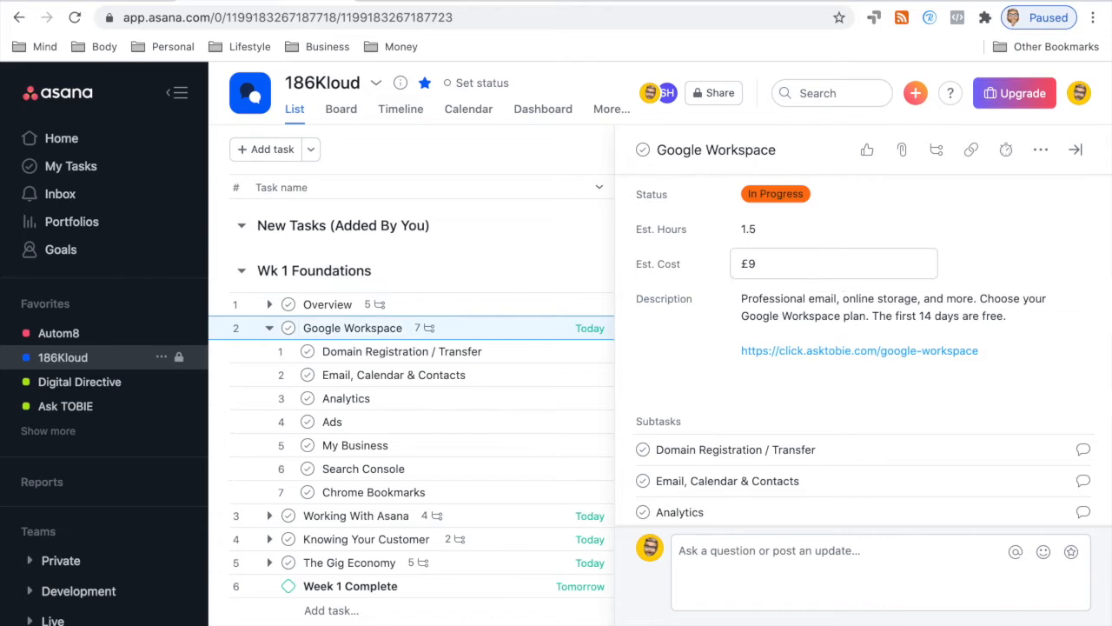
# Step: Review the Google Workspace task's seven subtasks in Asana, then return to the Chrome desktop
pyautogui.moveTo(860, 350)
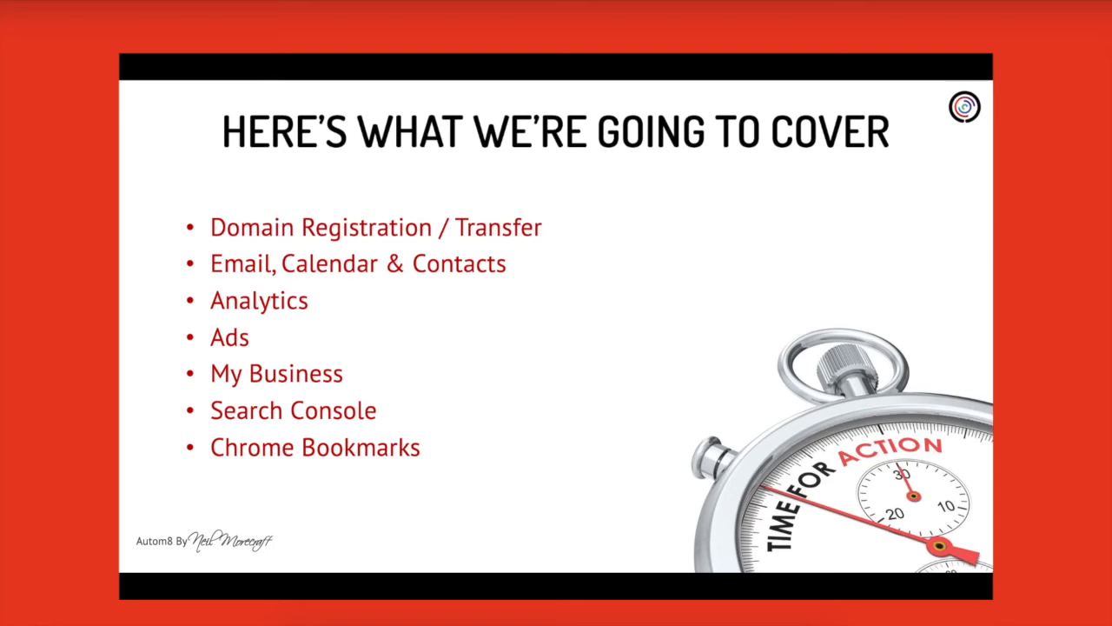
pyautogui.moveTo(669, 77)
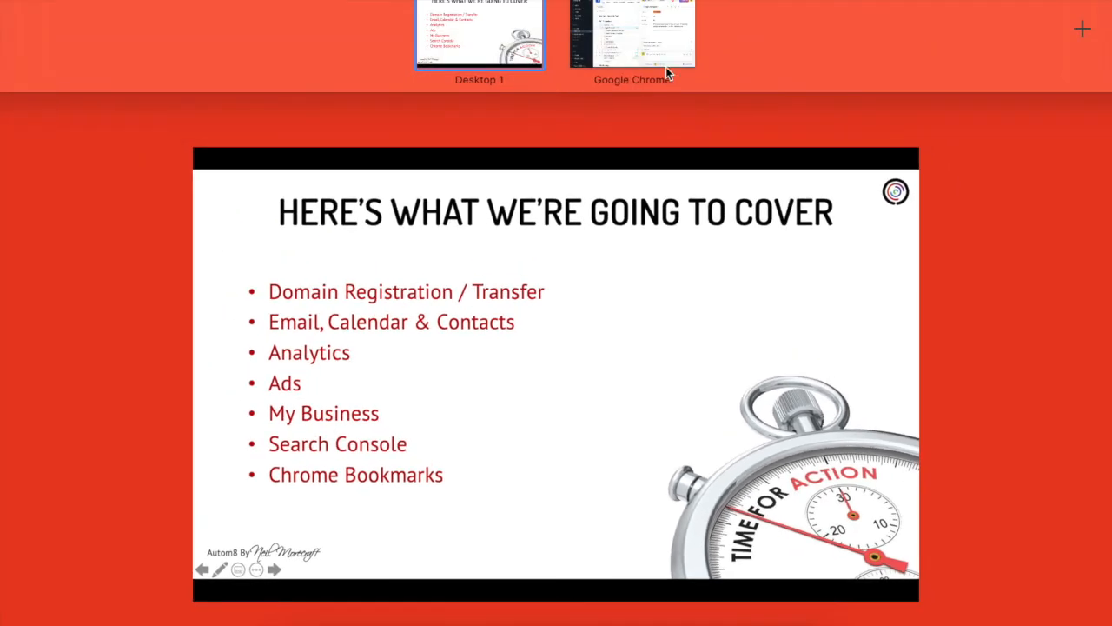
pyautogui.click(646, 45)
# Step: Start a Business Starter sign-up for business 186Kloud with just one employee
pyautogui.click(474, 2)
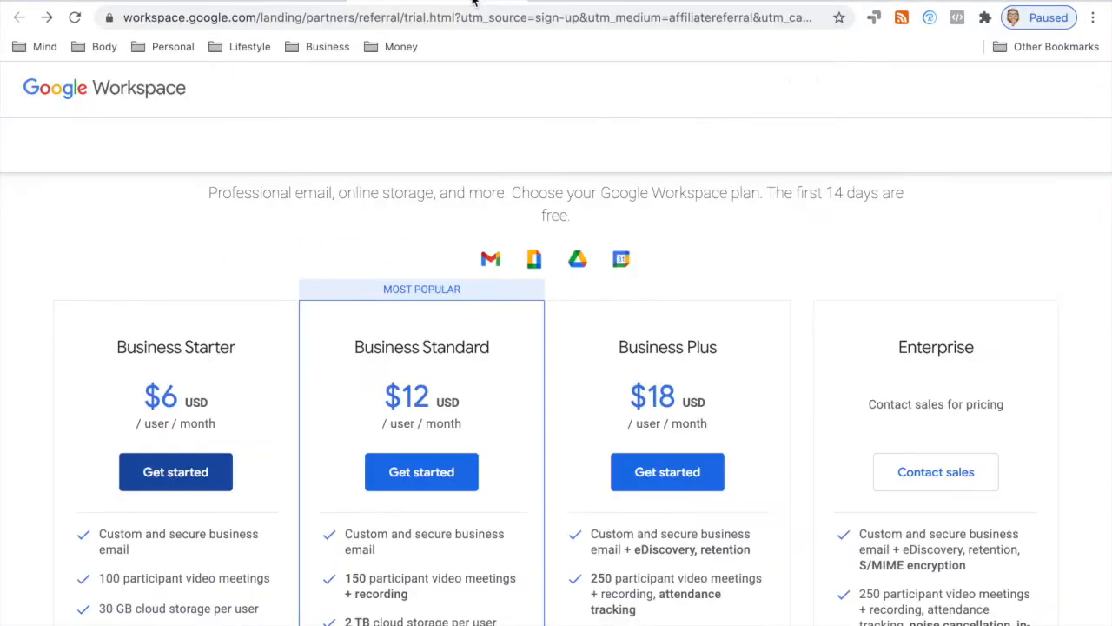
pyautogui.scroll(-3, 440, 182)
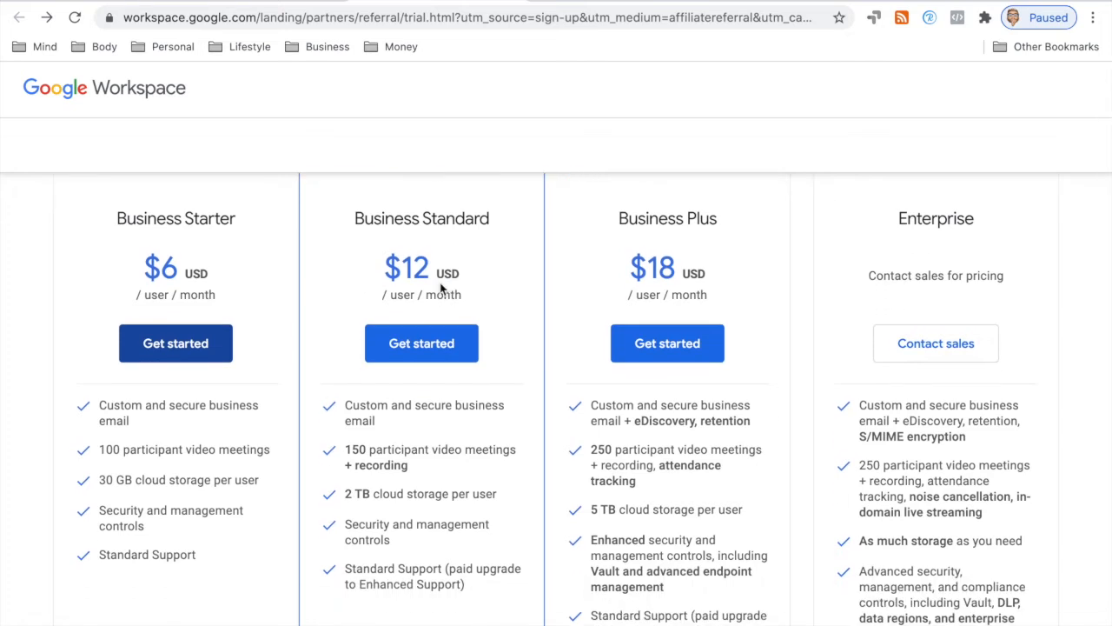
pyautogui.scroll(1, 469, 232)
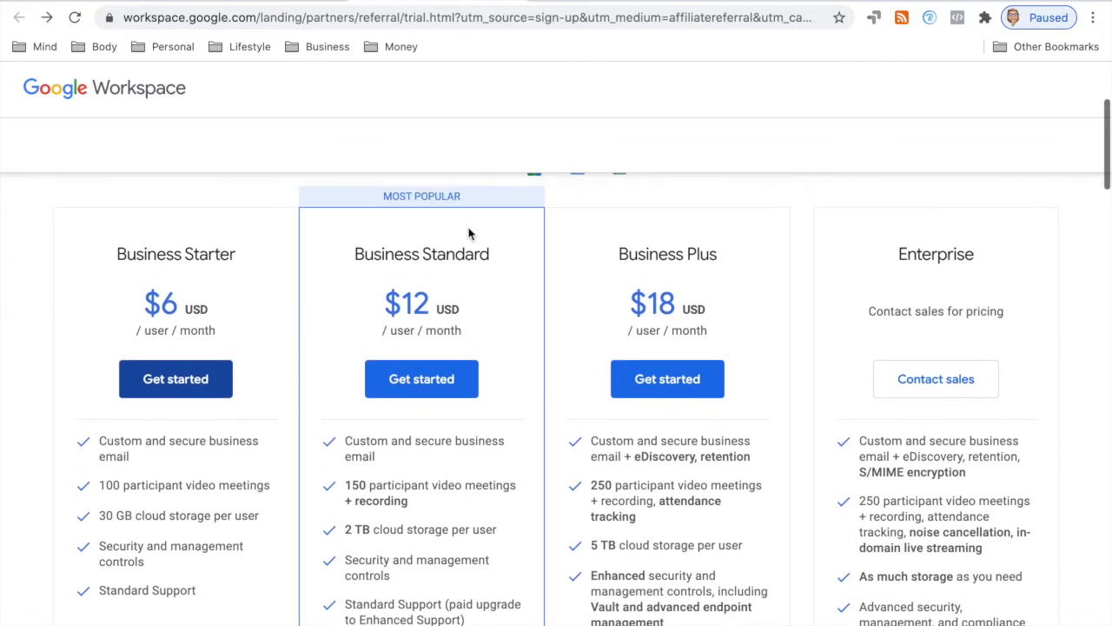
pyautogui.click(179, 378)
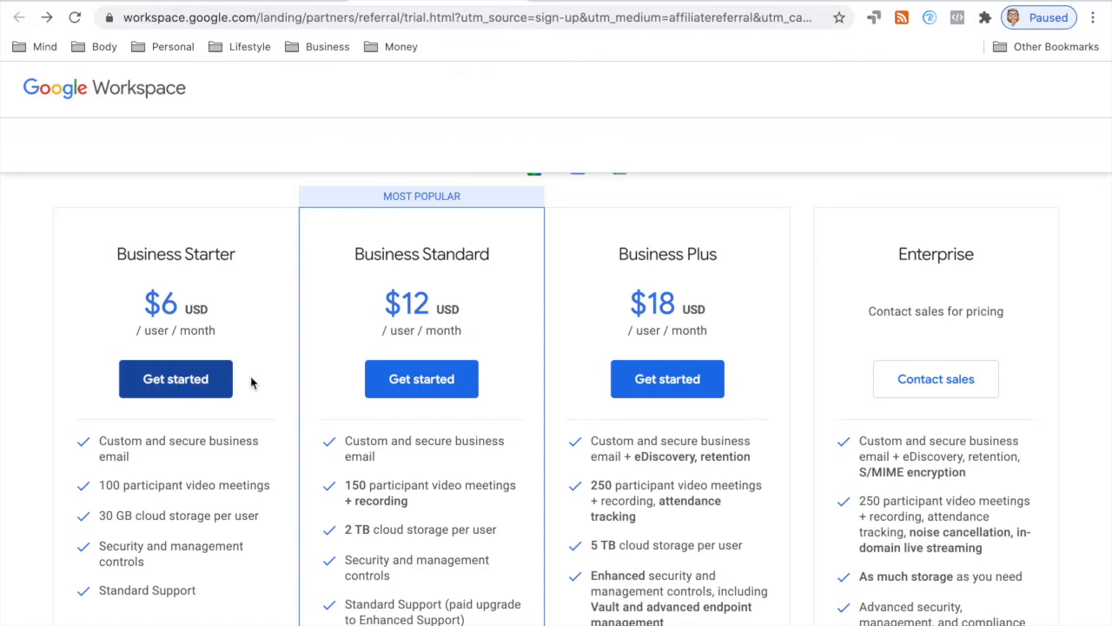
pyautogui.click(245, 277)
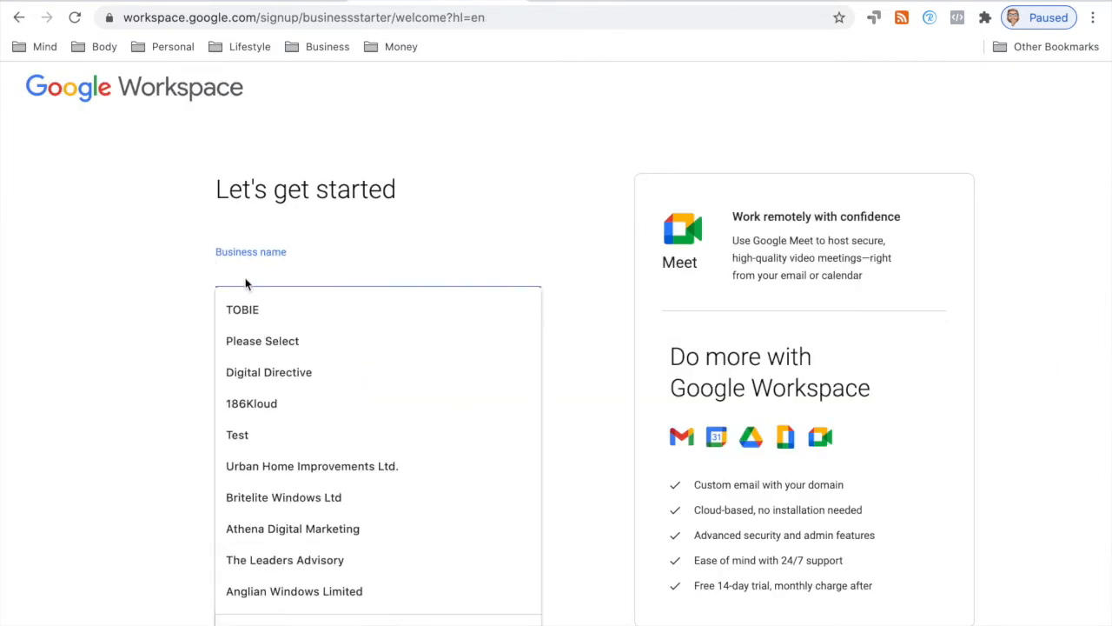
pyautogui.write('1')
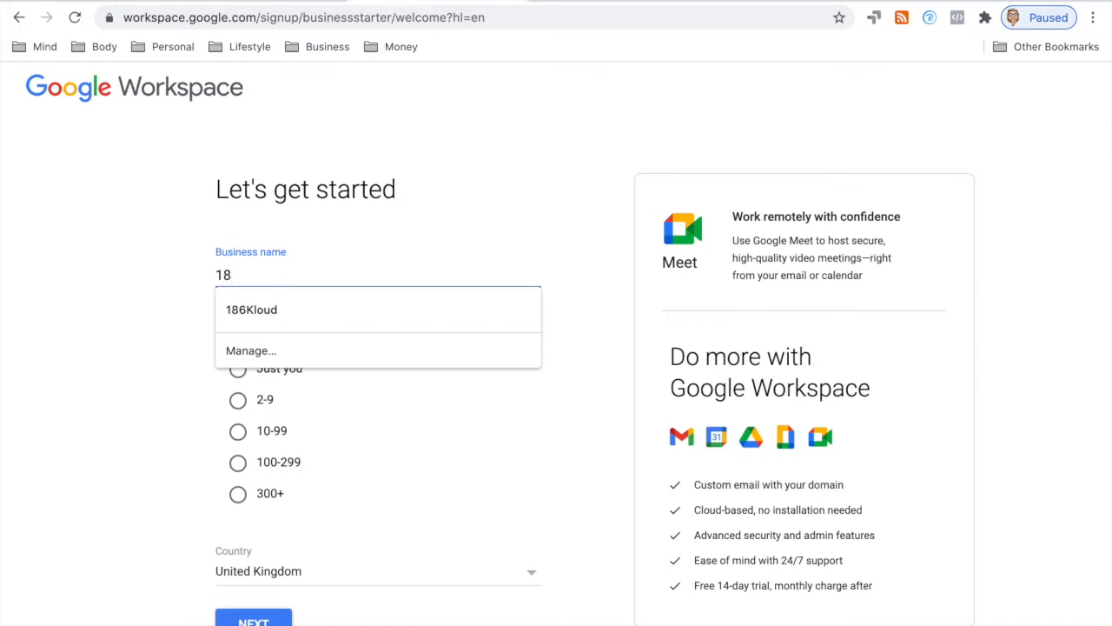
pyautogui.write('8')
pyautogui.click(258, 309)
pyautogui.click(238, 368)
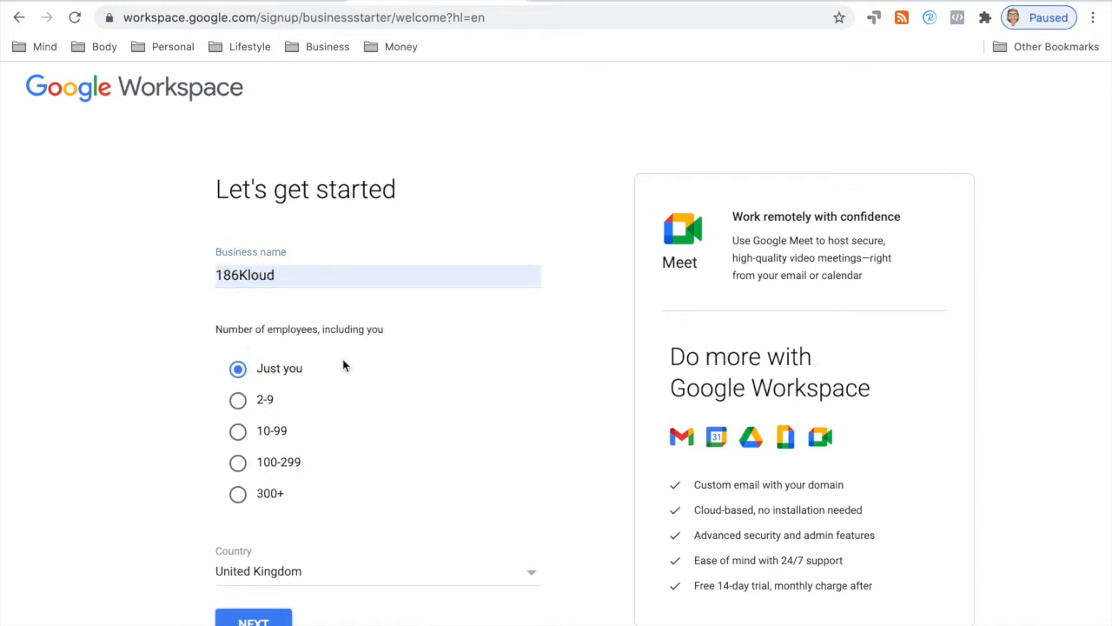
pyautogui.click(253, 619)
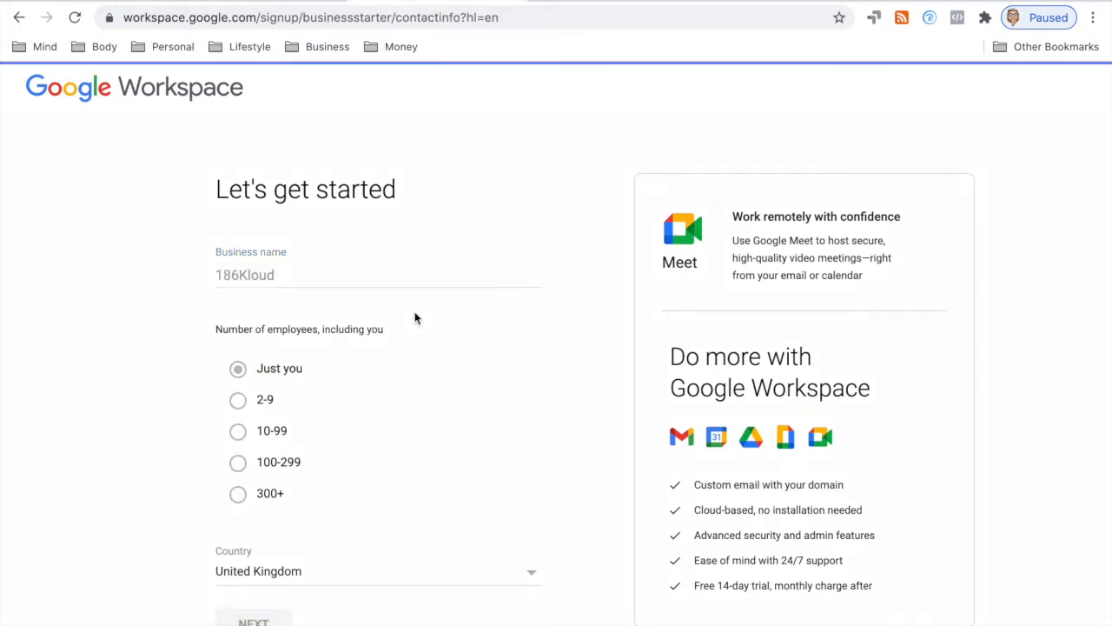
# Step: Autofill the admin's name and e-mail contact info and submit it
pyautogui.click(390, 291)
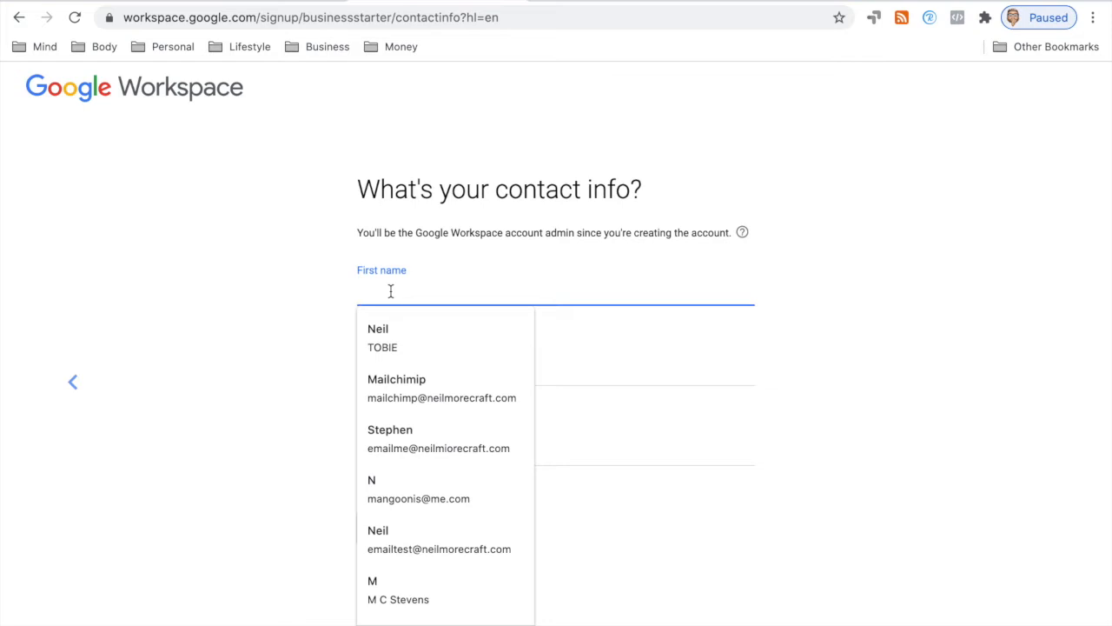
pyautogui.write('Stephen')
pyautogui.click(416, 332)
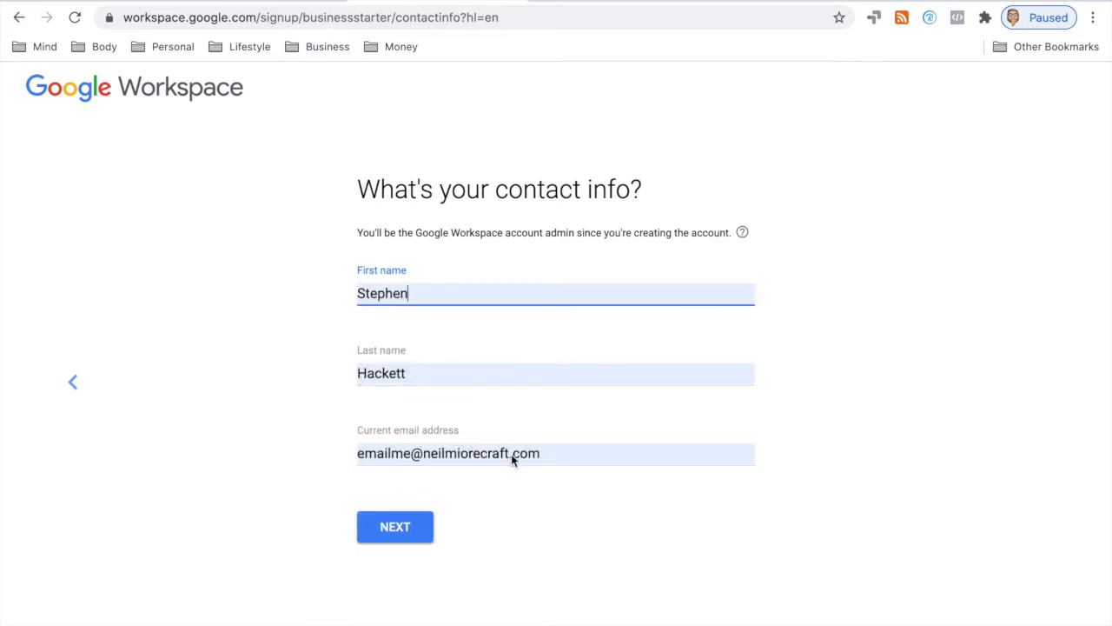
pyautogui.click(420, 526)
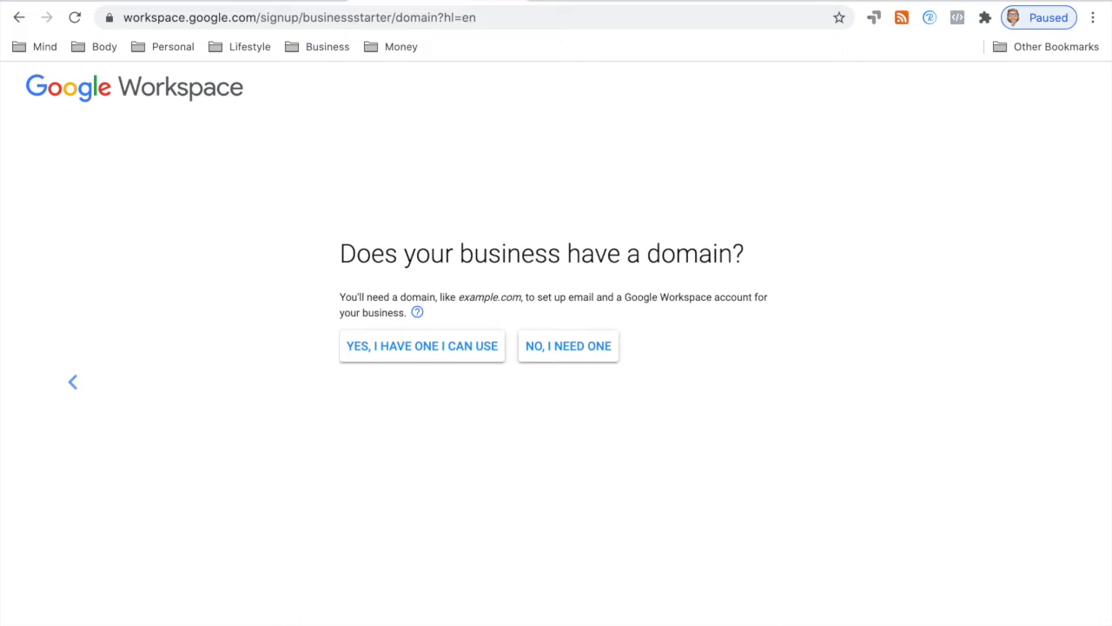
# Step: Choose to get a new domain and select unifiedcommunications.technology from the search suggestions
pyautogui.click(596, 358)
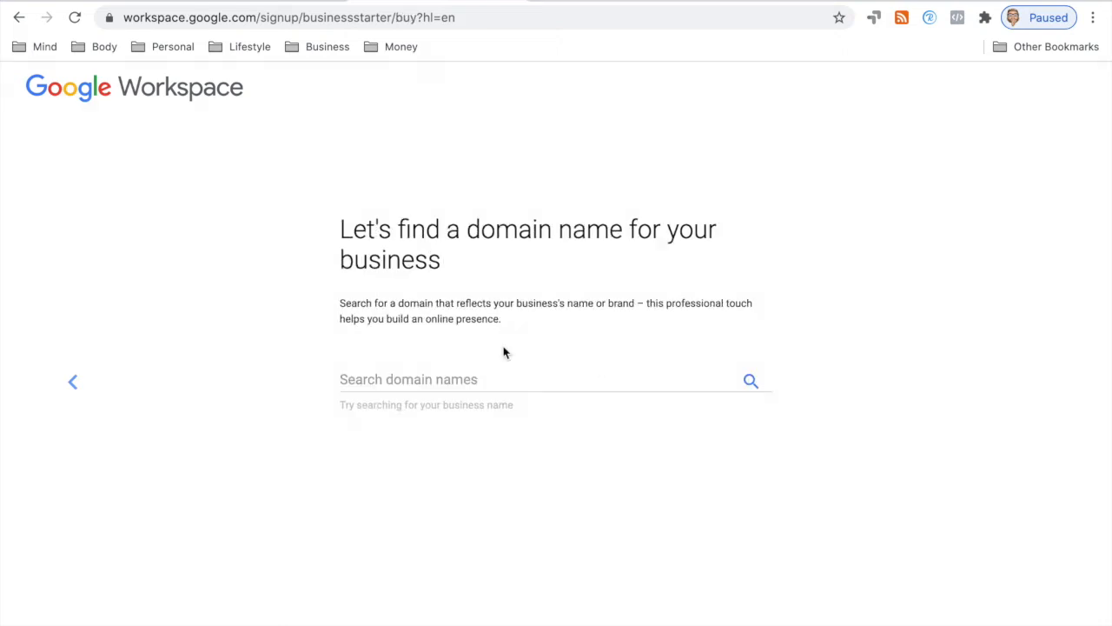
pyautogui.click(464, 373)
pyautogui.write('te')
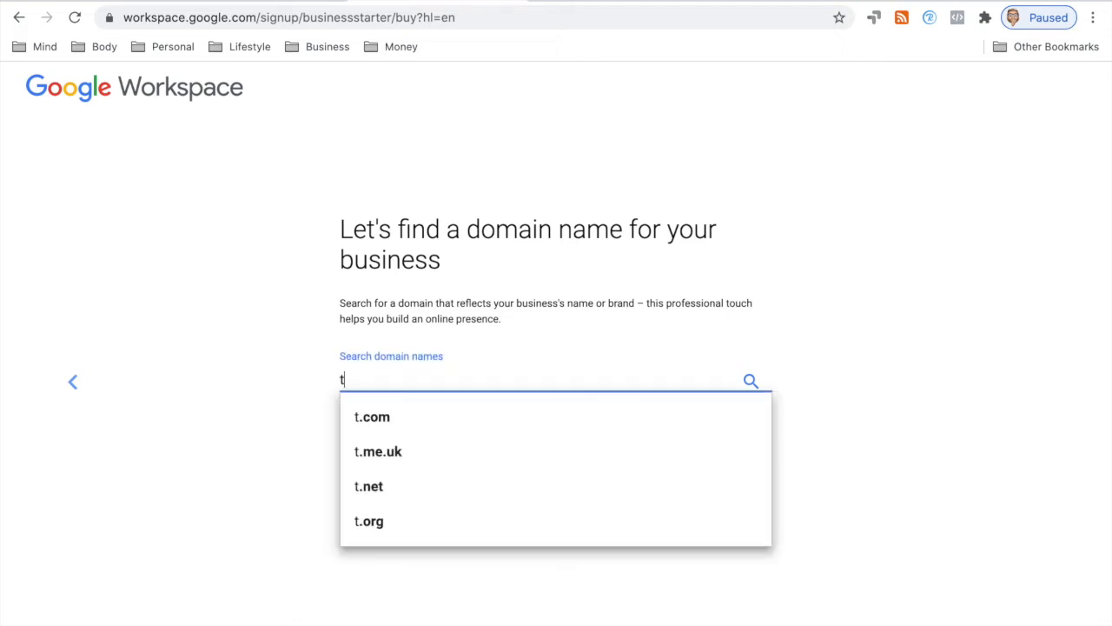
pyautogui.press('BackSpace')
pyautogui.press('BackSpace')
pyautogui.write('uni')
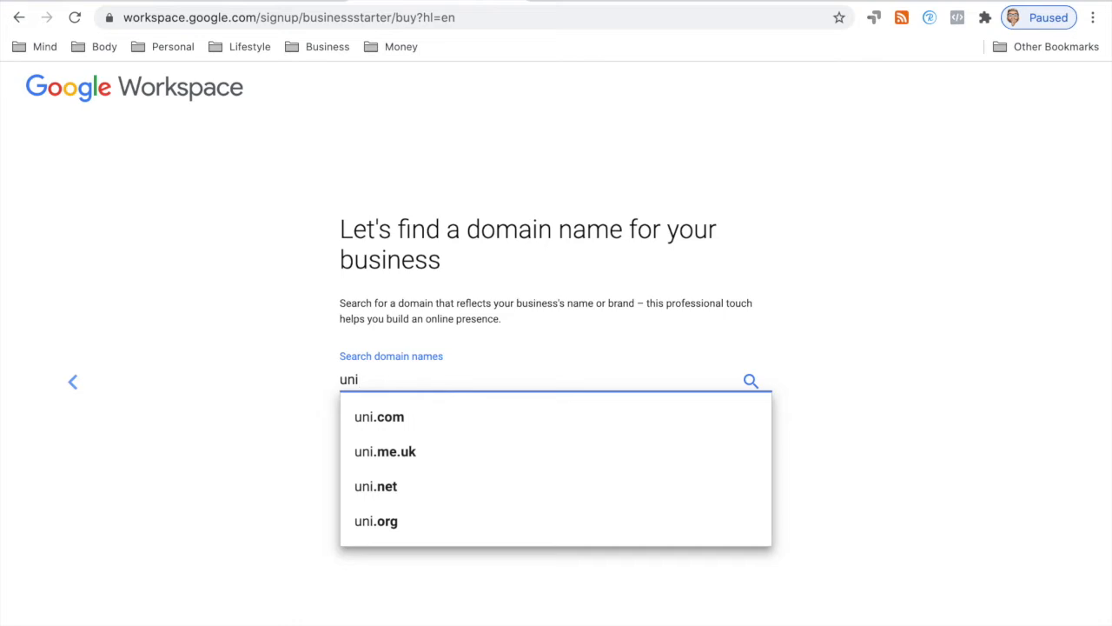
pyautogui.write('fied communications.te')
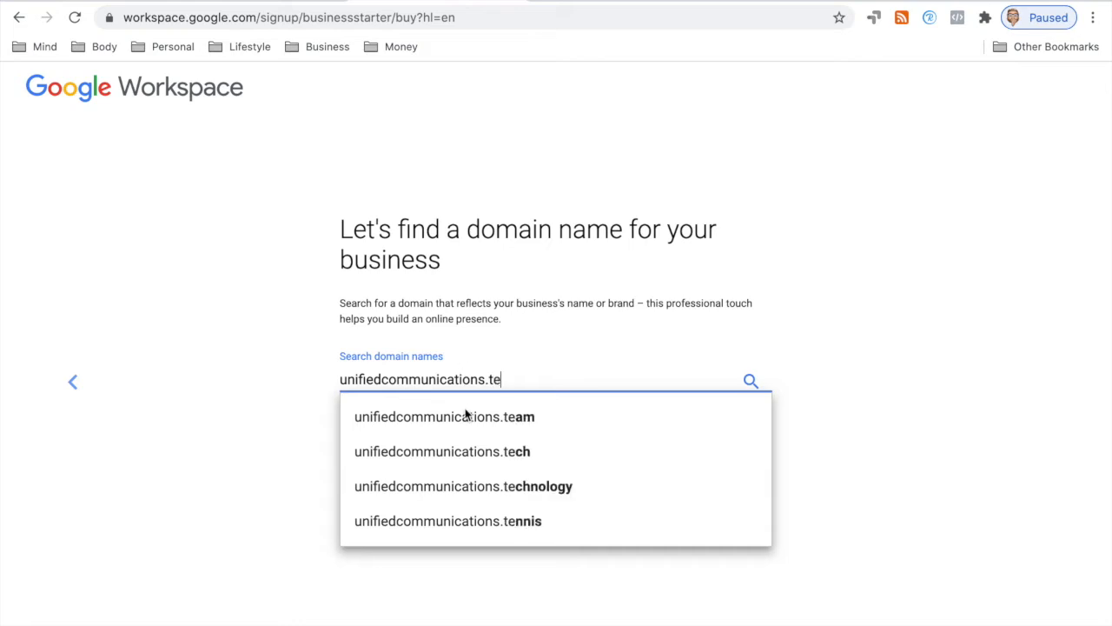
pyautogui.write('chn')
pyautogui.click(500, 419)
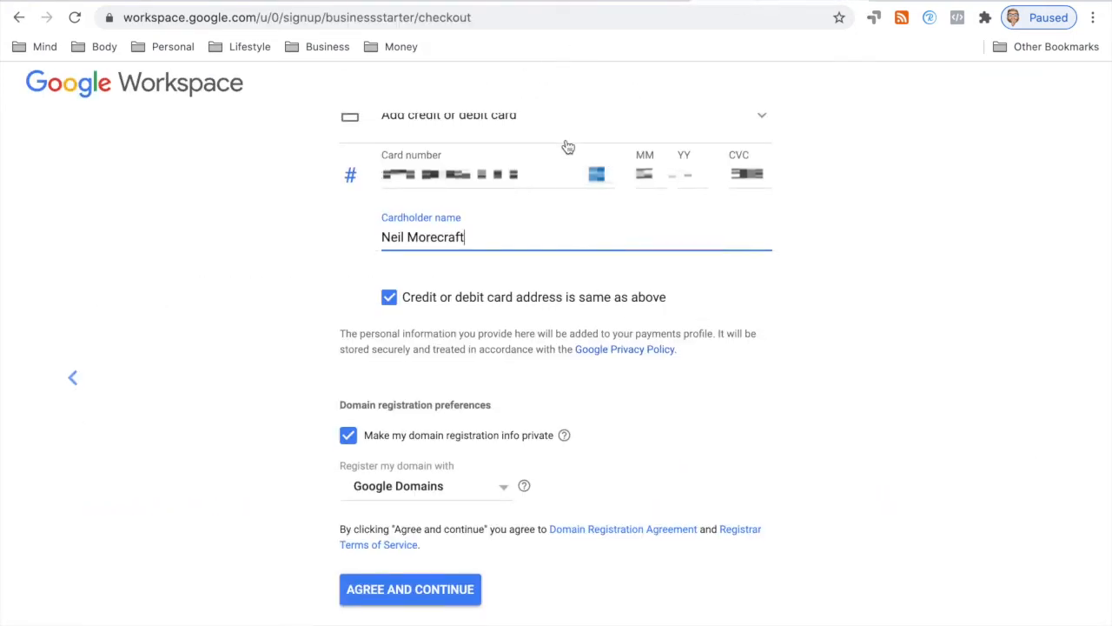
# Step: Agree to the checkout terms and continue to the new account's Admin Console
pyautogui.scroll(3, 566, 145)
pyautogui.scroll(-3, 565, 145)
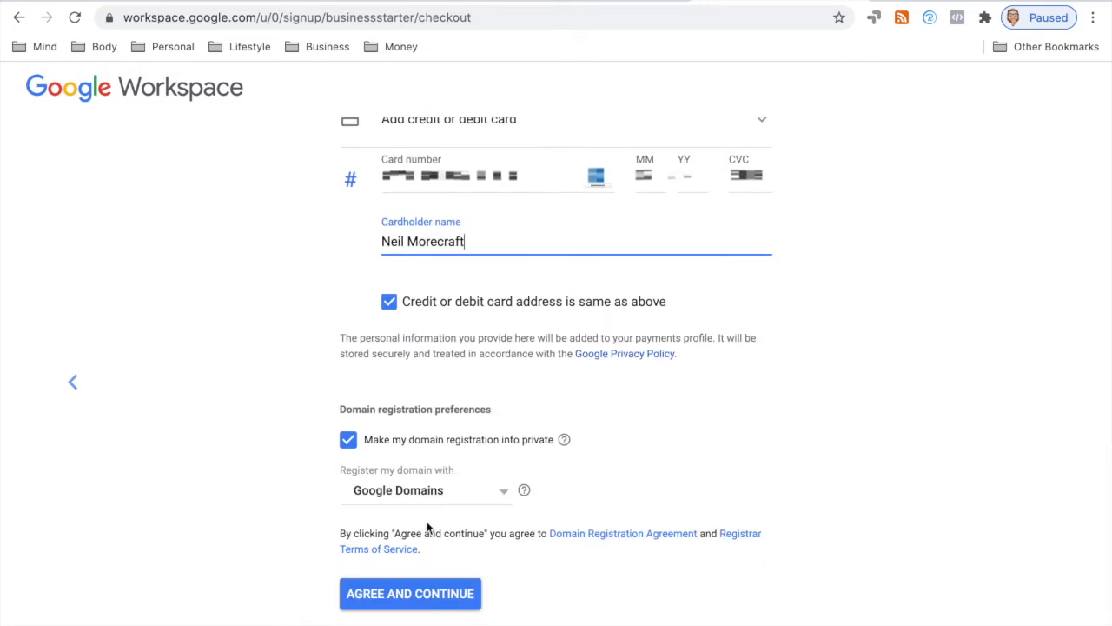
pyautogui.click(407, 590)
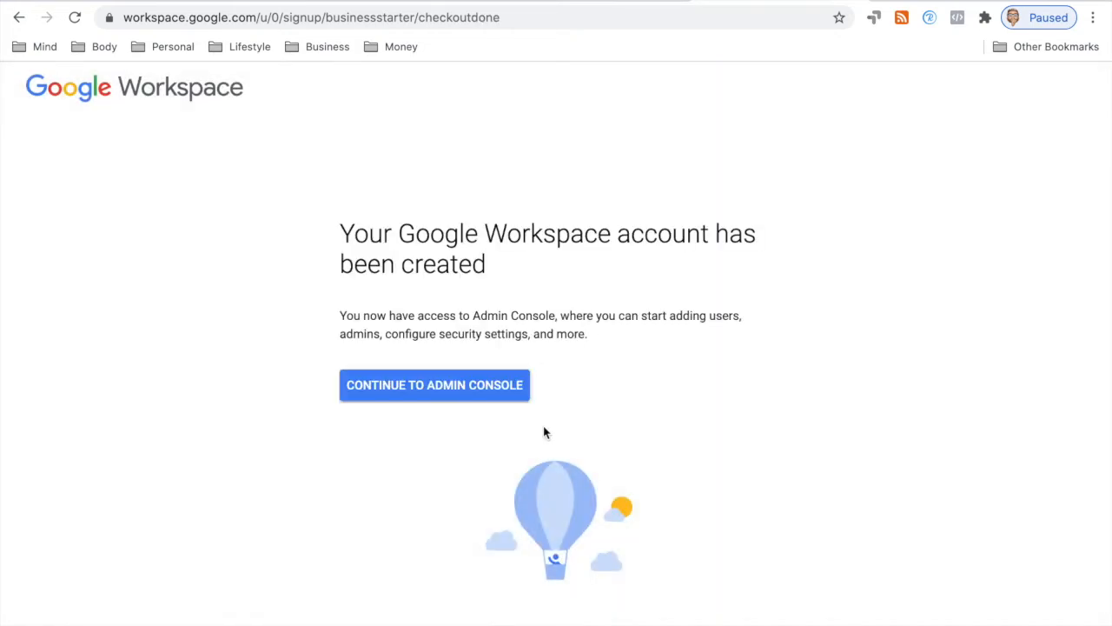
pyautogui.click(471, 393)
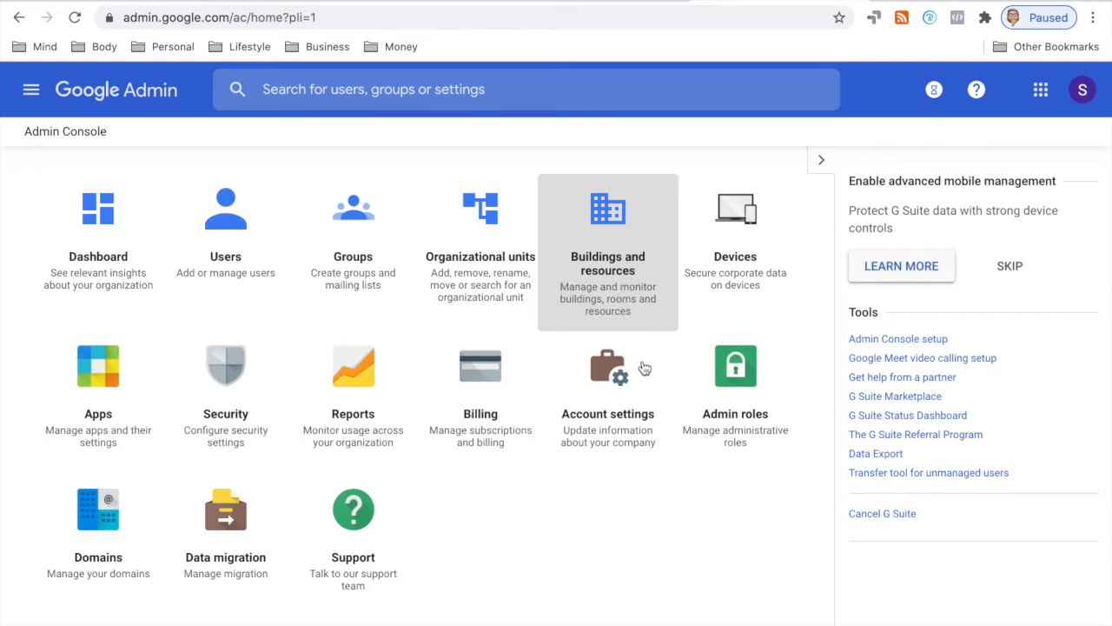
# Step: Look through the new account's Personal info page in Google Account settings
pyautogui.click(1083, 89)
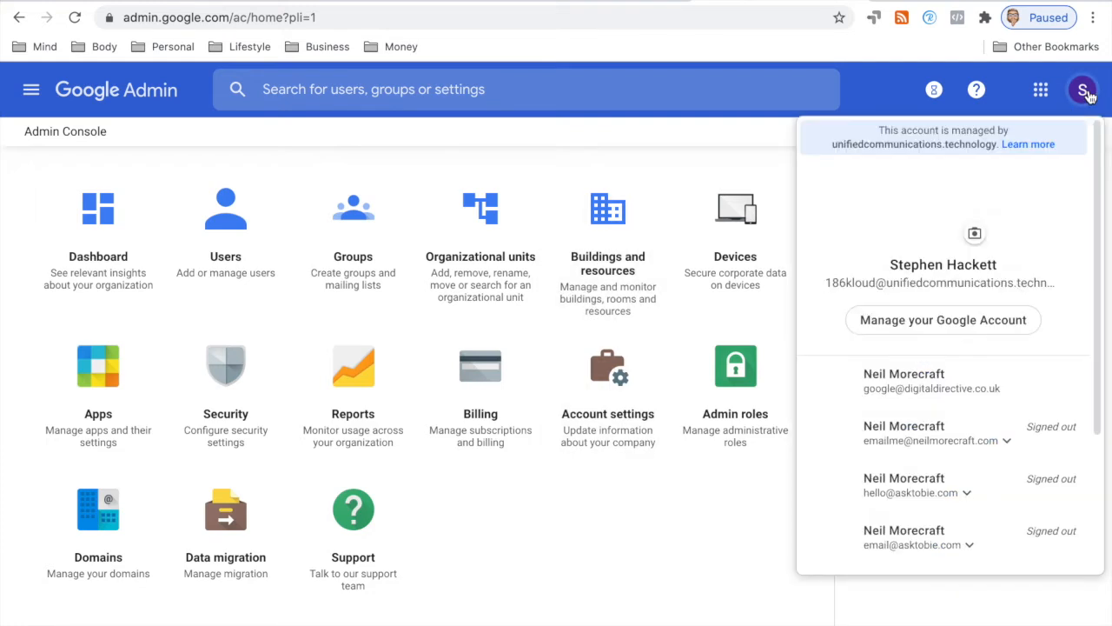
pyautogui.click(927, 318)
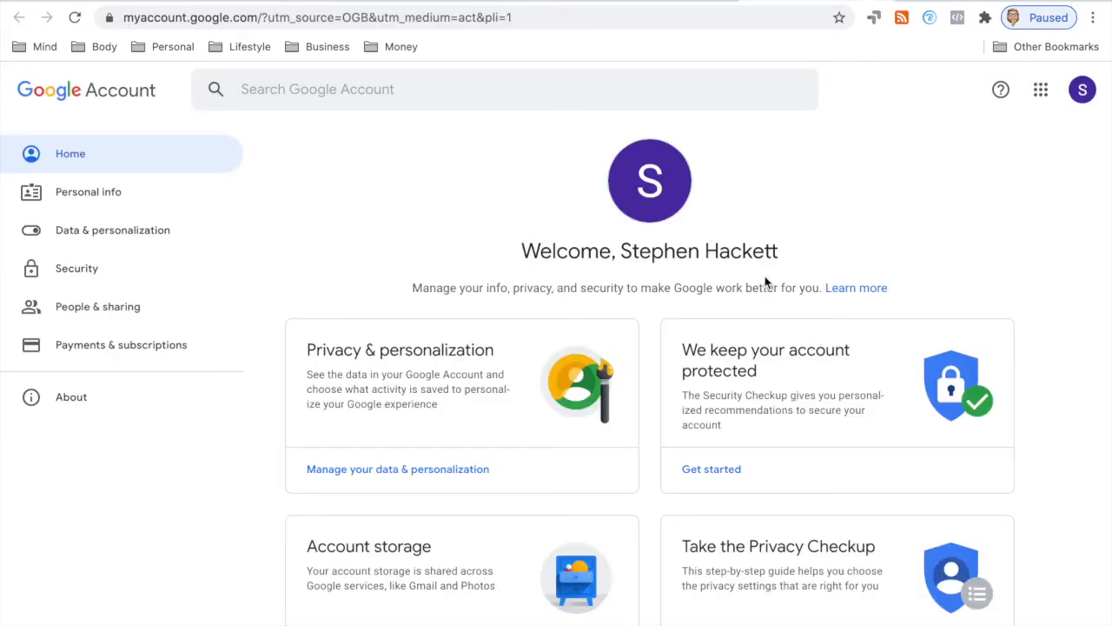
pyautogui.click(113, 191)
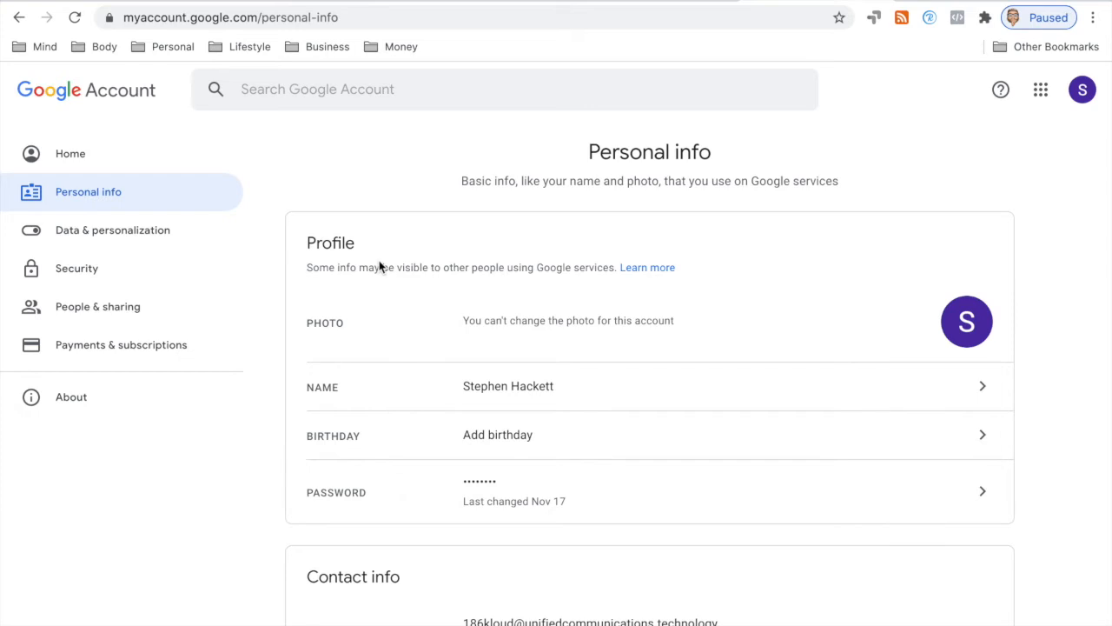
pyautogui.scroll(-3, 380, 265)
pyautogui.scroll(-1, 381, 265)
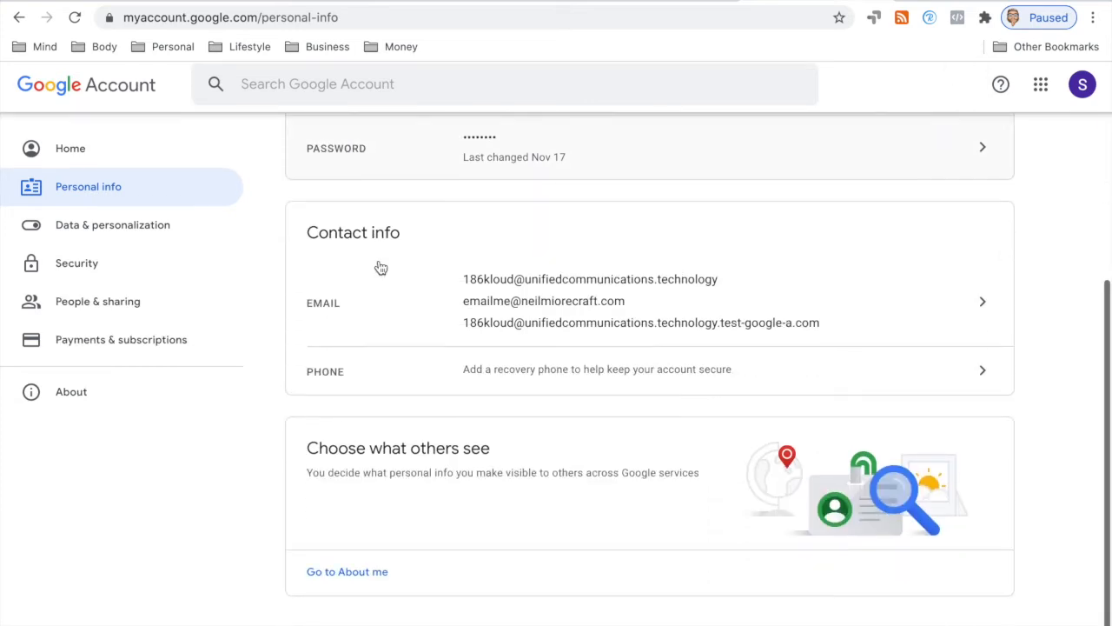
pyautogui.scroll(3, 379, 267)
pyautogui.scroll(1, 380, 262)
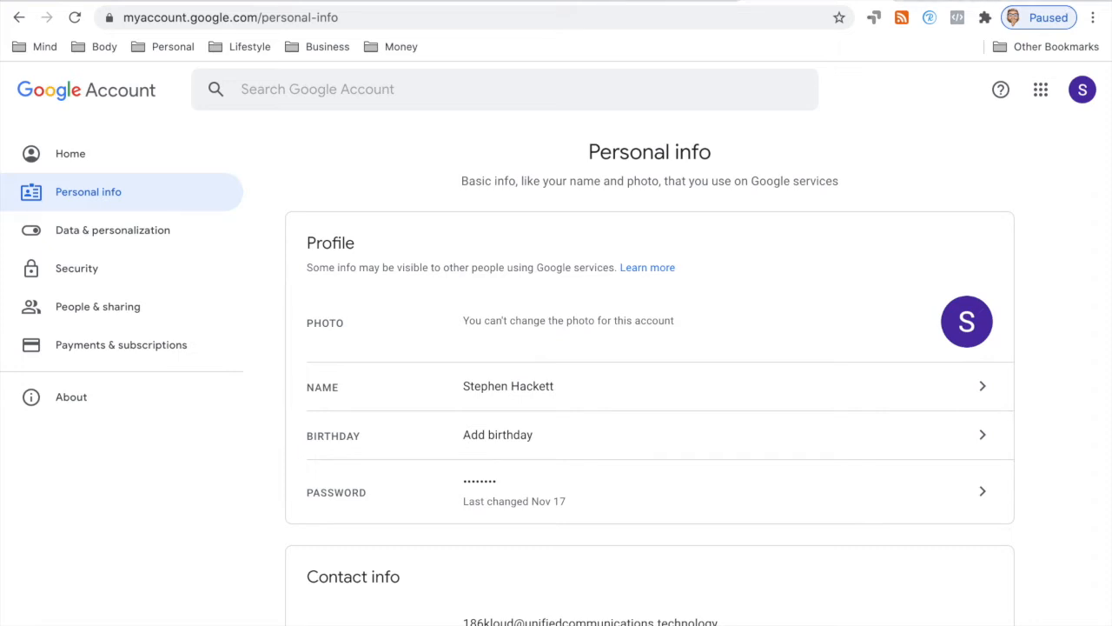
pyautogui.click(912, 1)
# Step: Search for google analytics and start measurement setup on the Analytics site
pyautogui.click(460, 334)
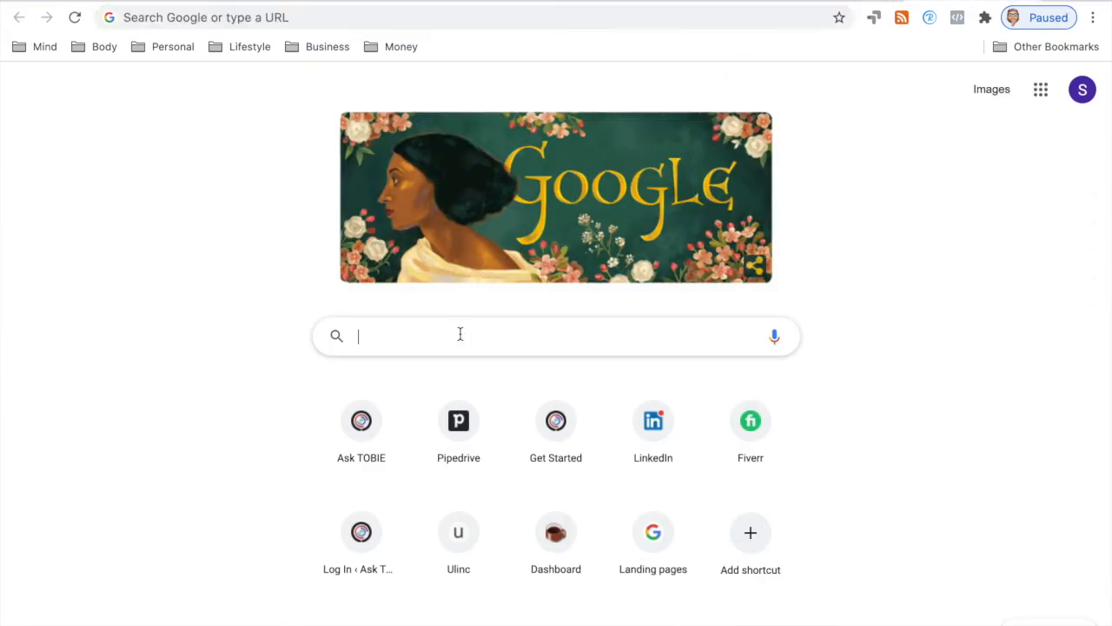
pyautogui.write('google an')
pyautogui.press('Right')
pyautogui.press('Return')
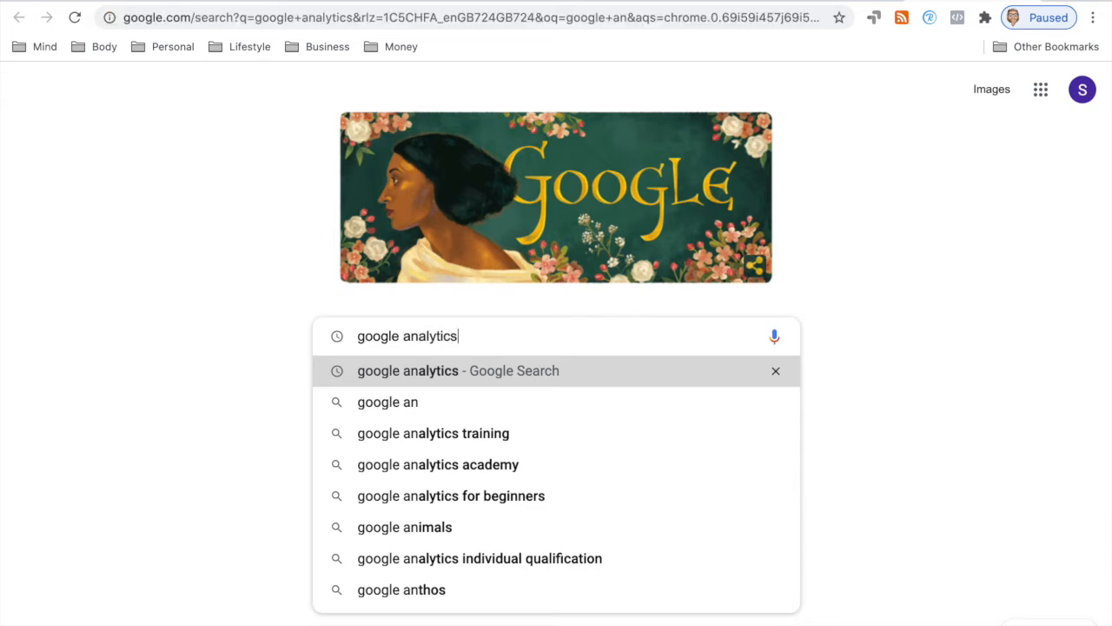
pyautogui.click(235, 252)
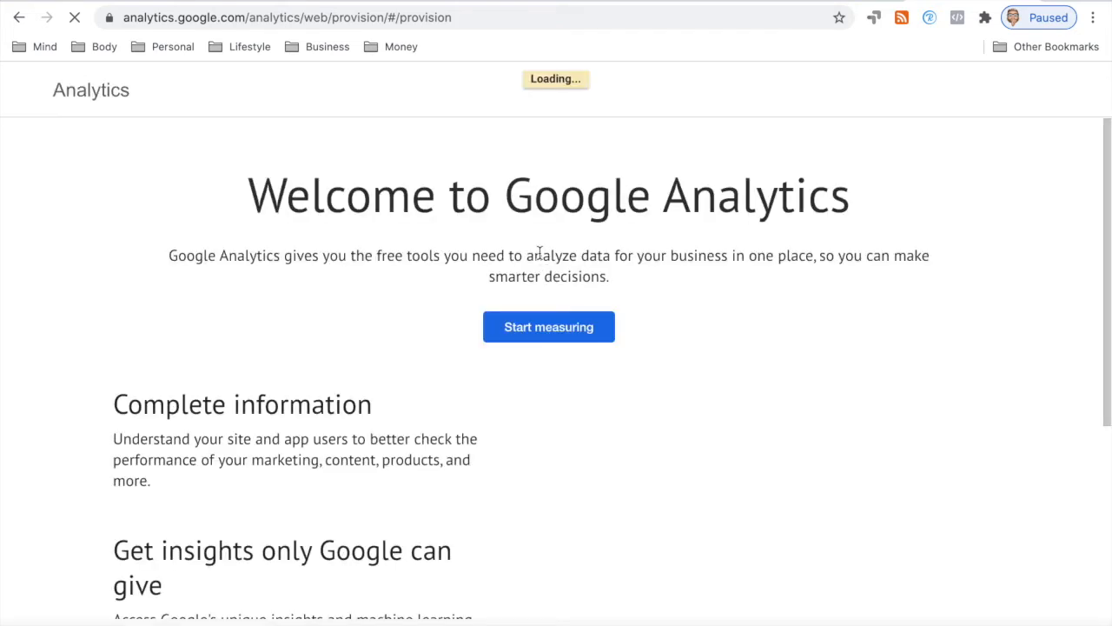
pyautogui.click(542, 328)
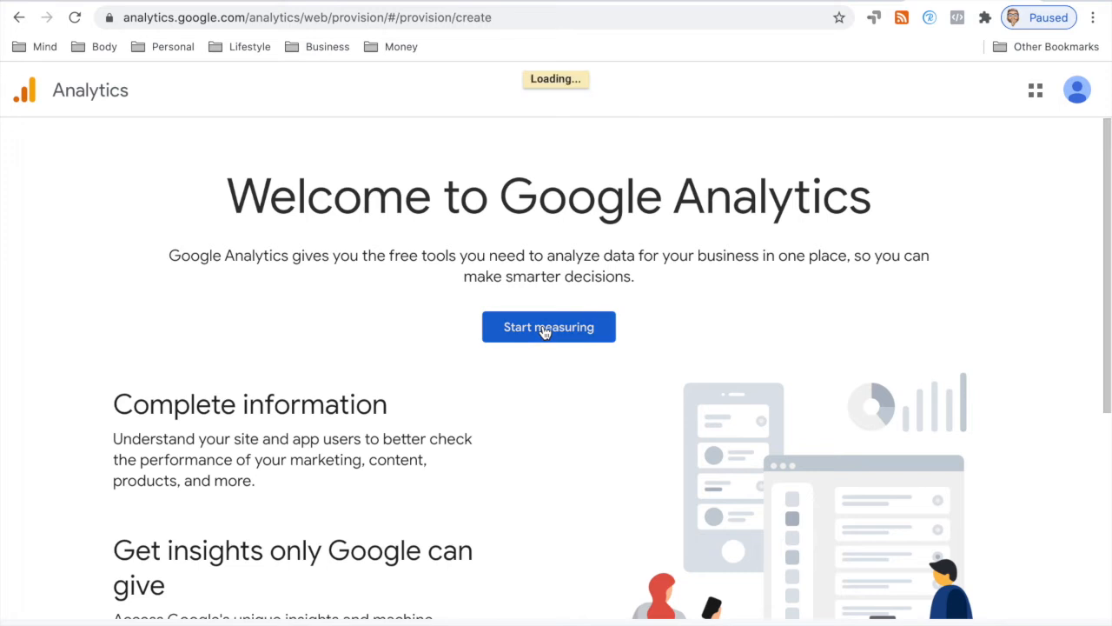
# Step: Name the Analytics account 186Kloud, correcting the capital K, and proceed to property setup
pyautogui.click(235, 312)
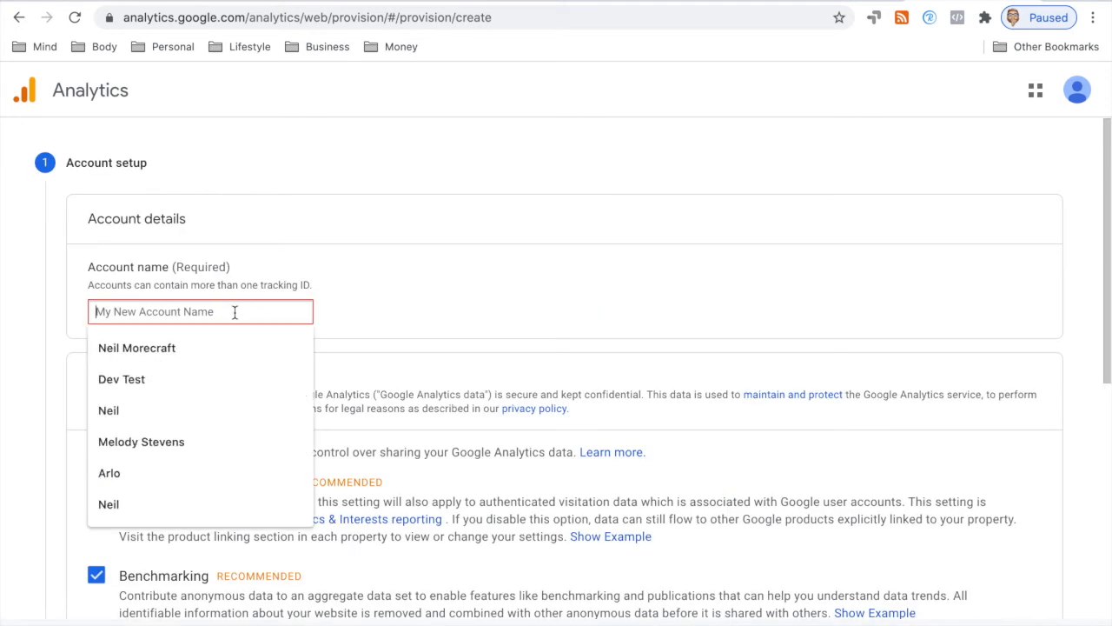
pyautogui.write('186klou')
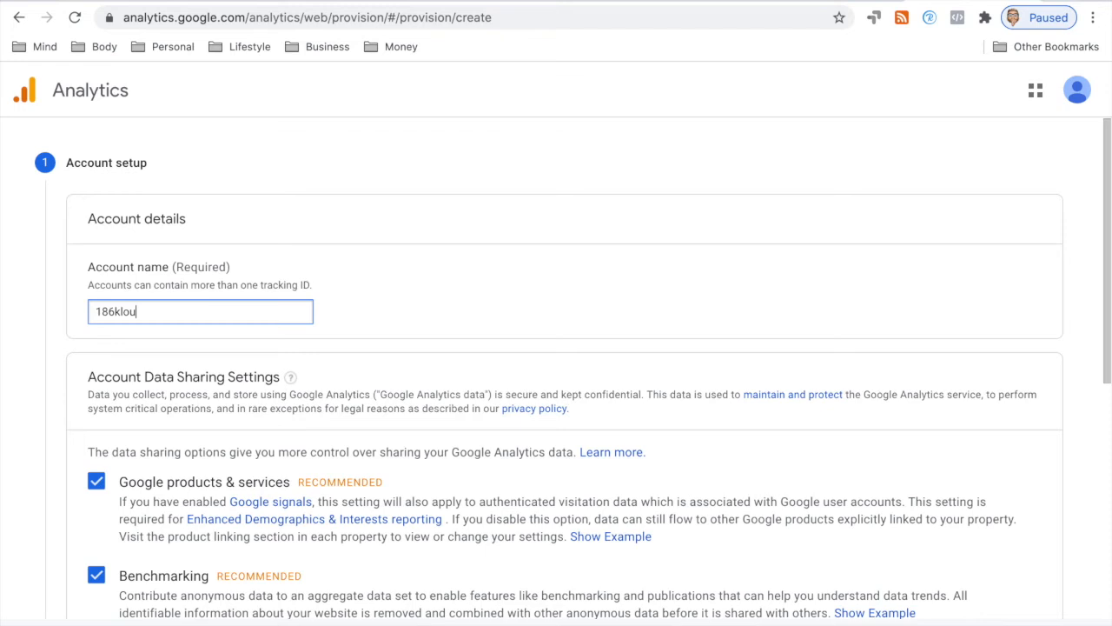
pyautogui.click(118, 311)
pyautogui.press('BackSpace')
pyautogui.write('K')
pyautogui.scroll(-5, 248, 343)
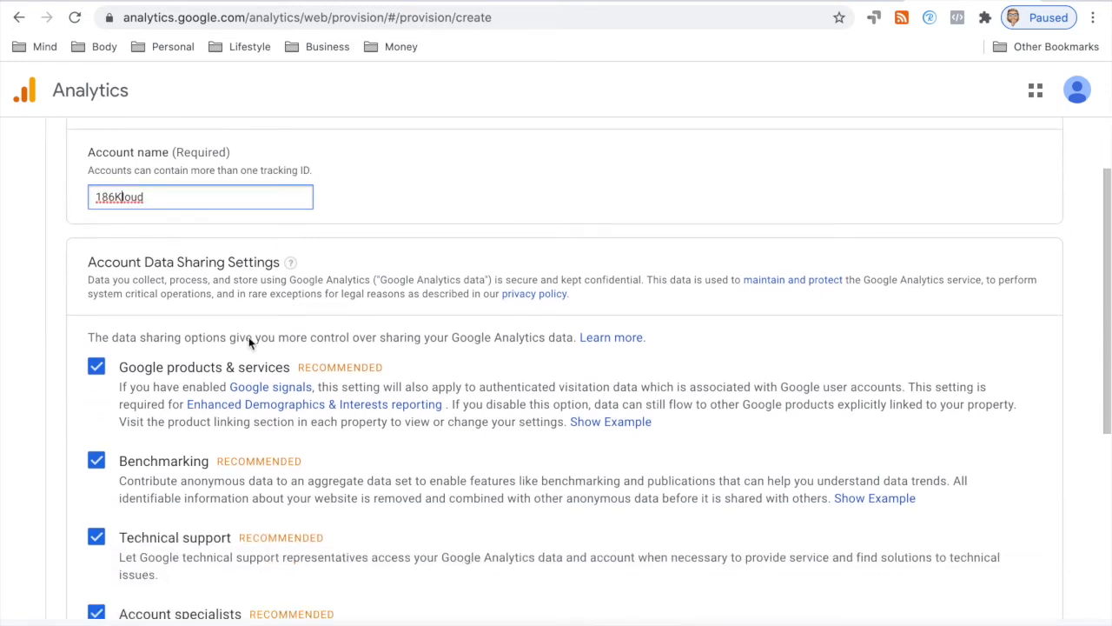
pyautogui.click(98, 458)
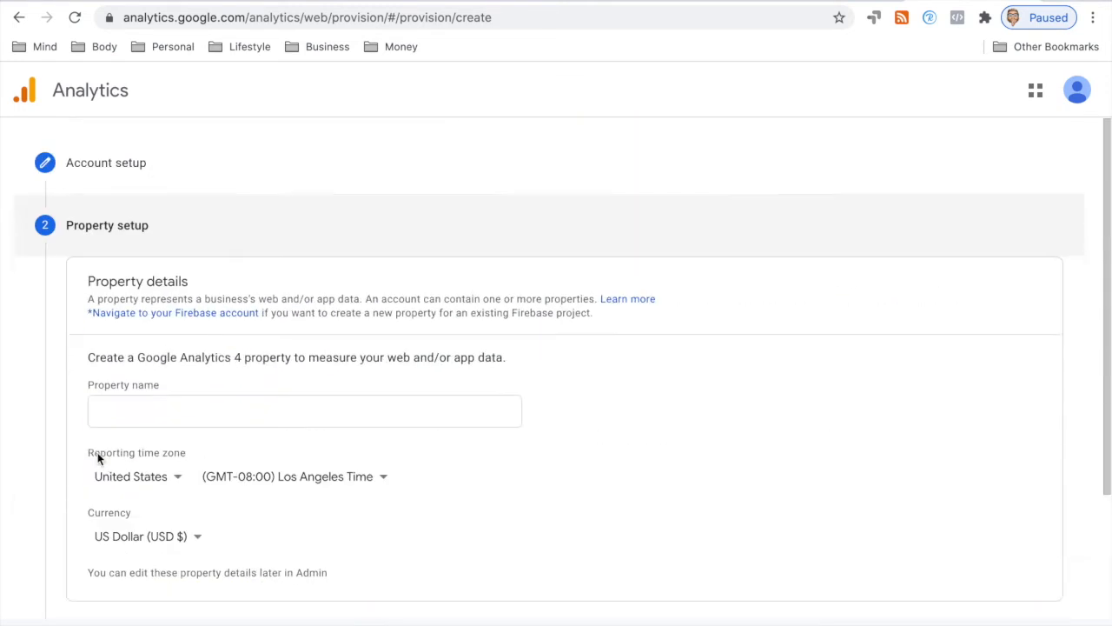
# Step: Enter property name 186Kloud and set the reporting time zone country to United Kingdom
pyautogui.click(148, 410)
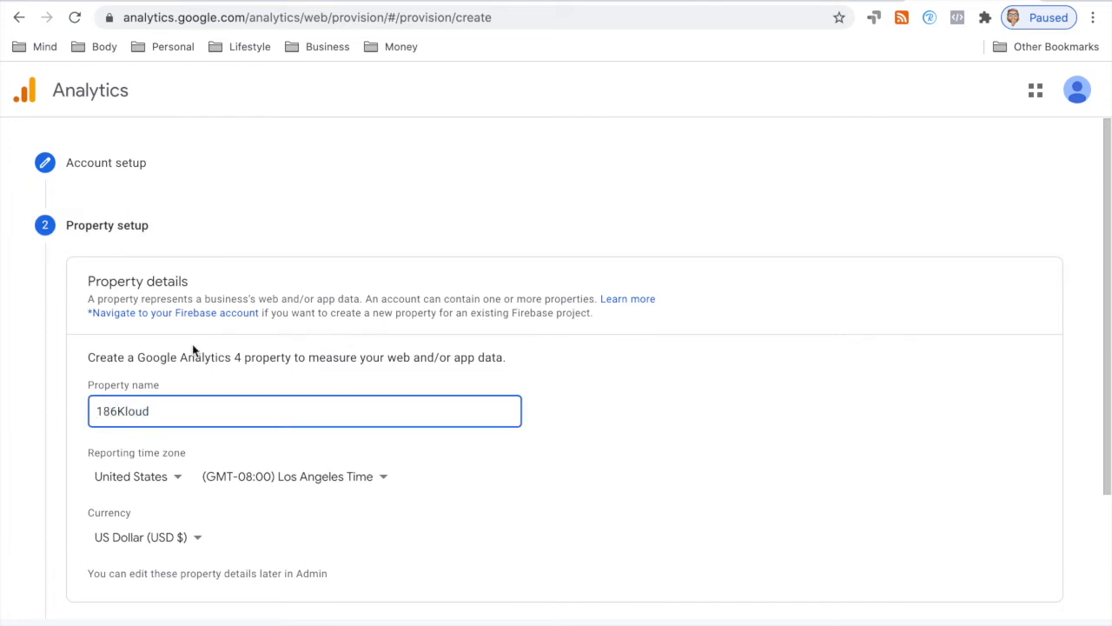
pyautogui.scroll(-1, 193, 350)
pyautogui.doubleClick(179, 377)
pyautogui.click(178, 446)
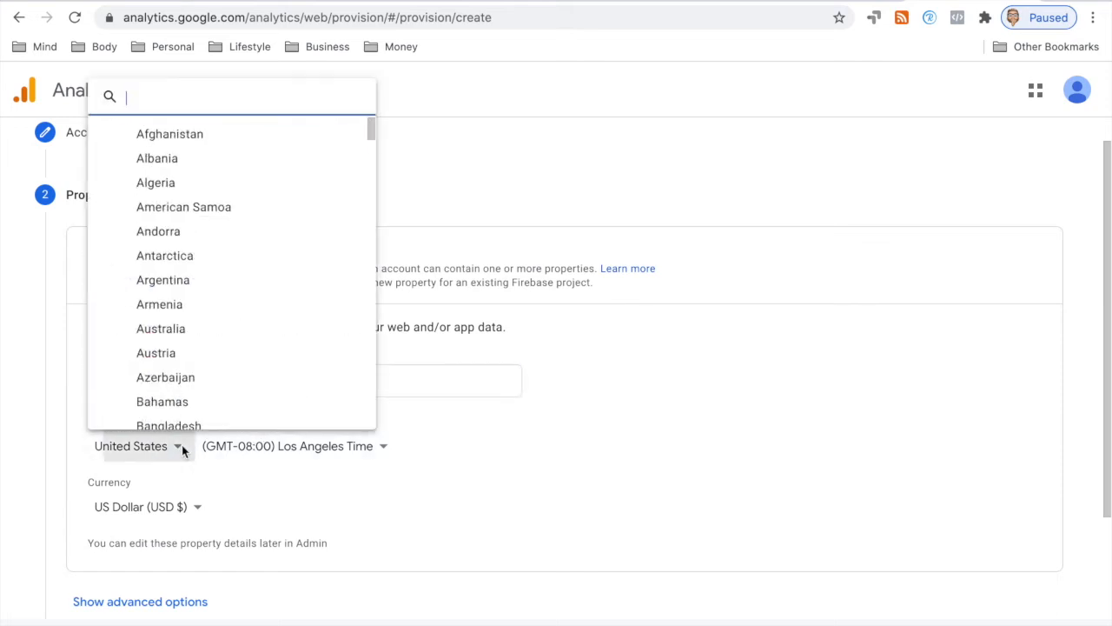
pyautogui.write('uni')
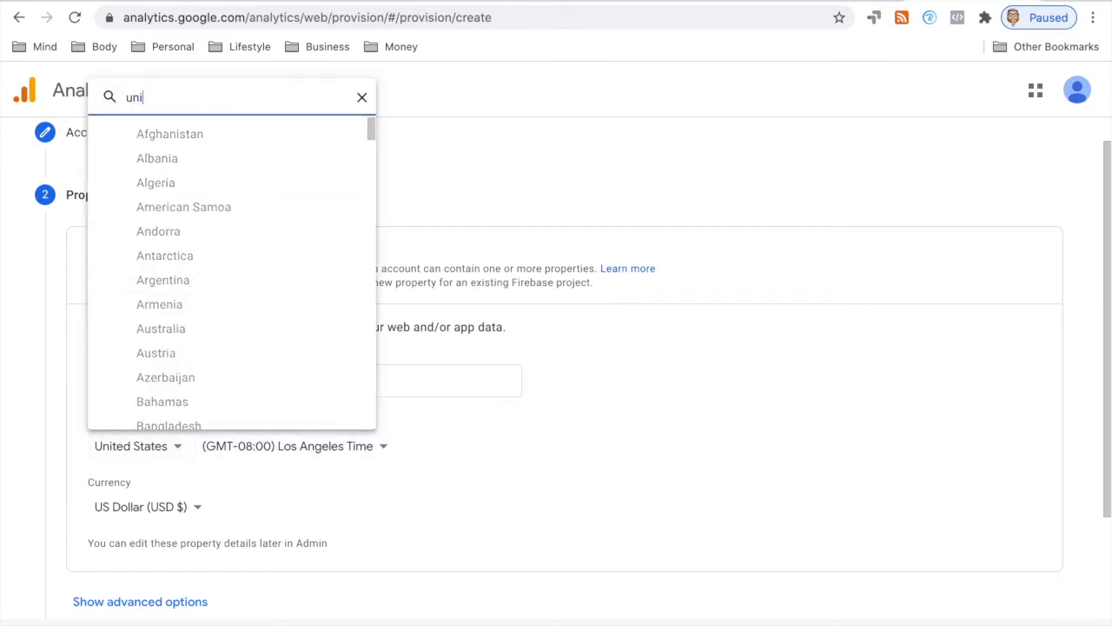
pyautogui.click(185, 296)
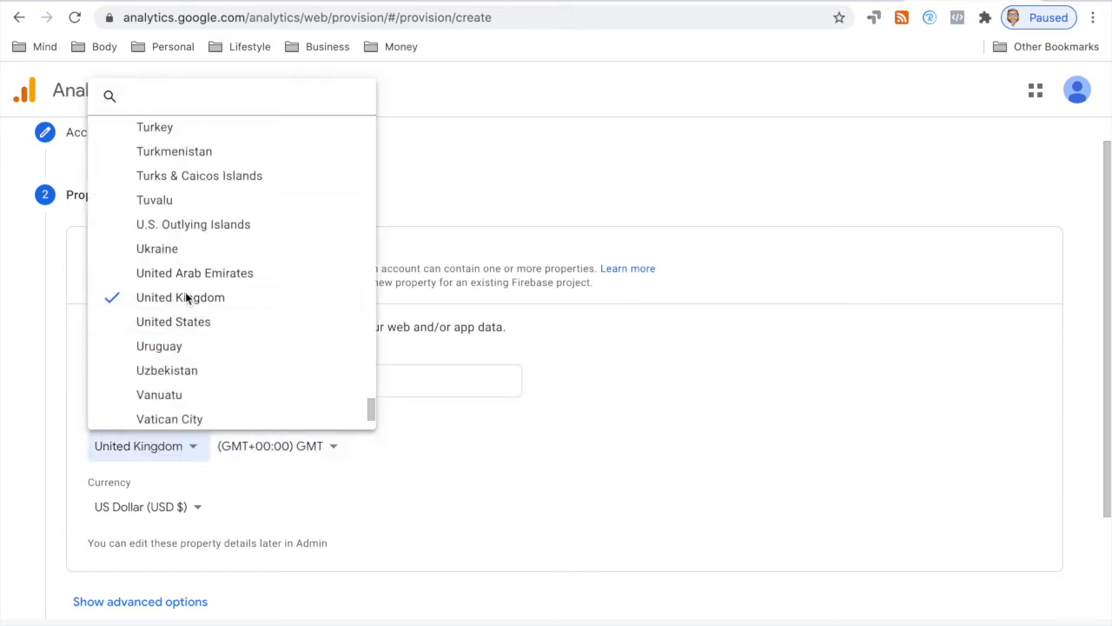
# Step: Set the property currency to British Pound (GBP £) and continue to business information
pyautogui.click(173, 507)
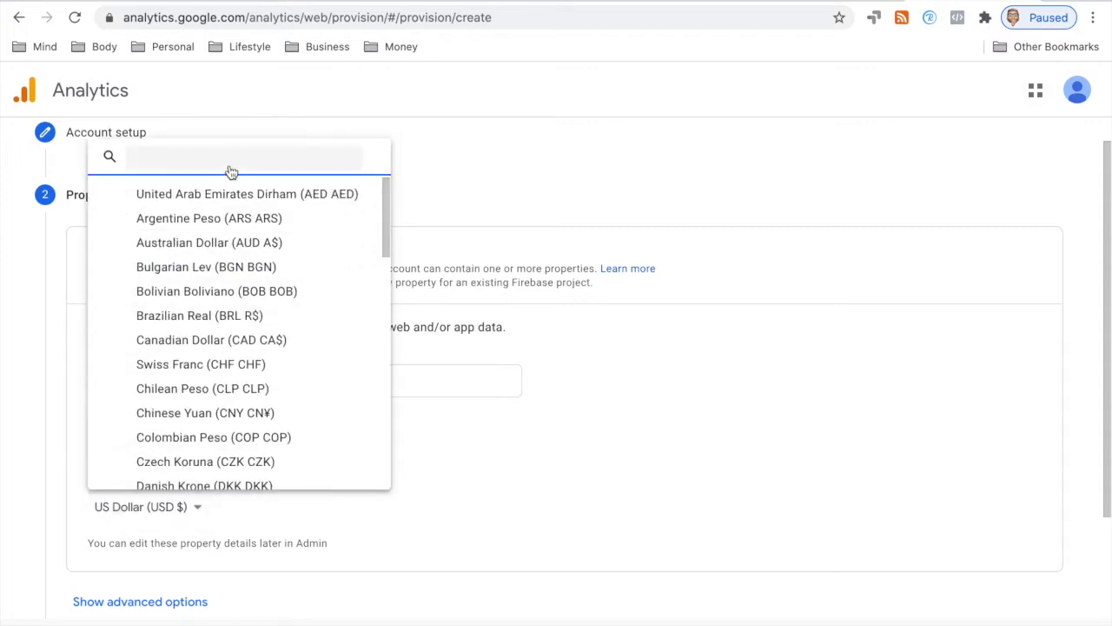
pyautogui.write('uni')
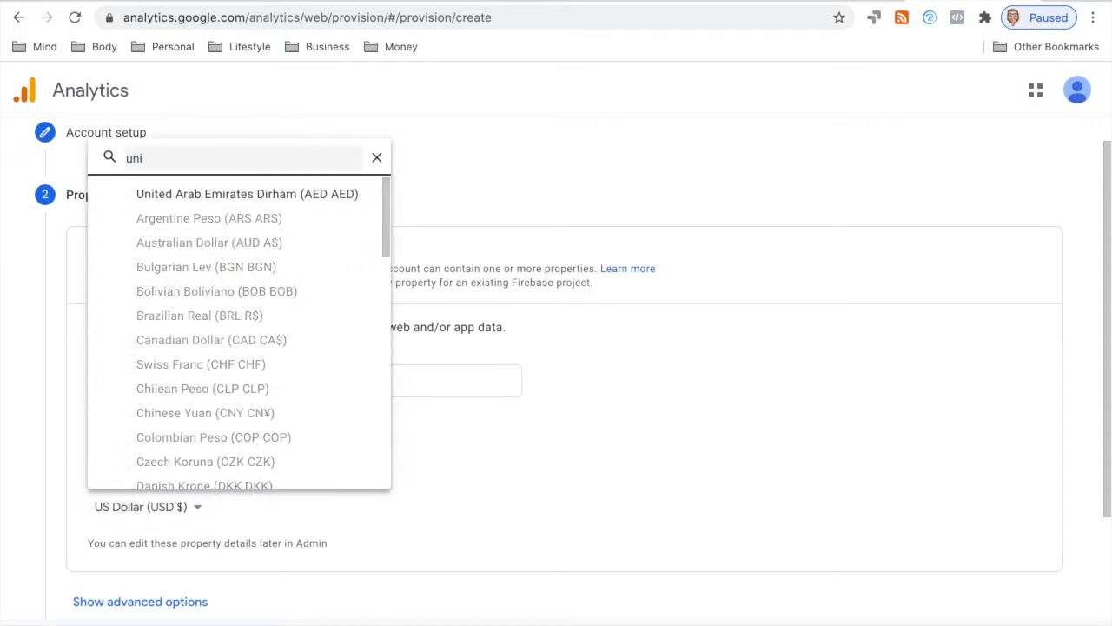
pyautogui.scroll(-10, 234, 216)
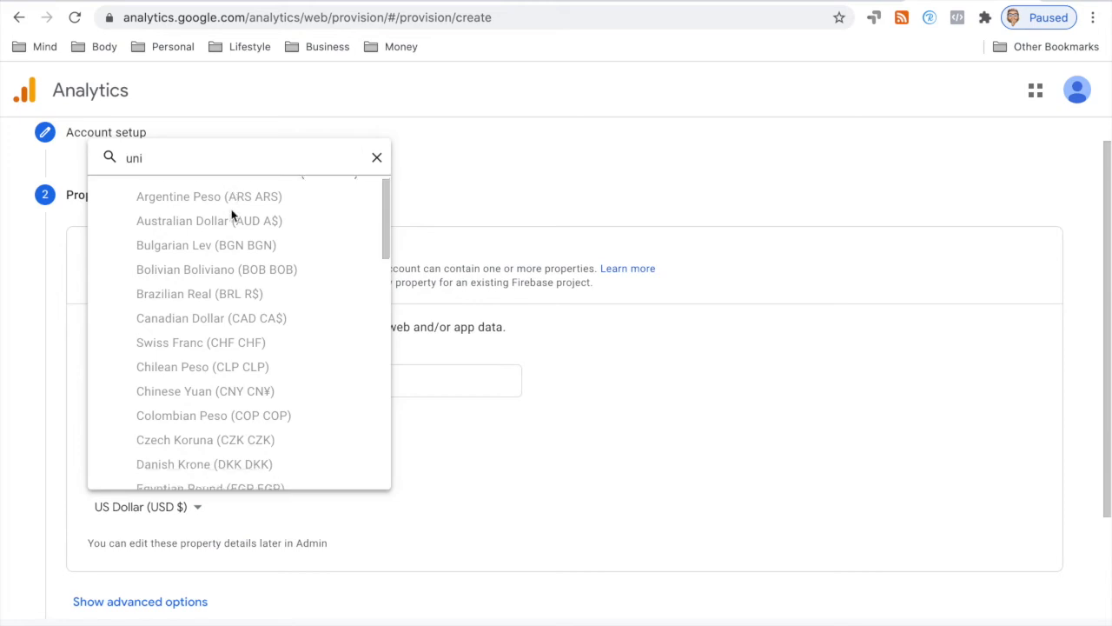
pyautogui.scroll(6, 232, 215)
pyautogui.click(183, 161)
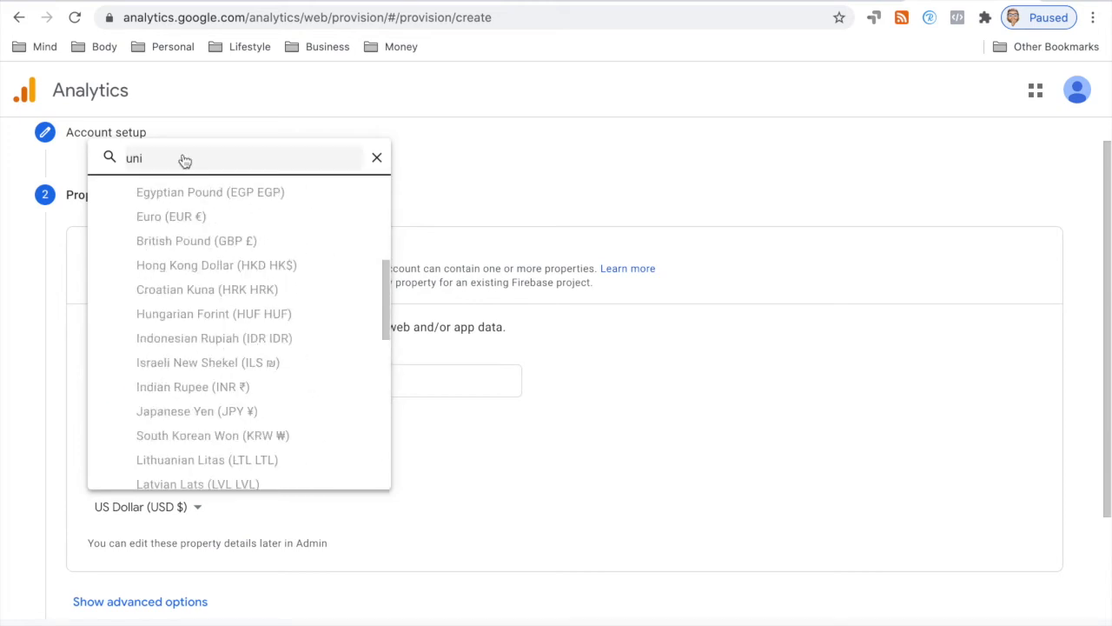
pyautogui.press('BackSpace')
pyautogui.press('BackSpace')
pyautogui.press('BackSpace')
pyautogui.write('u')
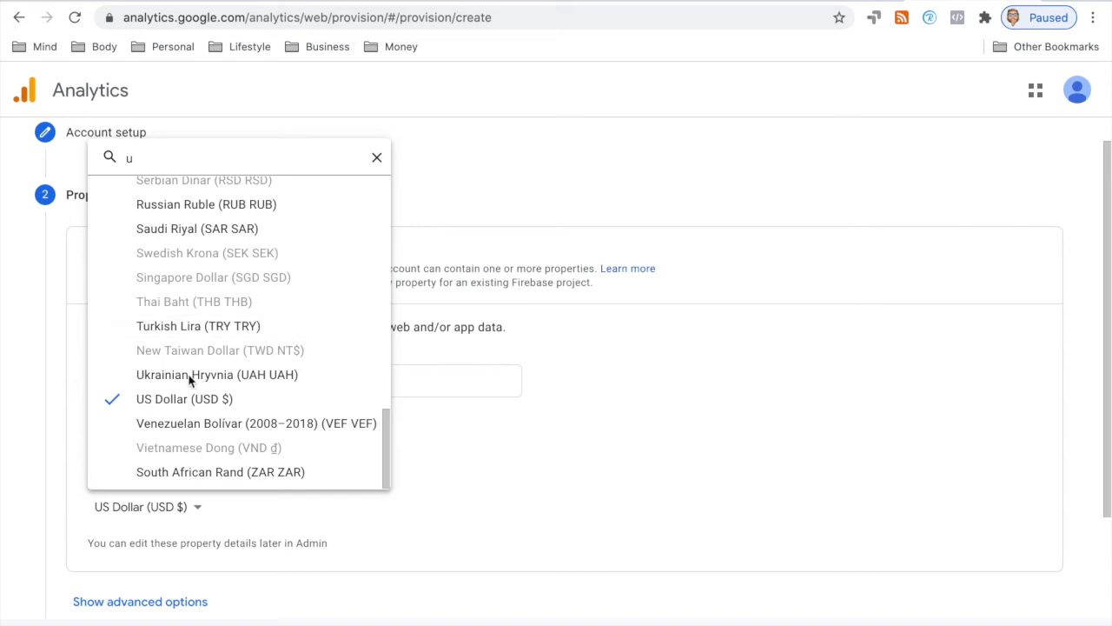
pyautogui.scroll(1, 182, 409)
pyautogui.scroll(1, 180, 418)
pyautogui.scroll(8, 177, 417)
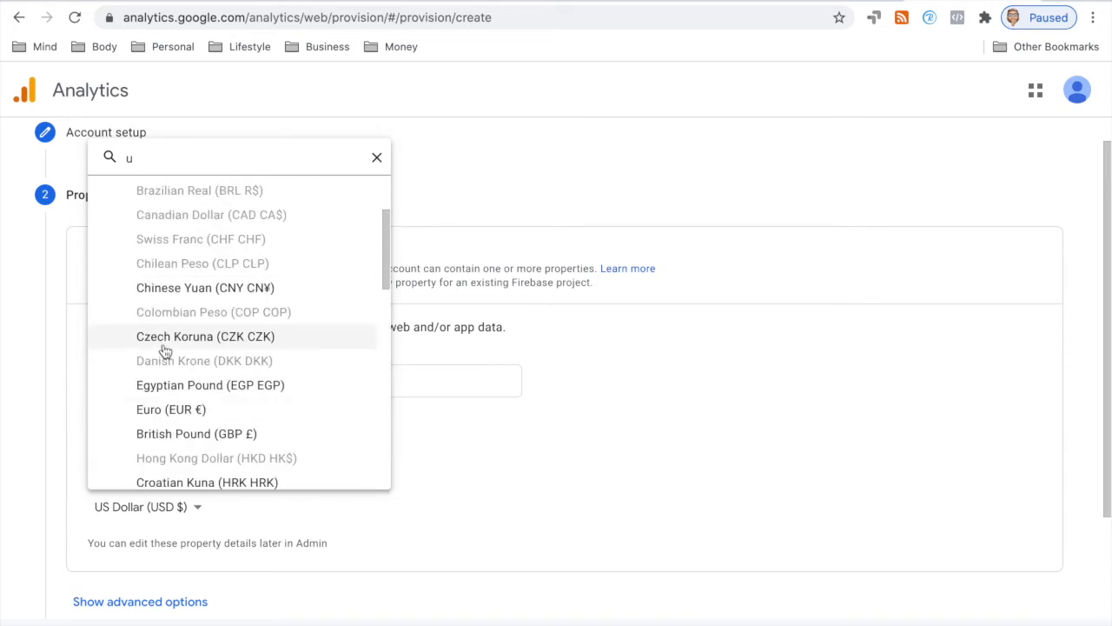
pyautogui.scroll(-2, 188, 342)
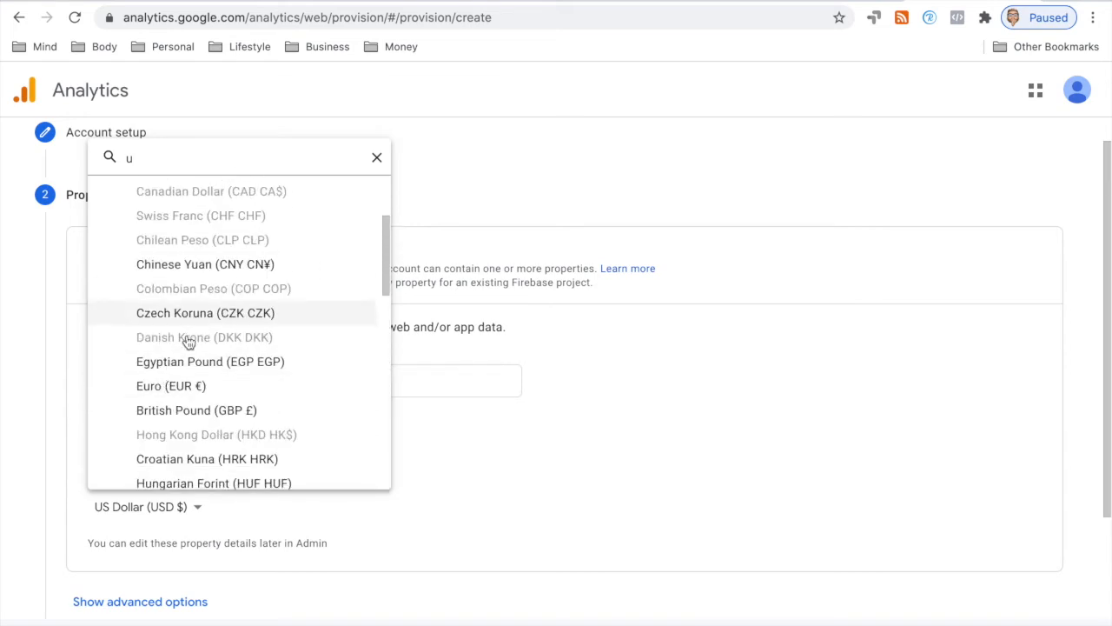
pyautogui.click(143, 377)
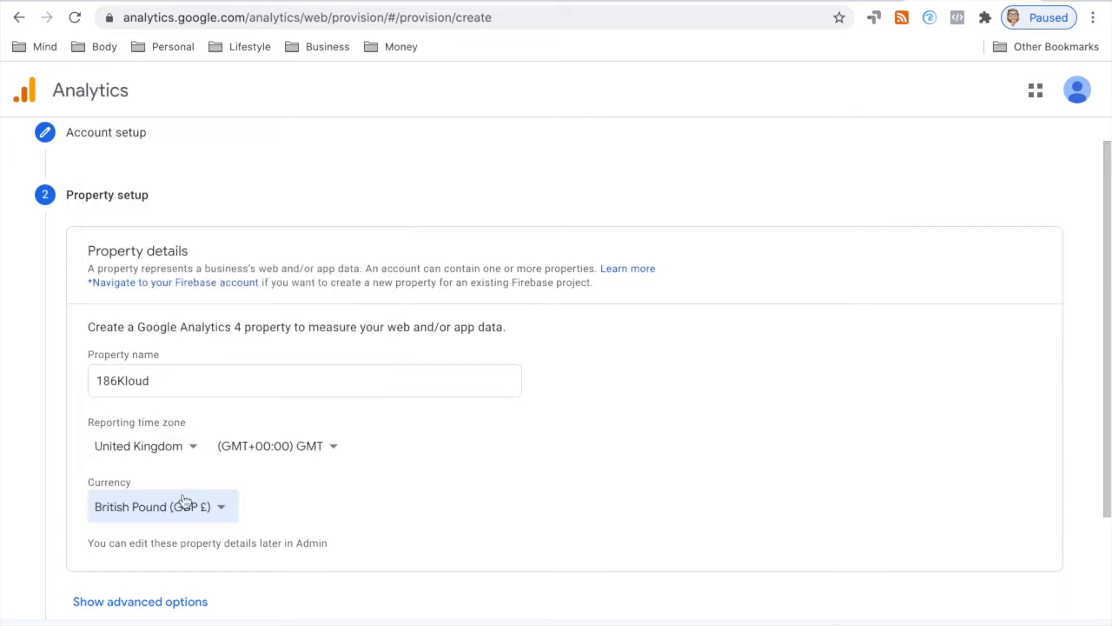
pyautogui.scroll(-2, 186, 498)
pyautogui.click(116, 519)
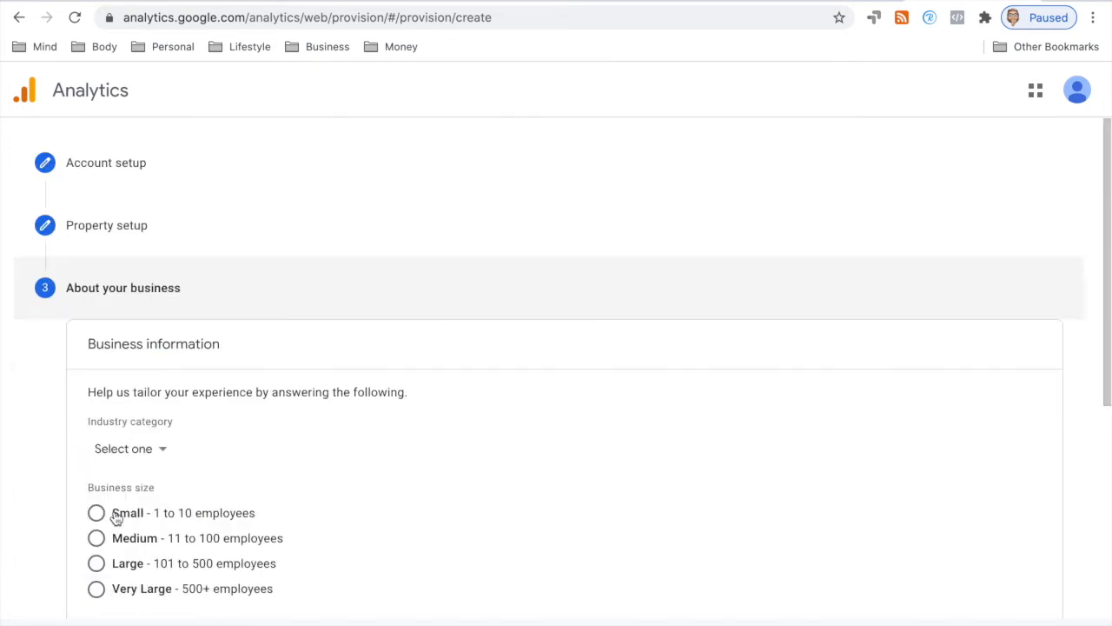
# Step: Set business size to Small and industry category to Business & Industrial
pyautogui.click(126, 363)
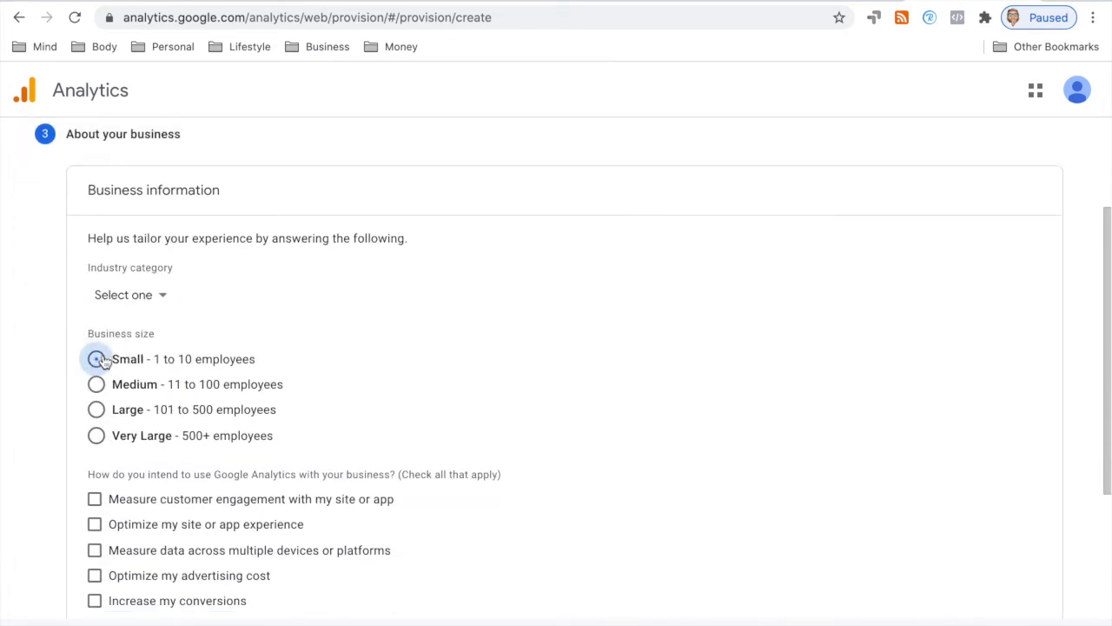
pyautogui.click(162, 296)
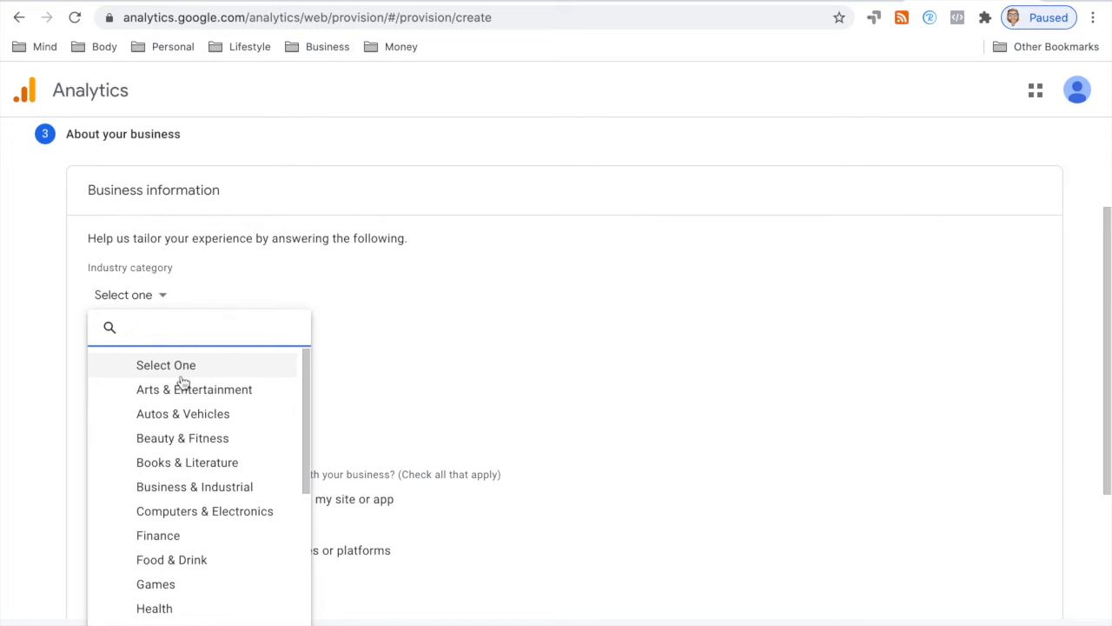
pyautogui.scroll(-1, 183, 383)
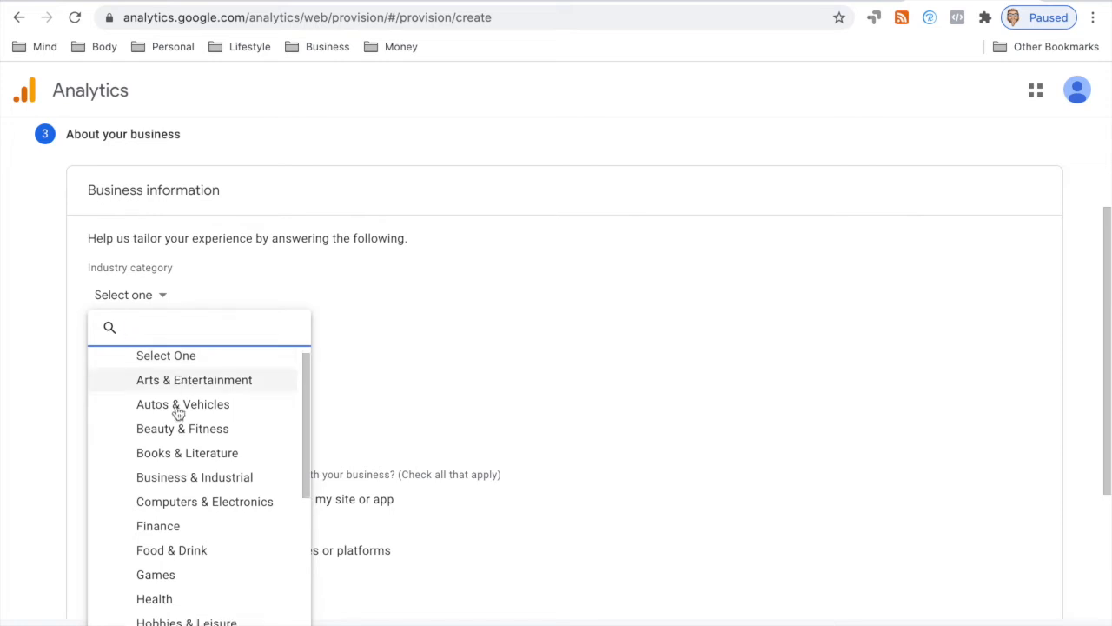
pyautogui.click(161, 477)
# Step: Tick all nine intended-use goals except Other and create the account and property
pyautogui.scroll(-3, 226, 343)
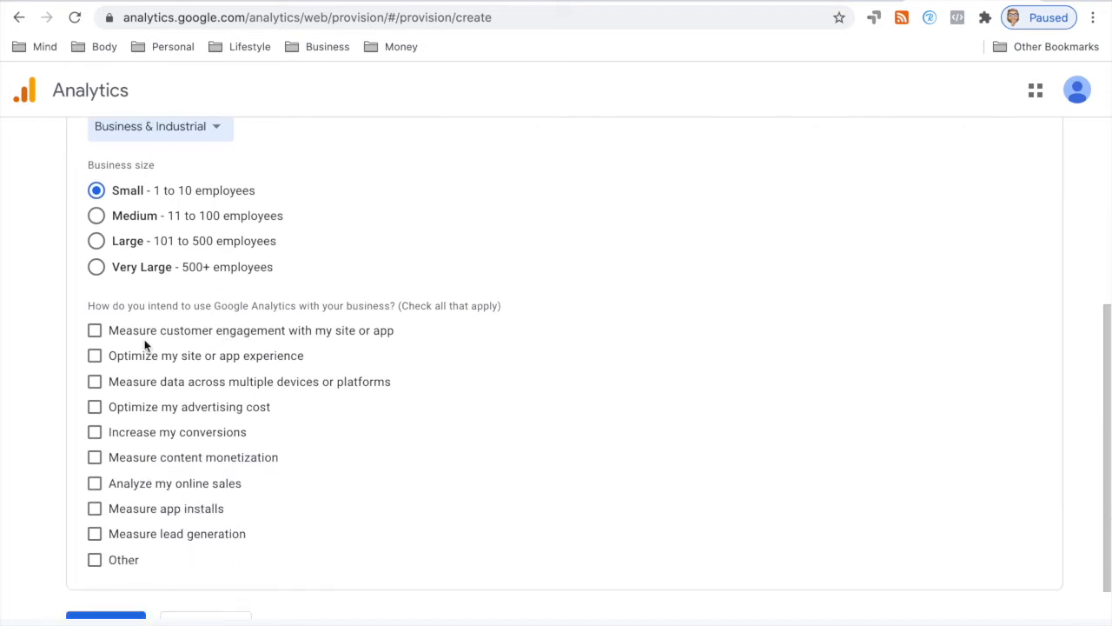
pyautogui.click(96, 333)
pyautogui.click(95, 357)
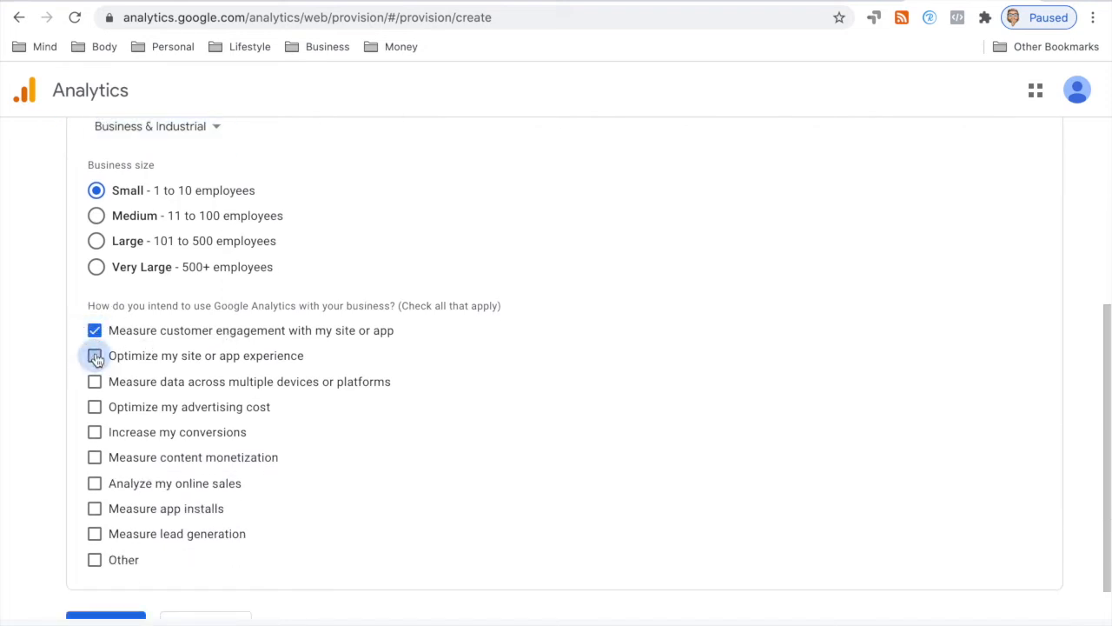
pyautogui.click(94, 384)
pyautogui.click(94, 406)
pyautogui.click(94, 431)
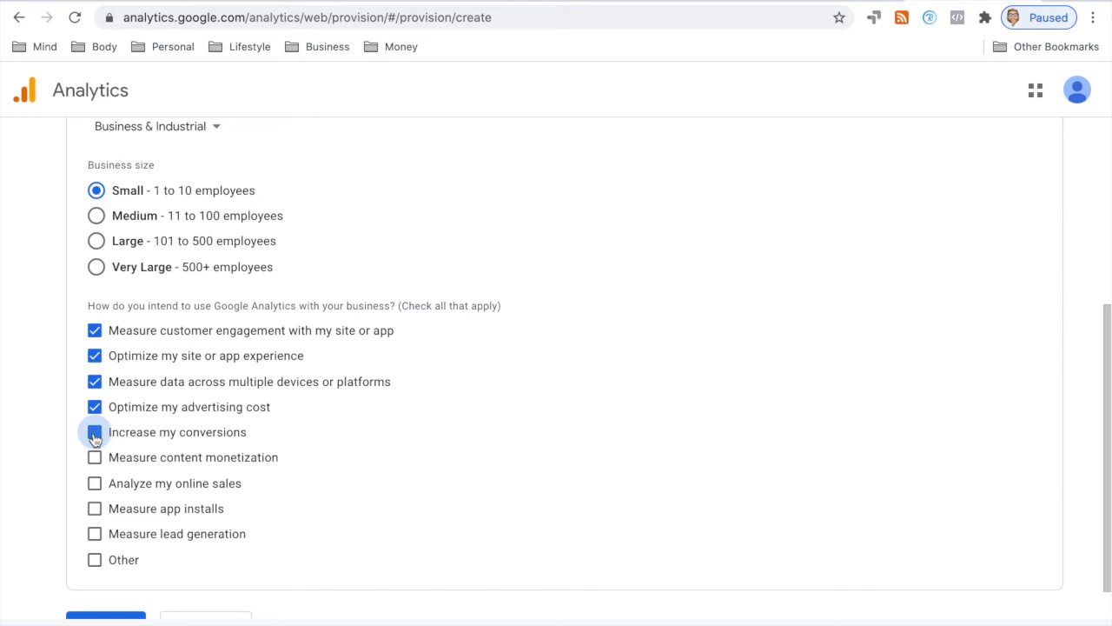
pyautogui.click(93, 457)
pyautogui.click(94, 485)
pyautogui.click(94, 509)
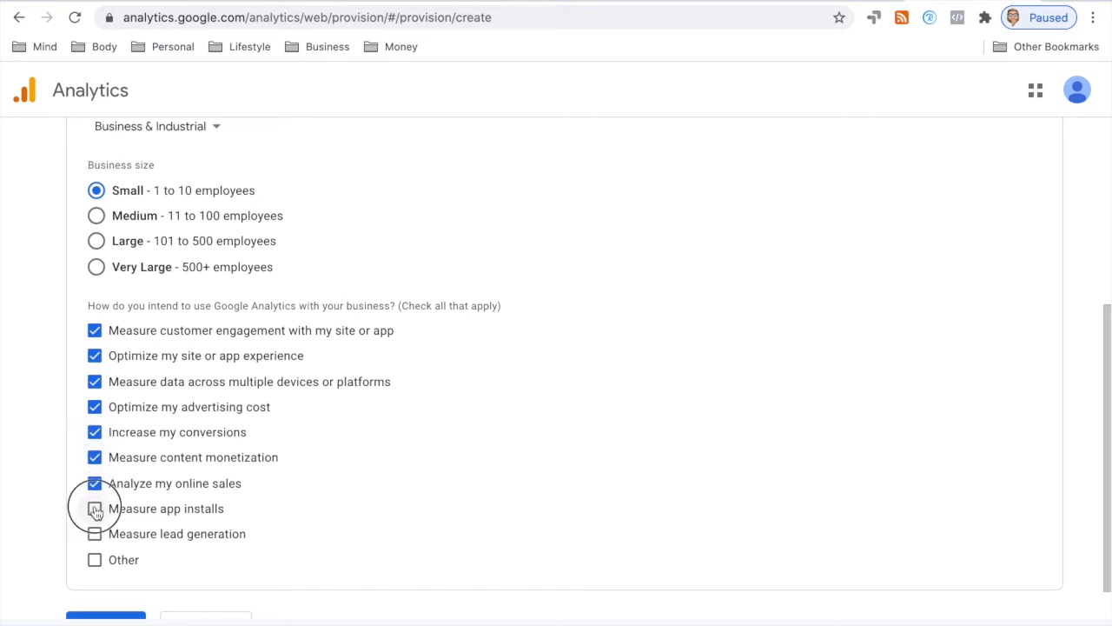
pyautogui.click(95, 533)
pyautogui.scroll(-1, 152, 470)
pyautogui.click(118, 578)
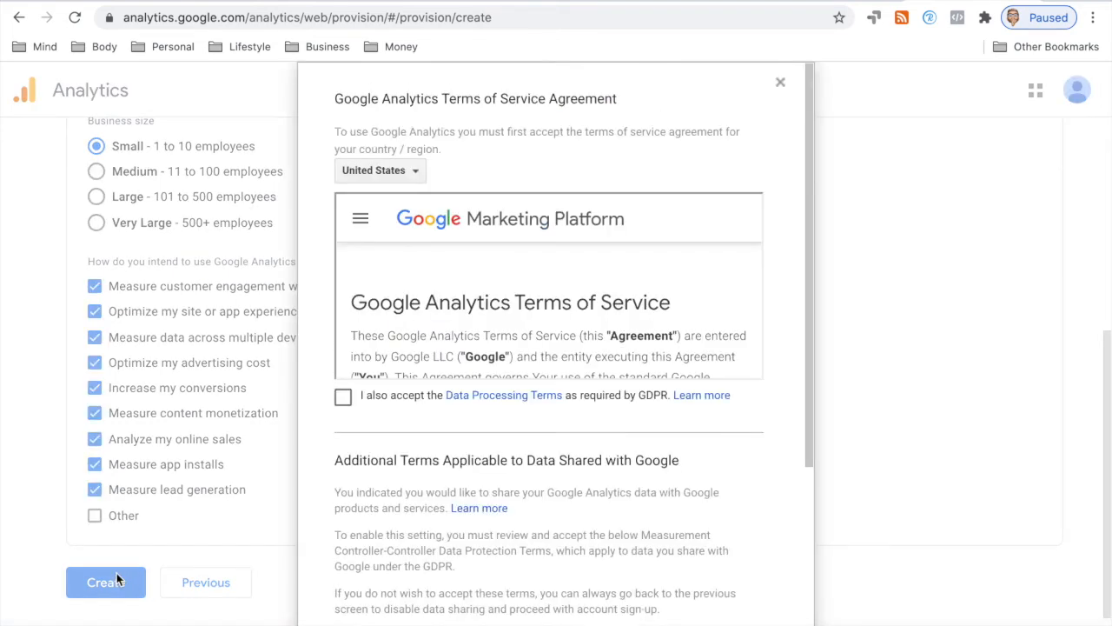
# Step: Accept the Terms of Service for the United Kingdom, including both GDPR data protection terms
pyautogui.click(415, 173)
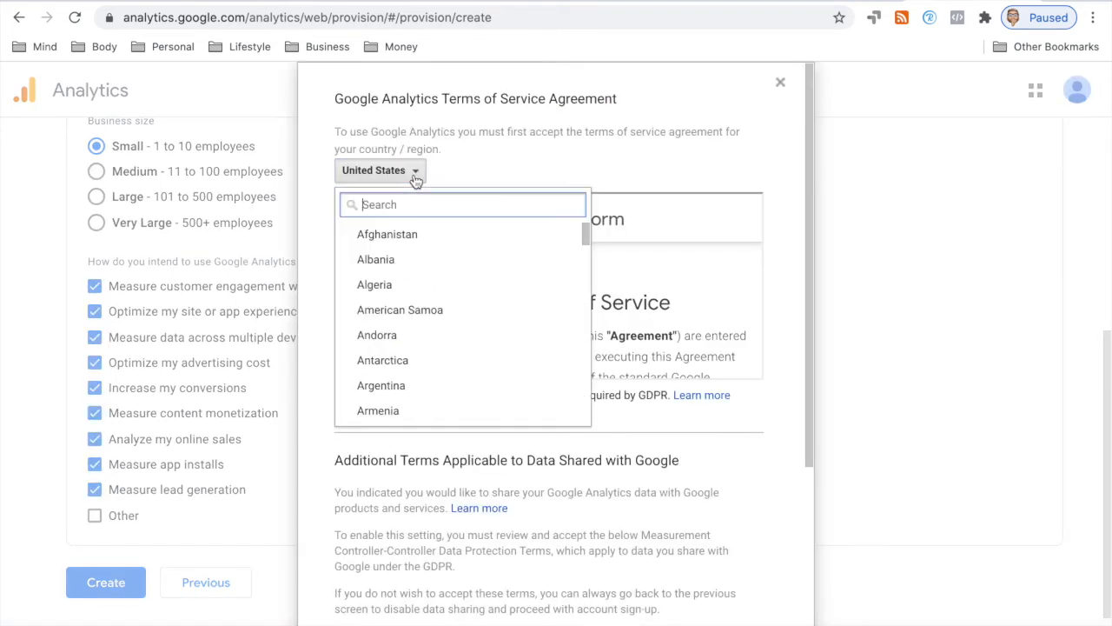
pyautogui.write('united')
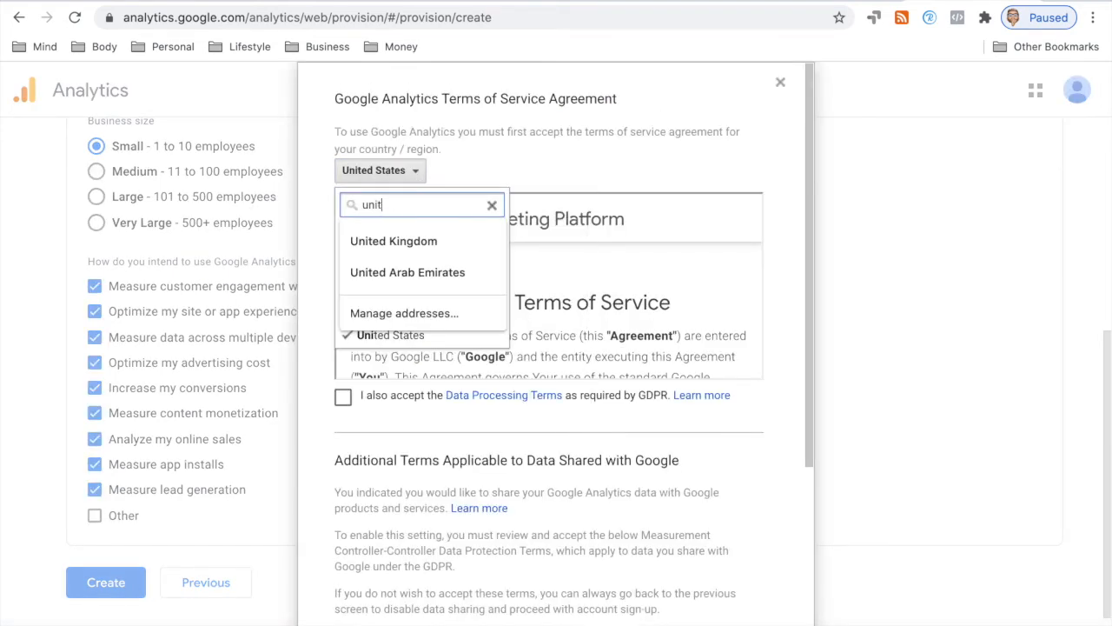
pyautogui.click(403, 239)
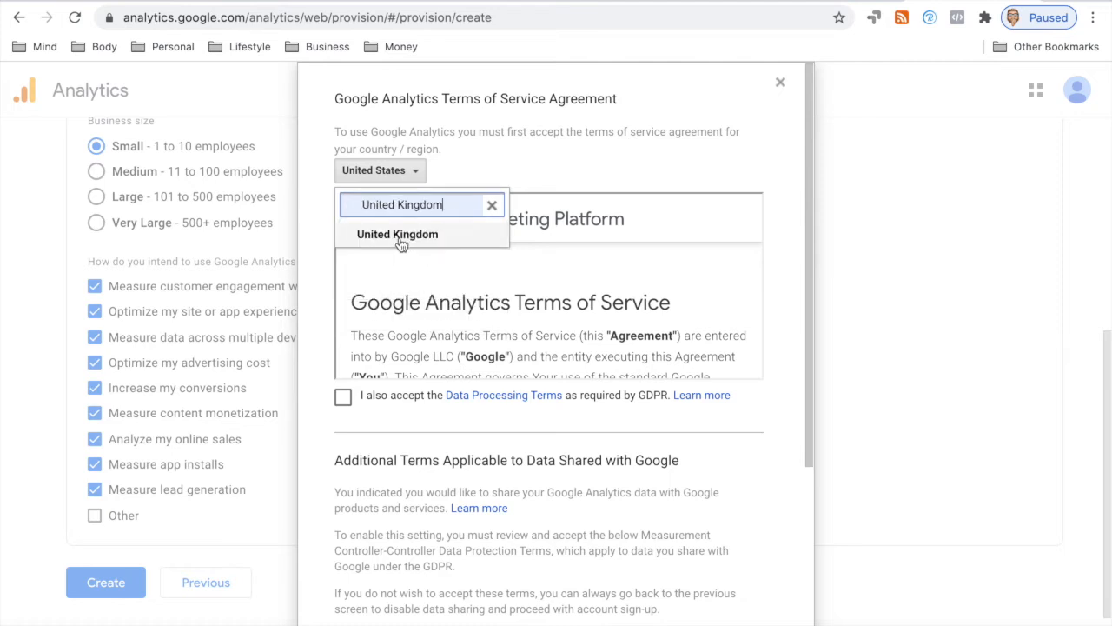
pyautogui.click(345, 397)
pyautogui.scroll(-5, 466, 263)
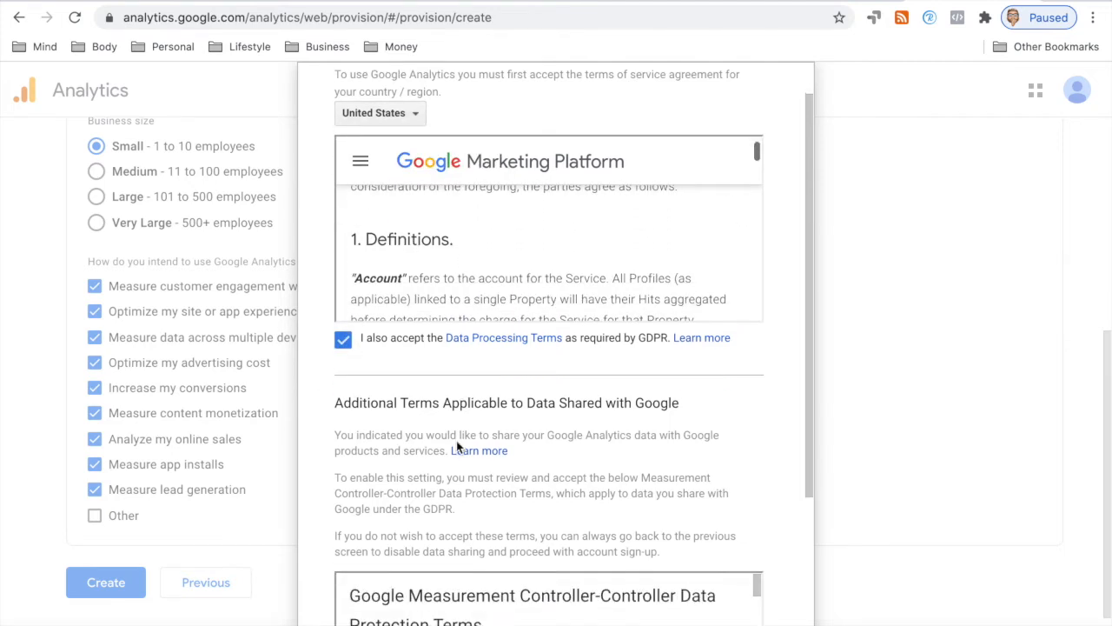
pyautogui.scroll(-4, 456, 440)
pyautogui.click(345, 555)
pyautogui.scroll(-1, 382, 525)
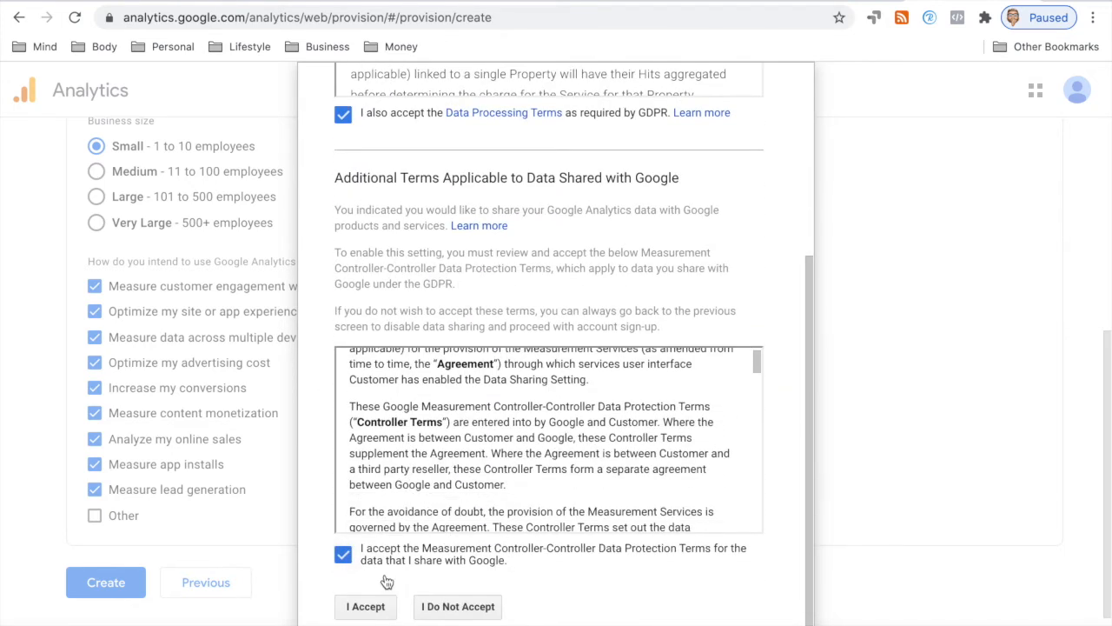
pyautogui.click(366, 605)
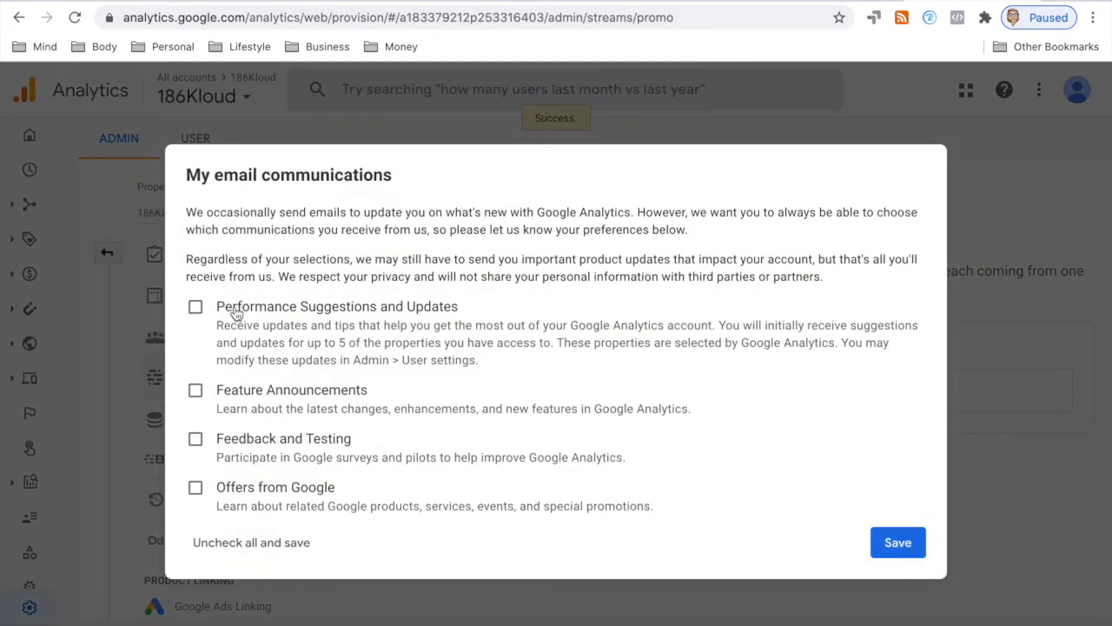
# Step: Opt in to performance suggestions and Google offers emails and save the preferences
pyautogui.click(195, 307)
pyautogui.click(269, 492)
pyautogui.click(886, 549)
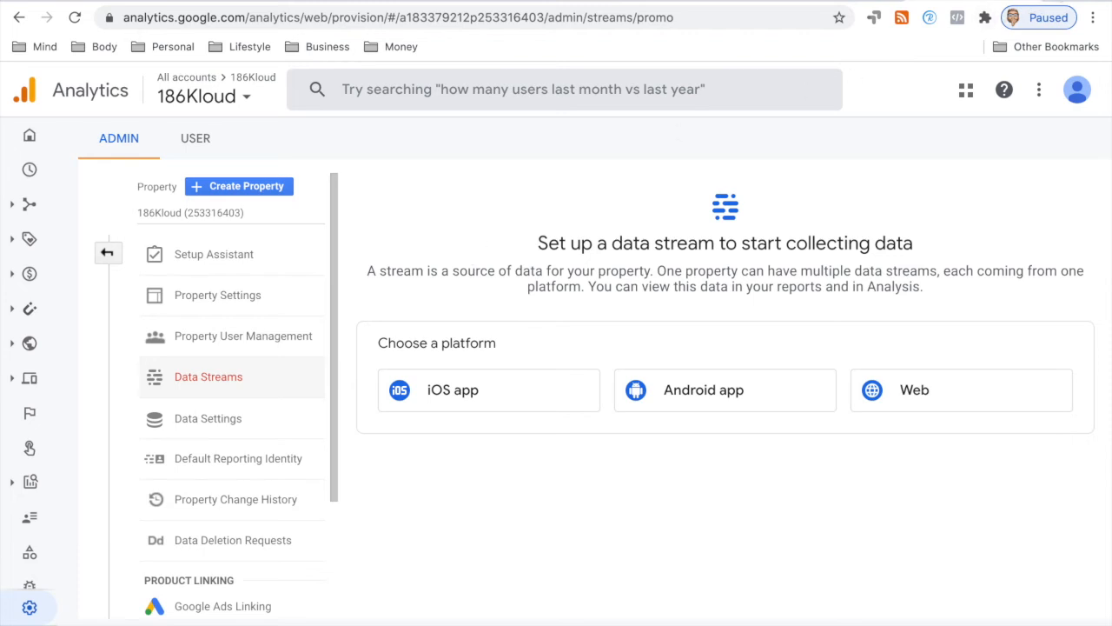
pyautogui.press('super+t')
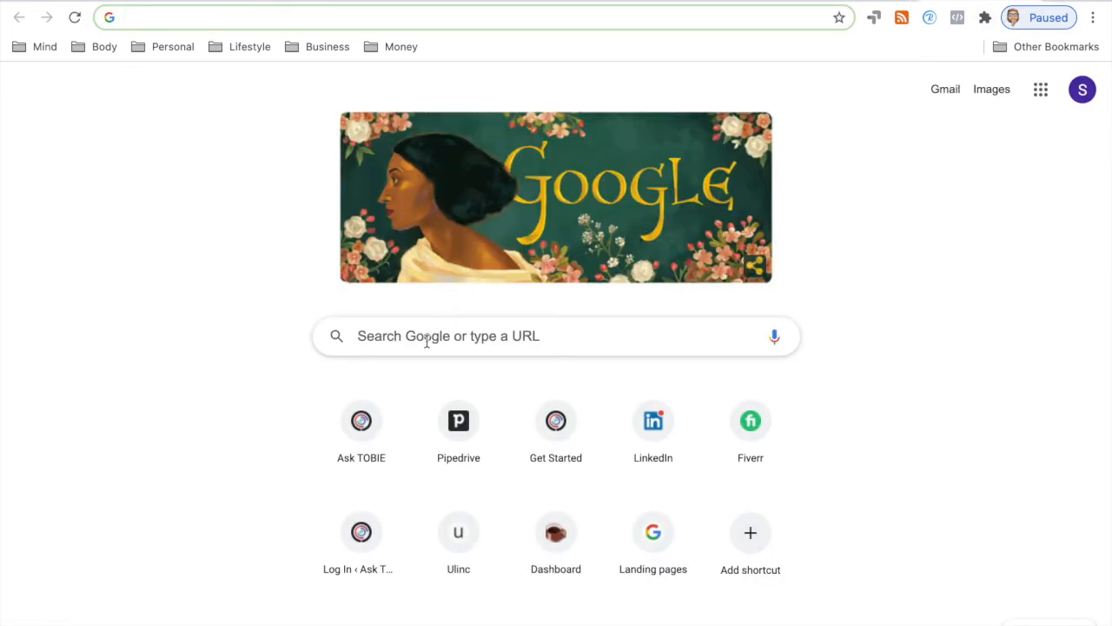
# Step: Search Google for google ads and open the 'Get your ad on Google' result
pyautogui.click(427, 340)
pyautogui.write('google ads')
pyautogui.press('Return')
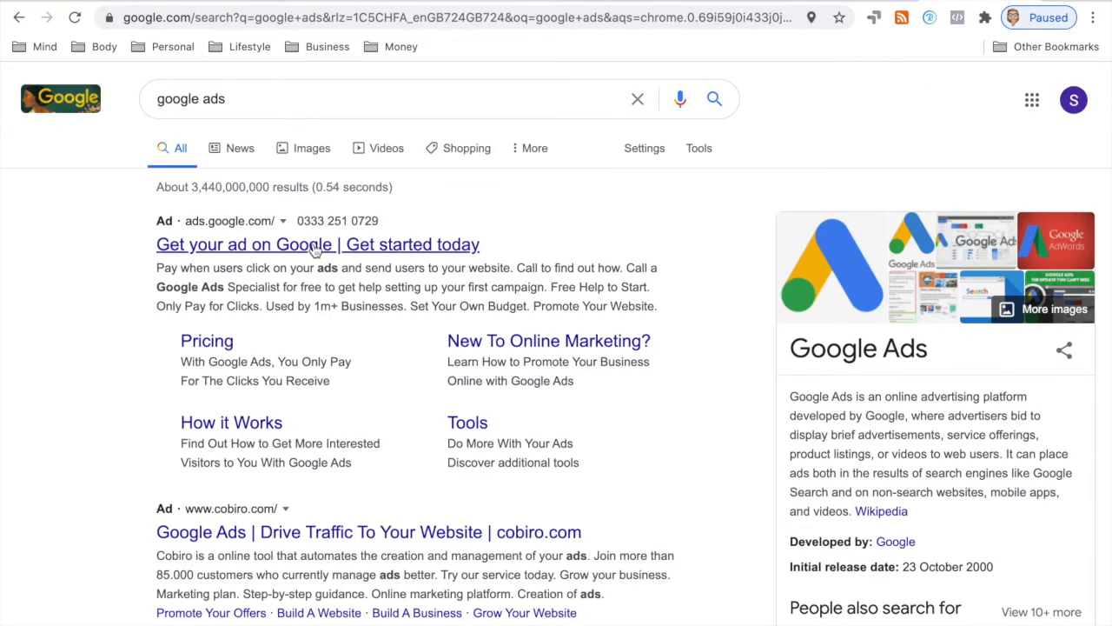
pyautogui.click(314, 249)
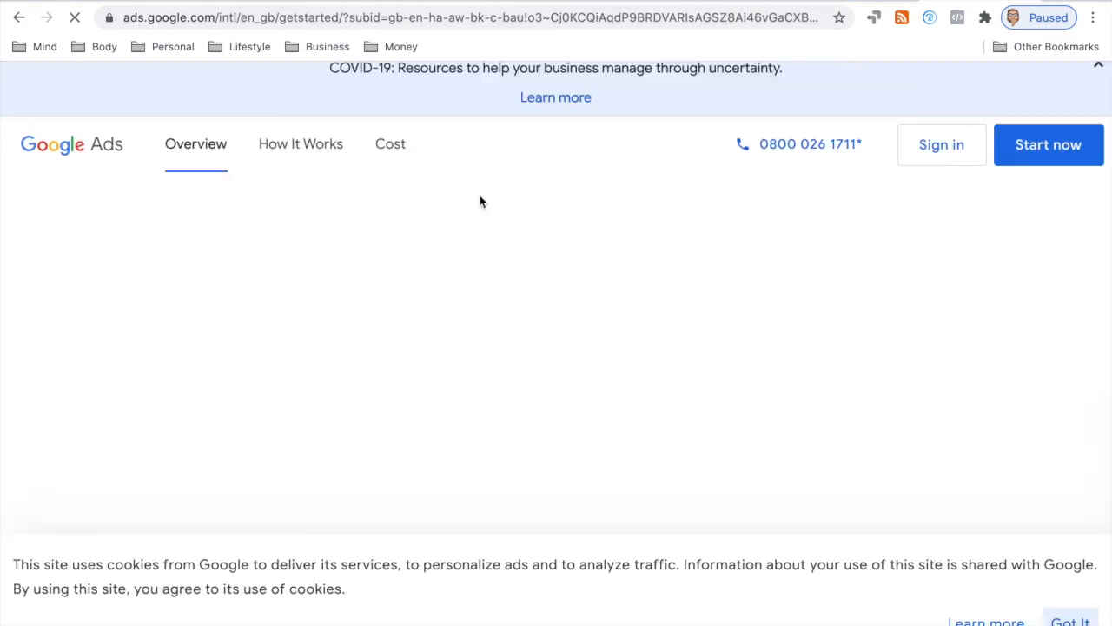
# Step: Sign in to Google Ads, start a new Ads account at the advertising-goal step, and open a blank tab
pyautogui.click(941, 160)
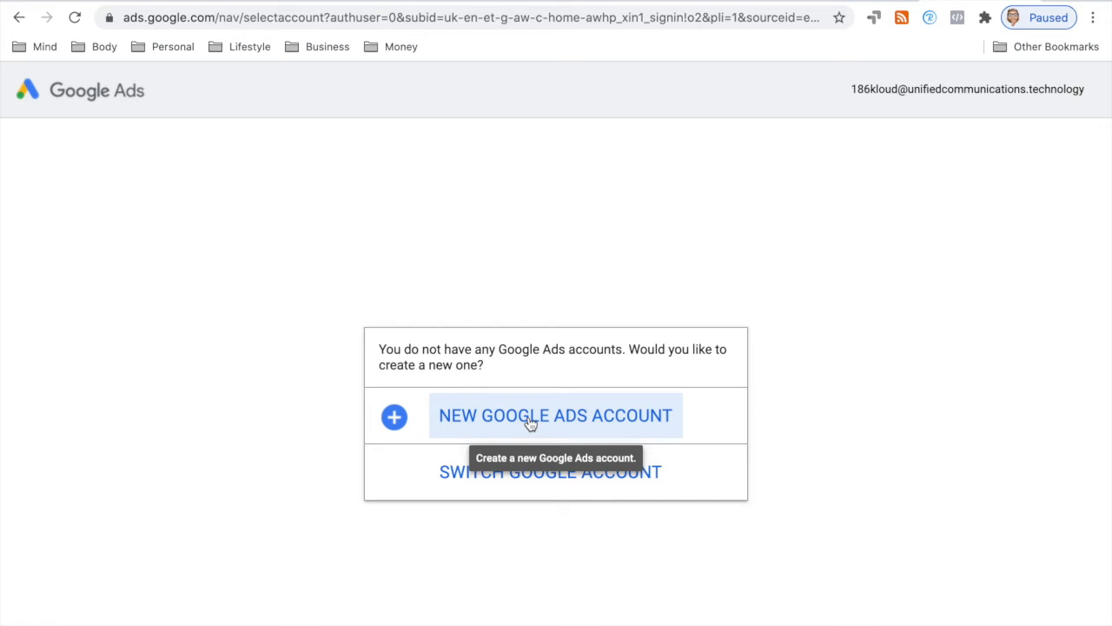
pyautogui.click(530, 423)
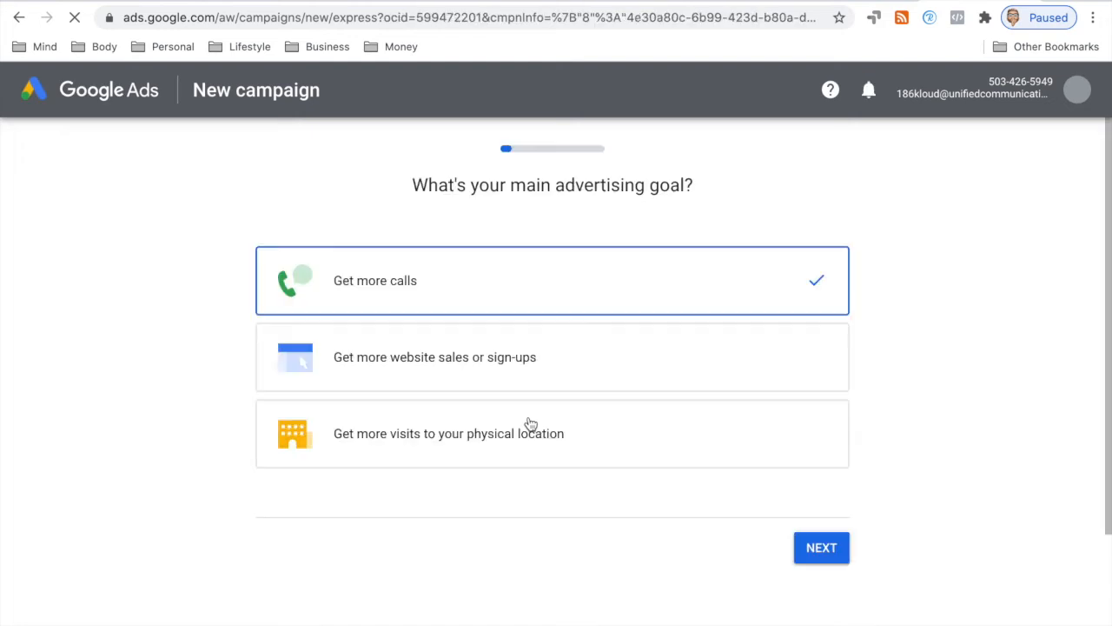
pyautogui.scroll(-3, 504, 418)
pyautogui.scroll(3, 462, 366)
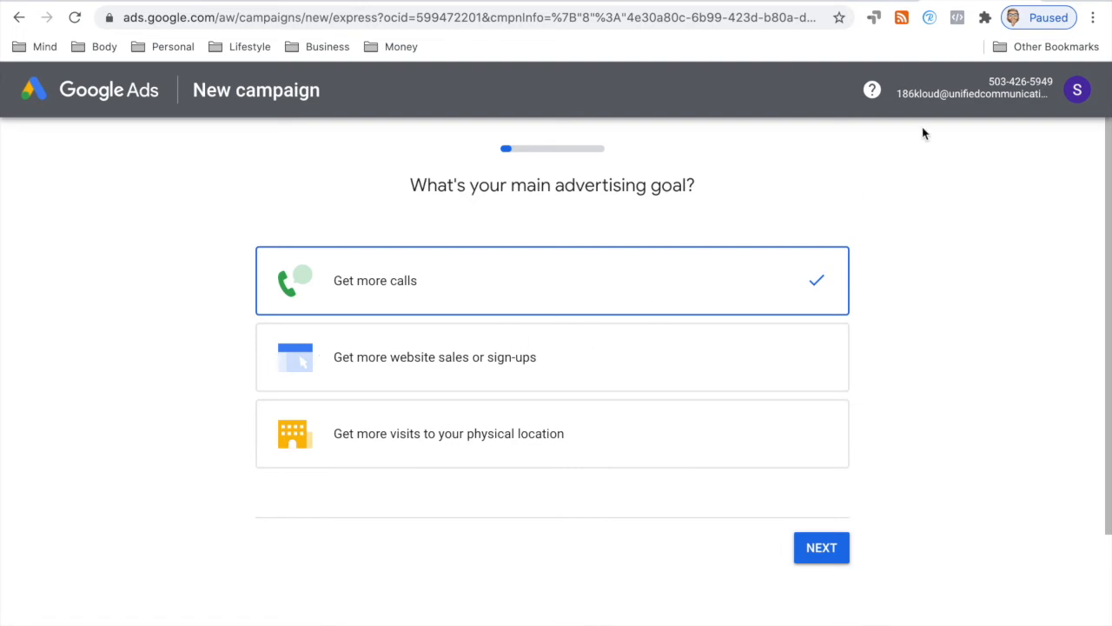
pyautogui.click(1062, 1)
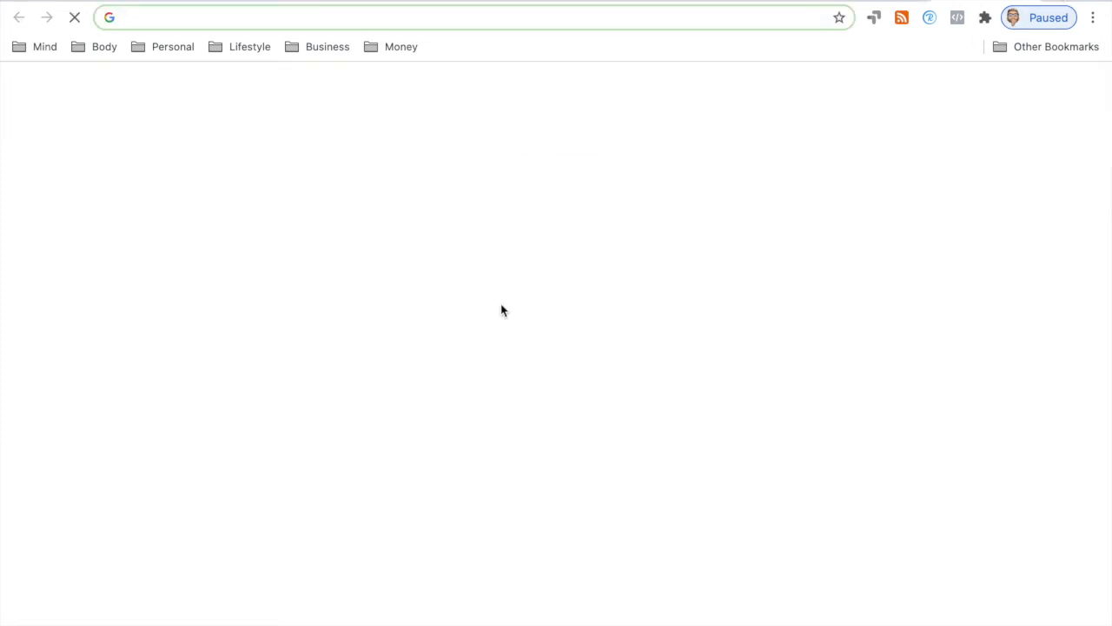
# Step: Search Google for 'google my business' and sign in to Google My Business
pyautogui.click(453, 339)
pyautogui.write('google my busines')
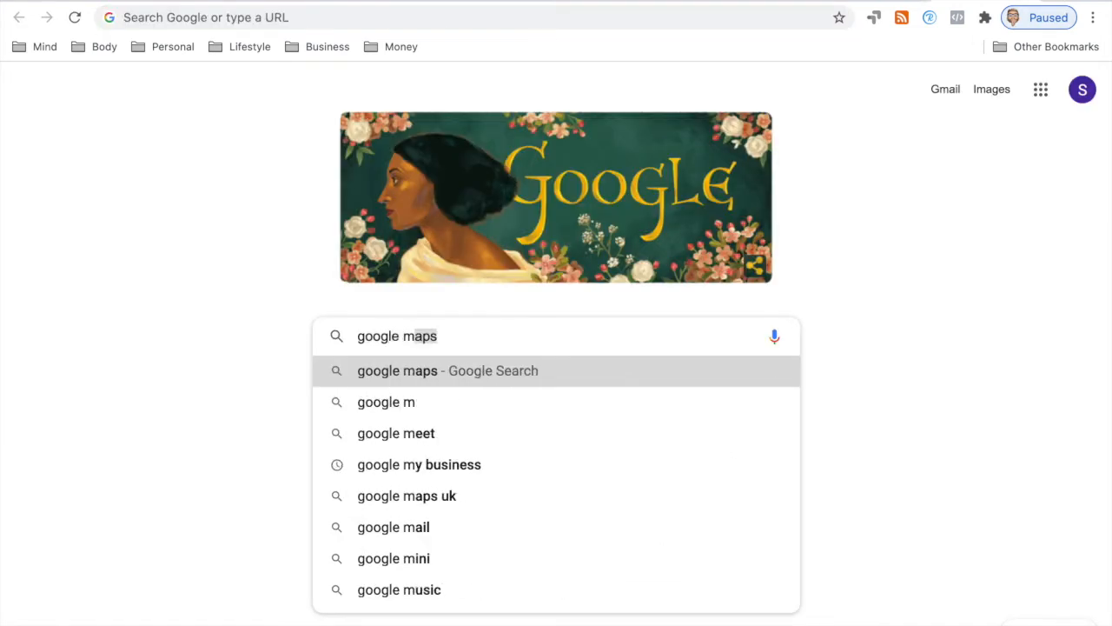
pyautogui.press('Return')
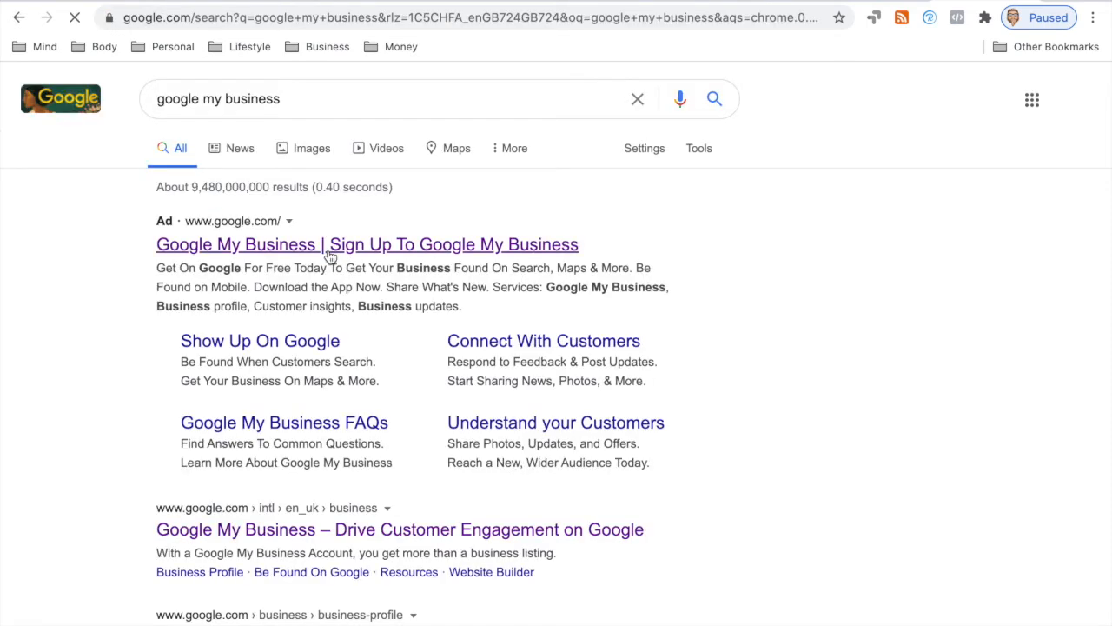
pyautogui.click(332, 253)
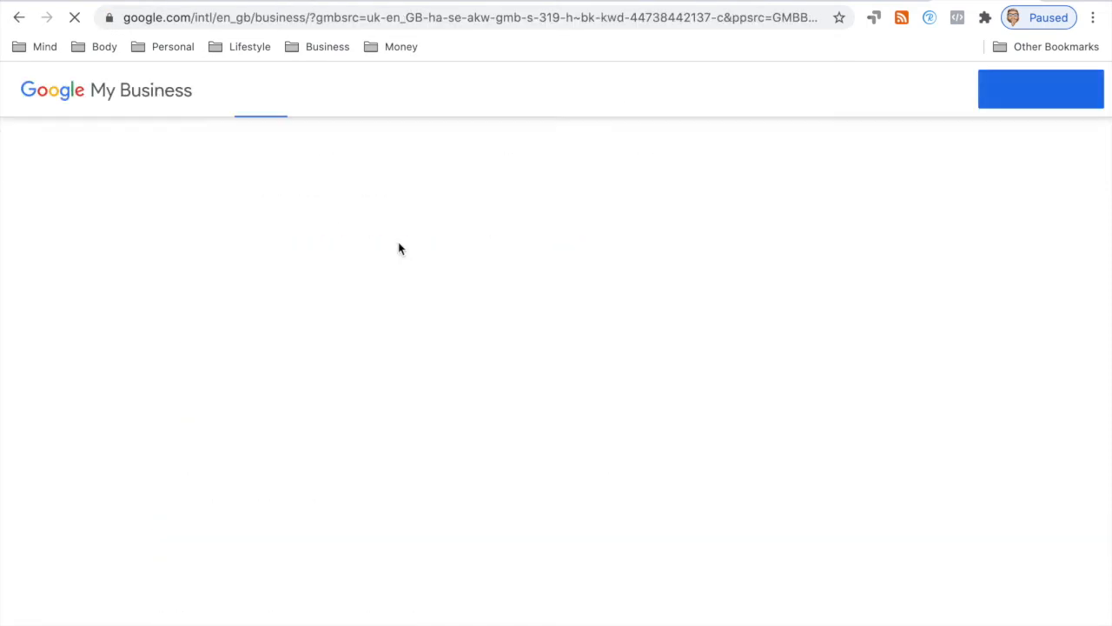
pyautogui.click(913, 164)
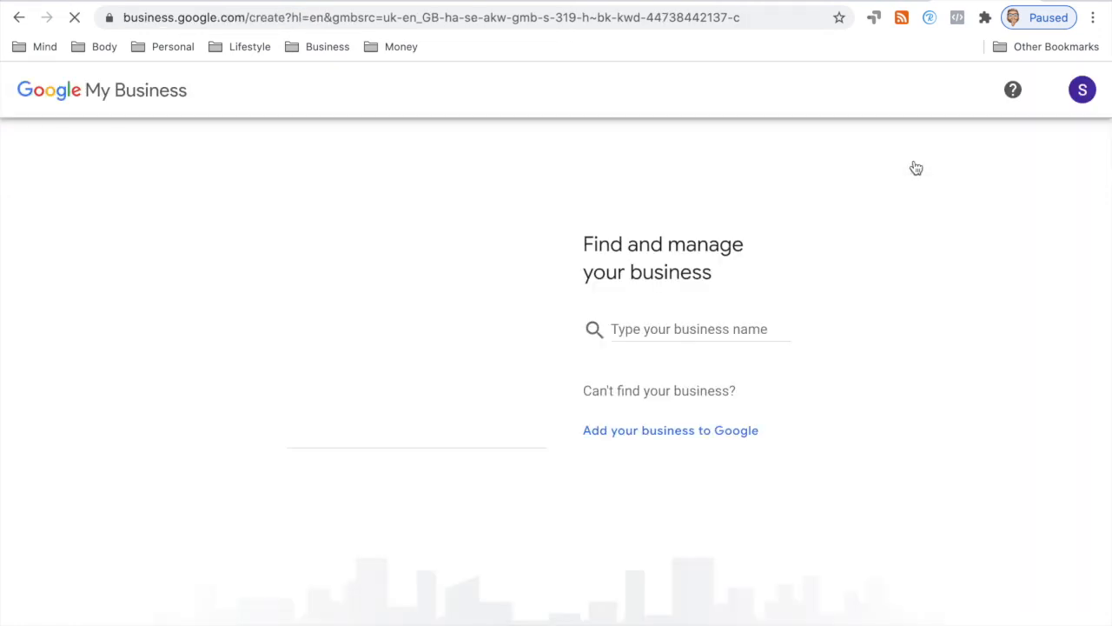
# Step: Add a new business named 186Kloud to Google My Business
pyautogui.click(643, 327)
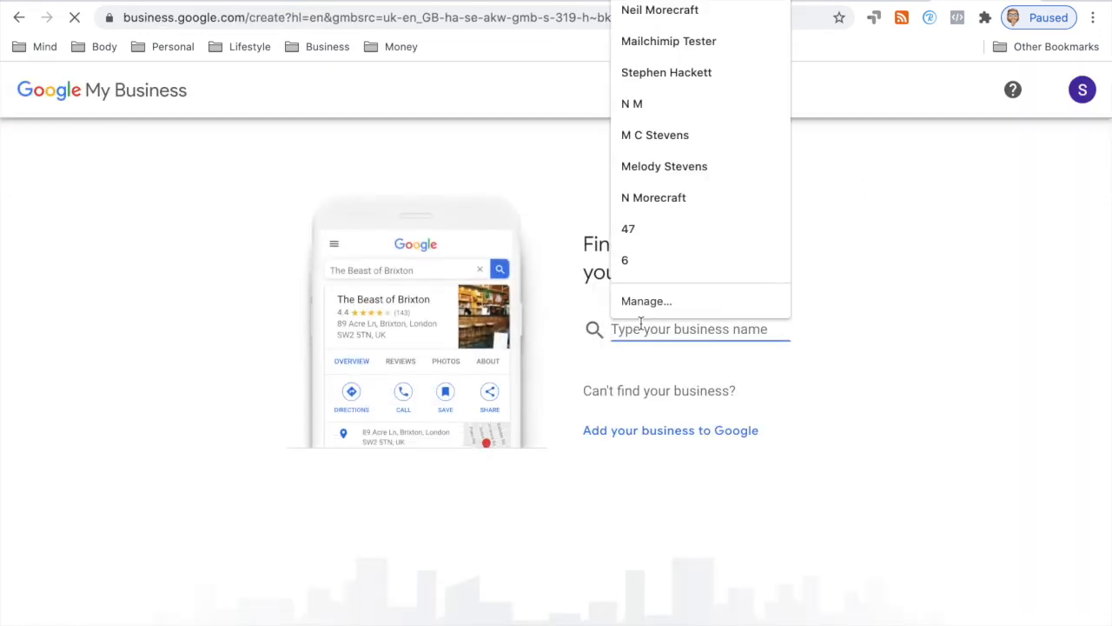
pyautogui.write('186')
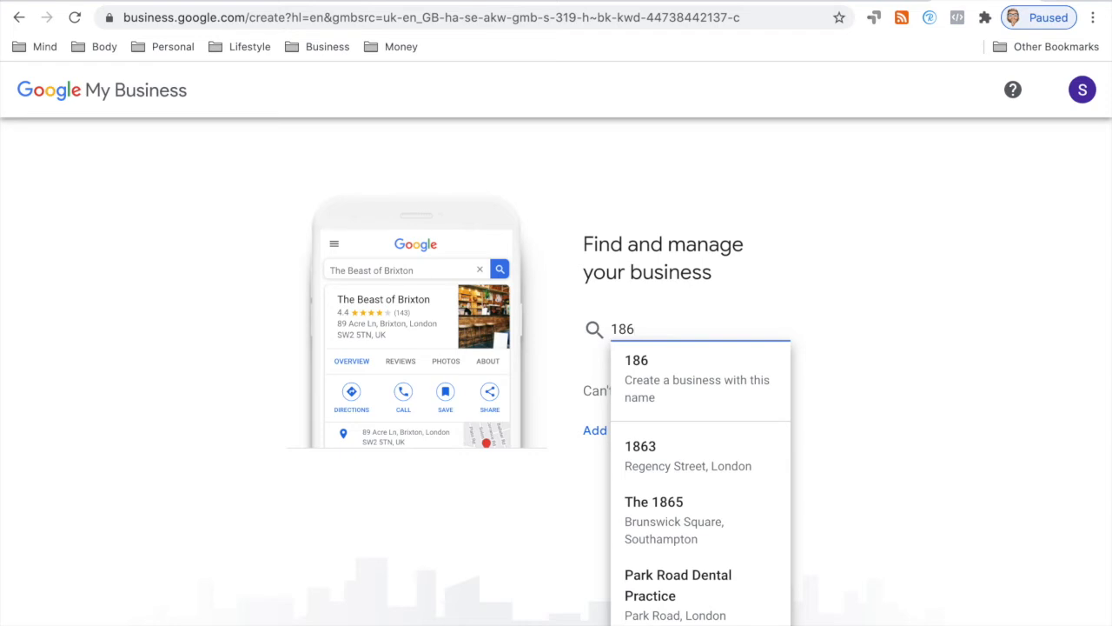
pyautogui.write('Kloud')
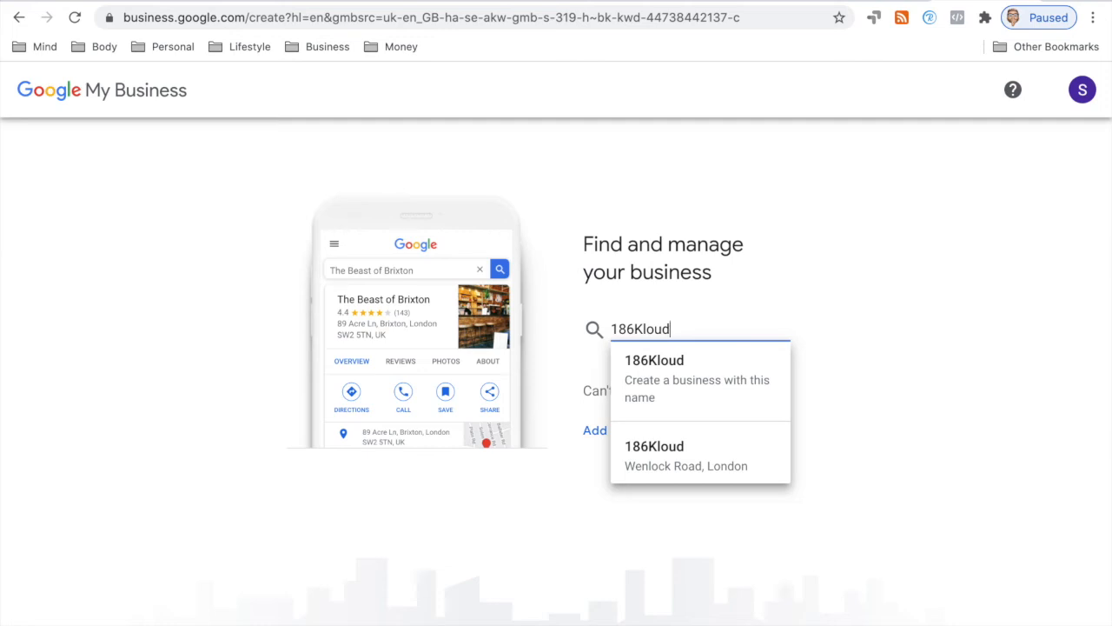
pyautogui.click(571, 365)
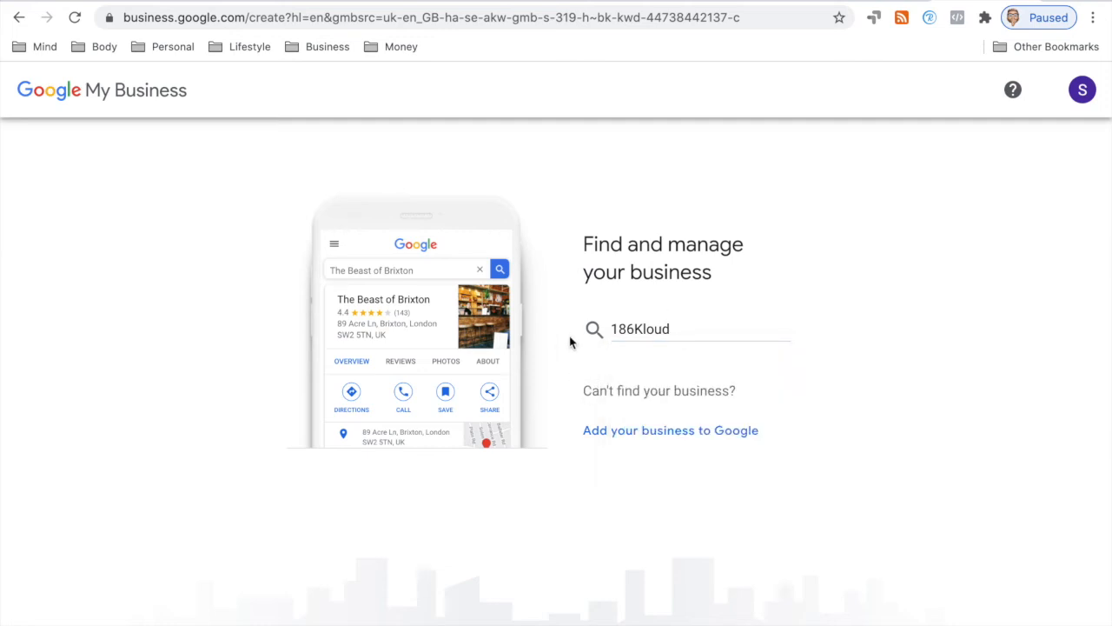
pyautogui.click(641, 429)
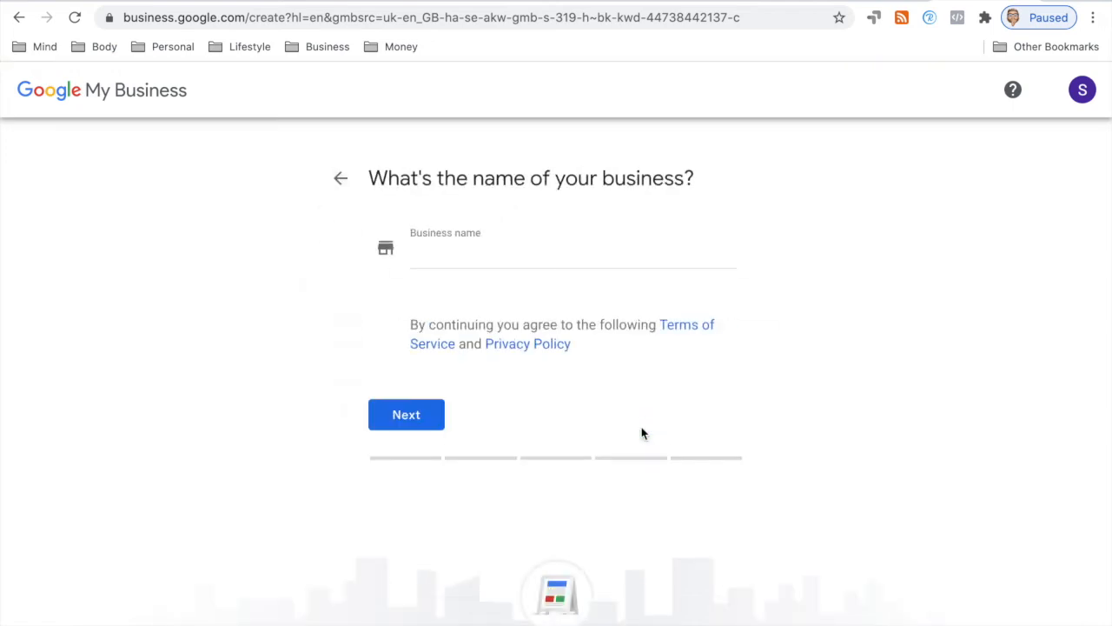
pyautogui.click(461, 257)
pyautogui.write('18')
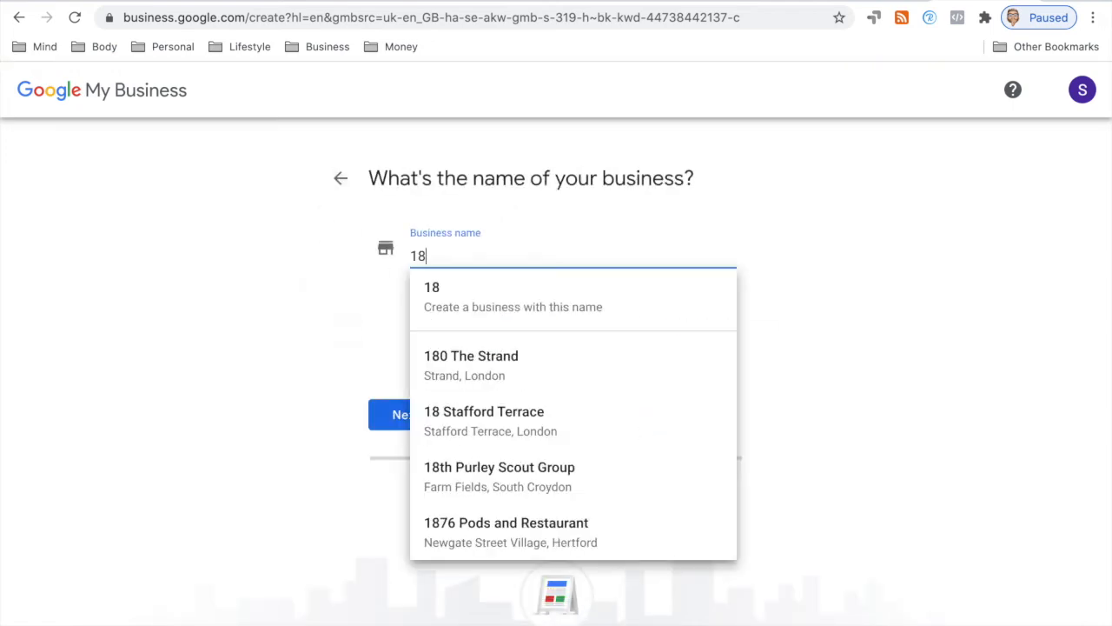
pyautogui.write('6Kloud')
pyautogui.click(469, 286)
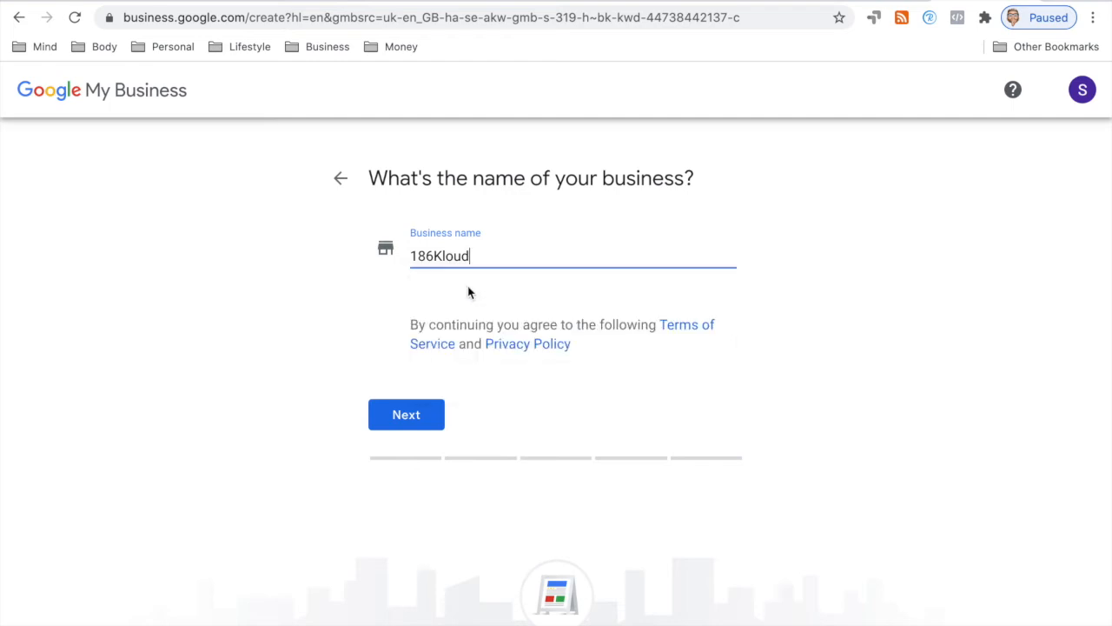
pyautogui.click(437, 411)
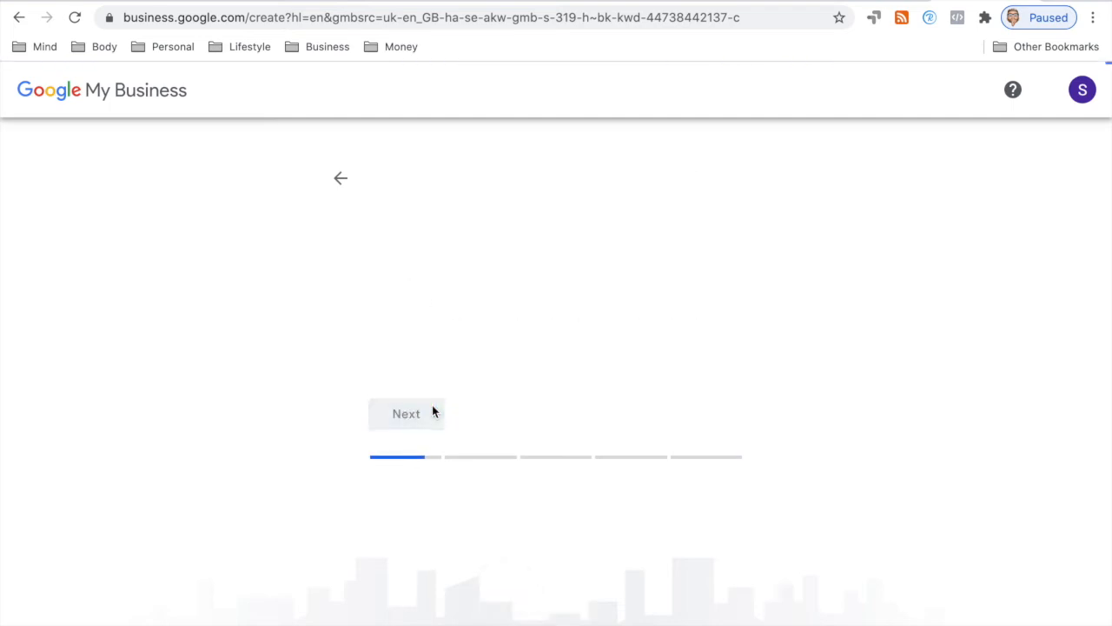
# Step: Set the business category to Telecommunications service provider
pyautogui.click(470, 327)
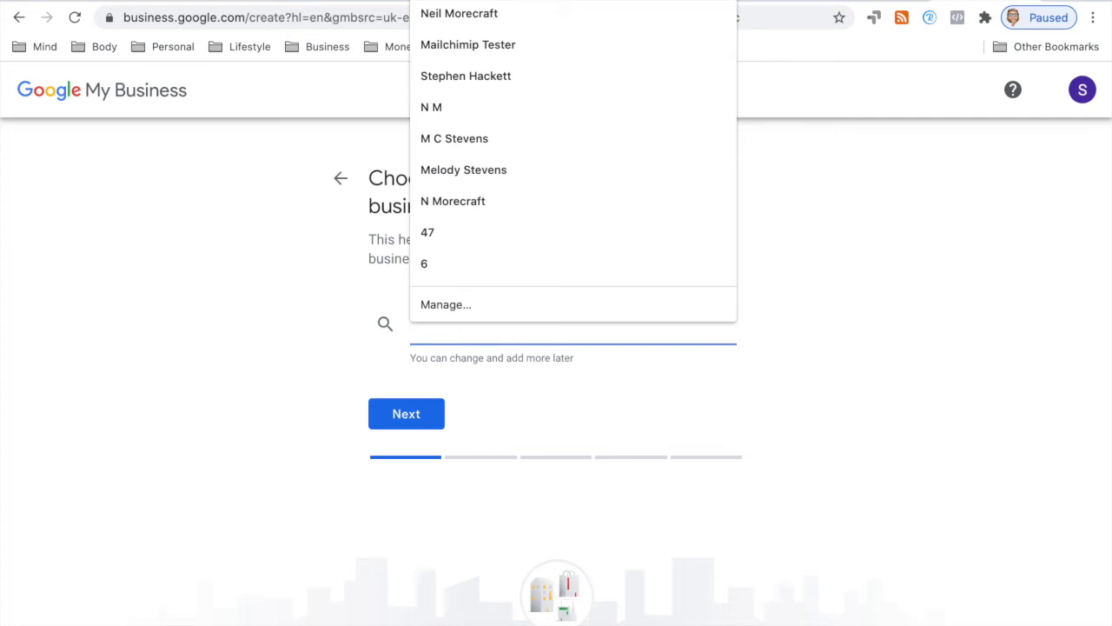
pyautogui.write('Telec')
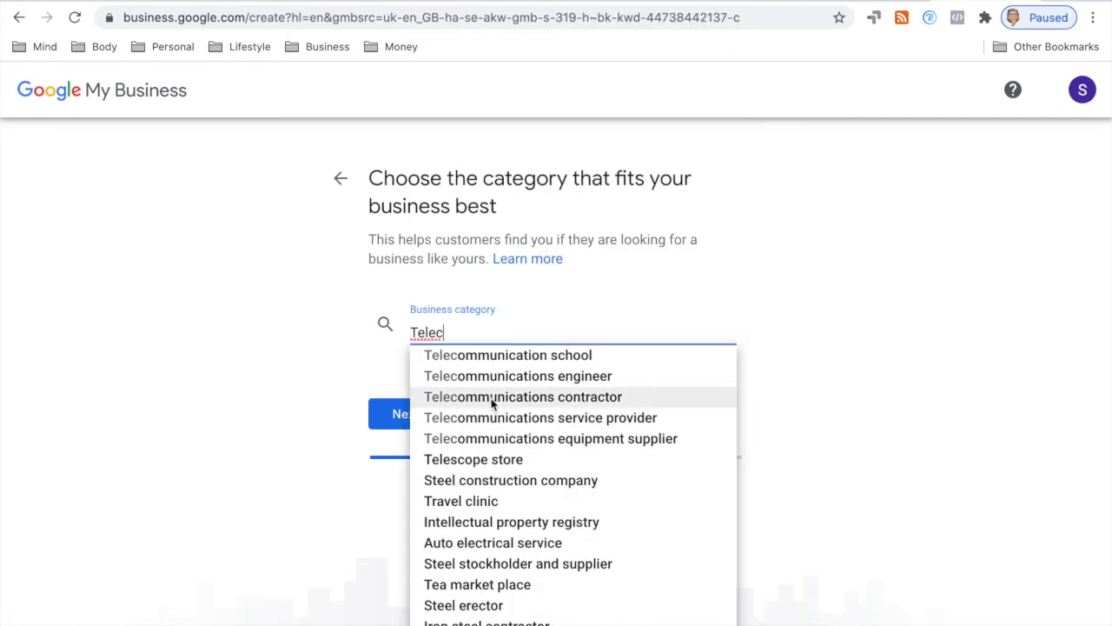
pyautogui.click(474, 420)
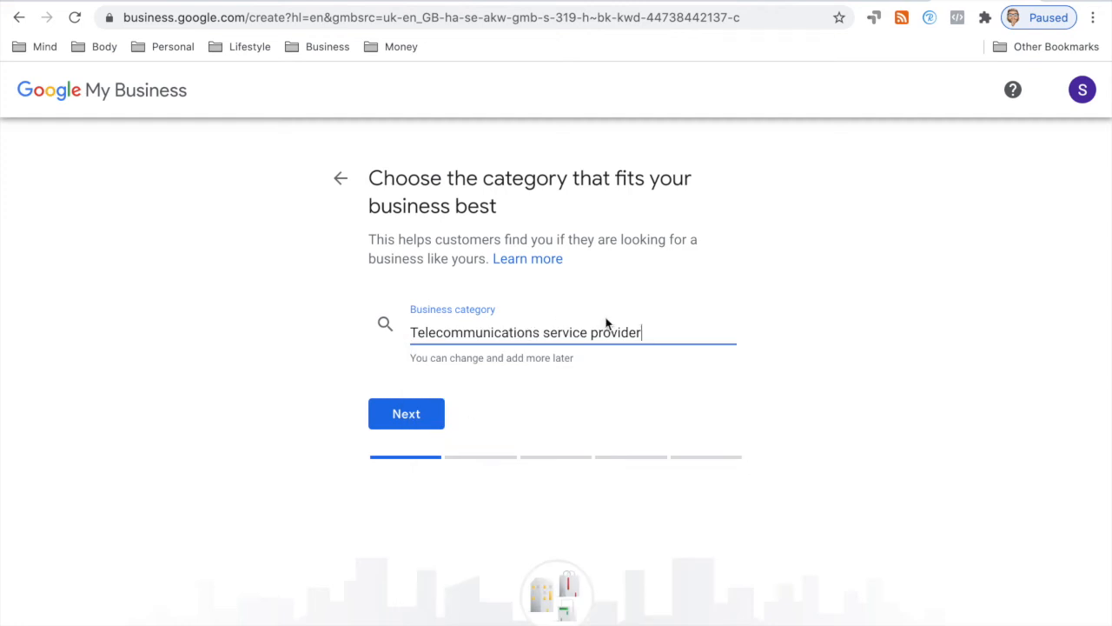
pyautogui.click(435, 412)
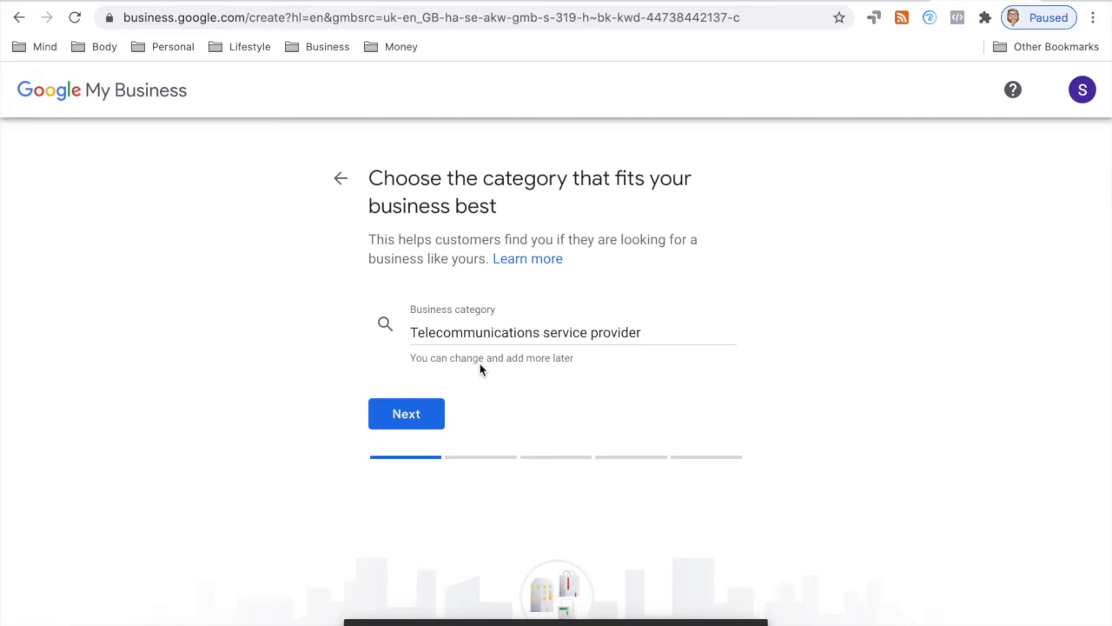
# Step: Declare no visitable location and add United Kingdom as the service area
pyautogui.click(417, 416)
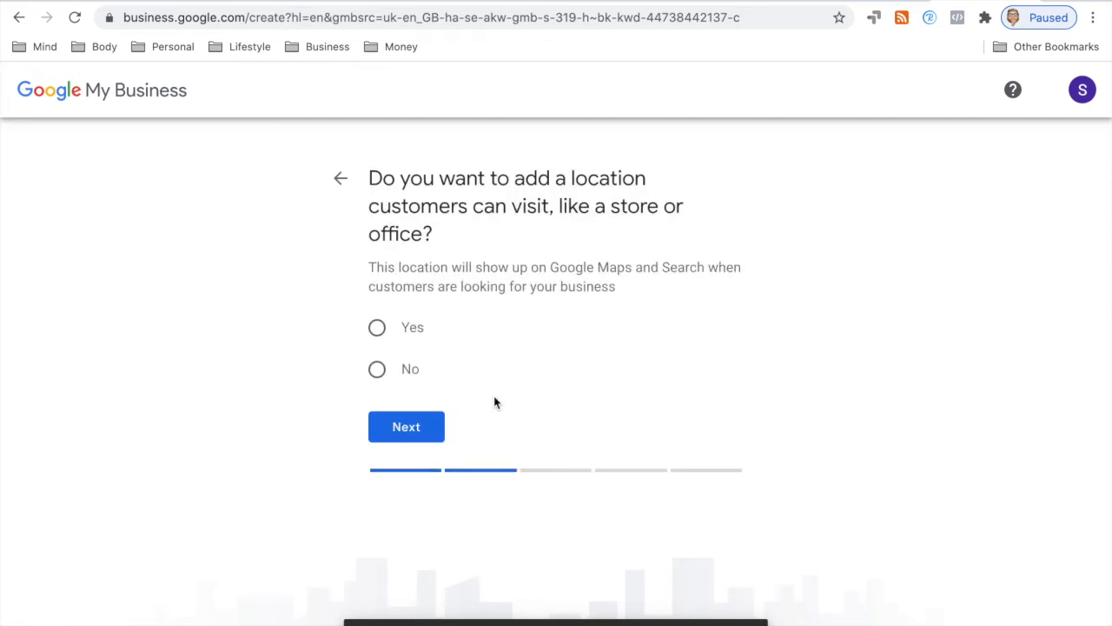
pyautogui.click(378, 372)
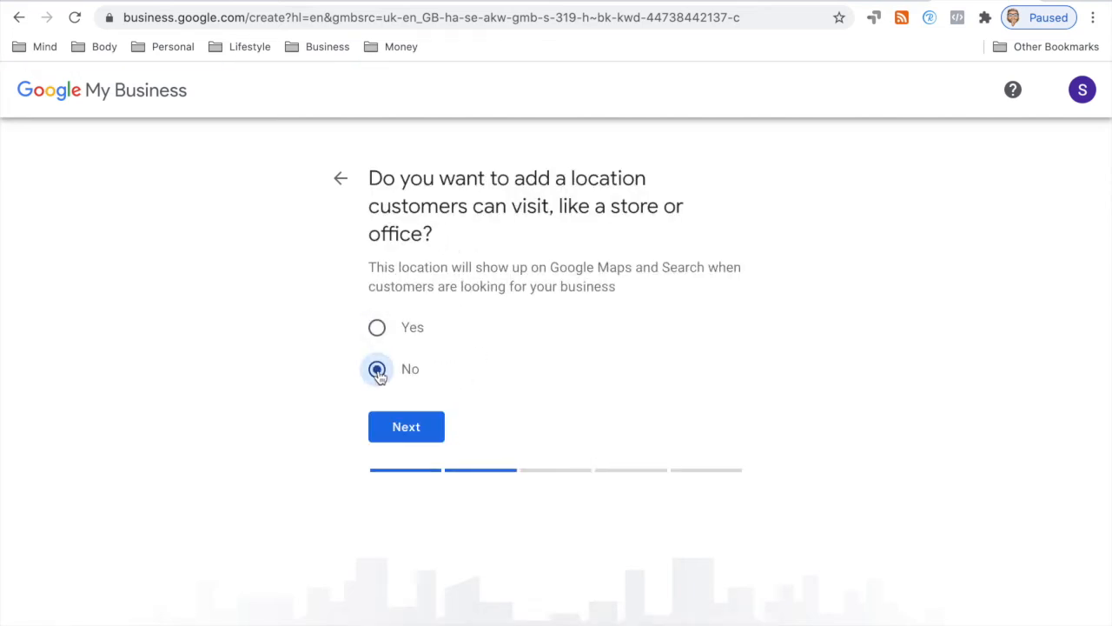
pyautogui.click(406, 435)
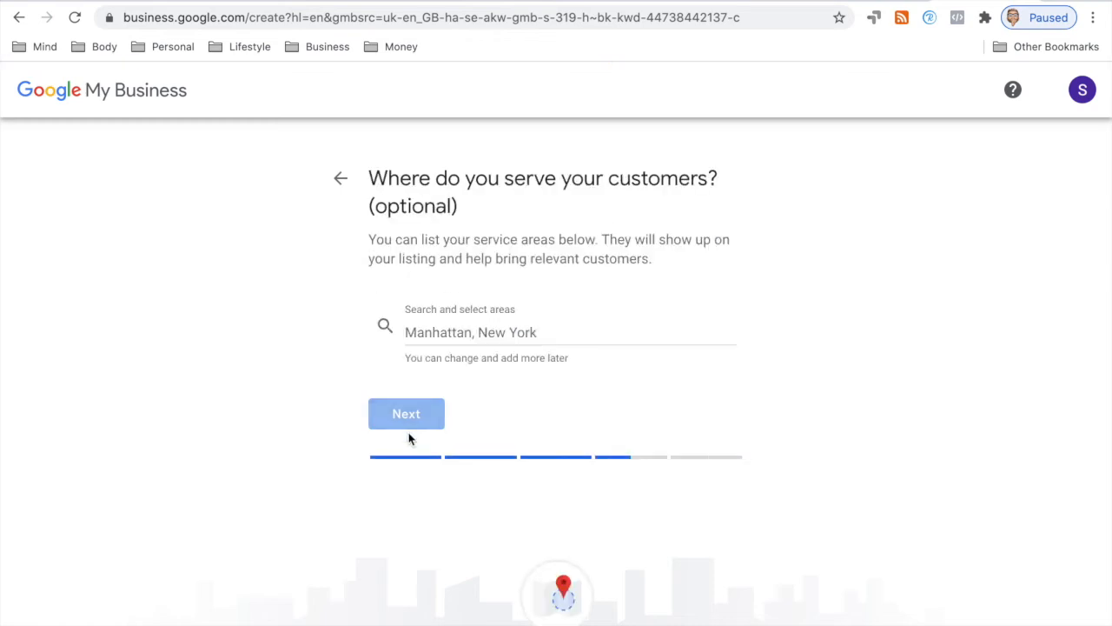
pyautogui.click(424, 341)
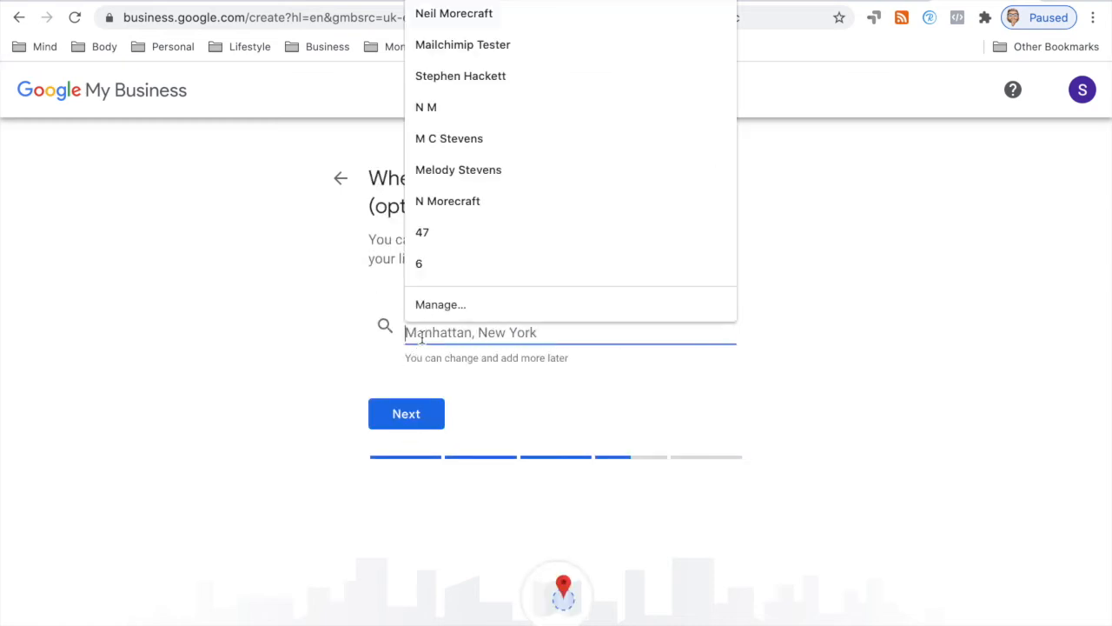
pyautogui.write('United')
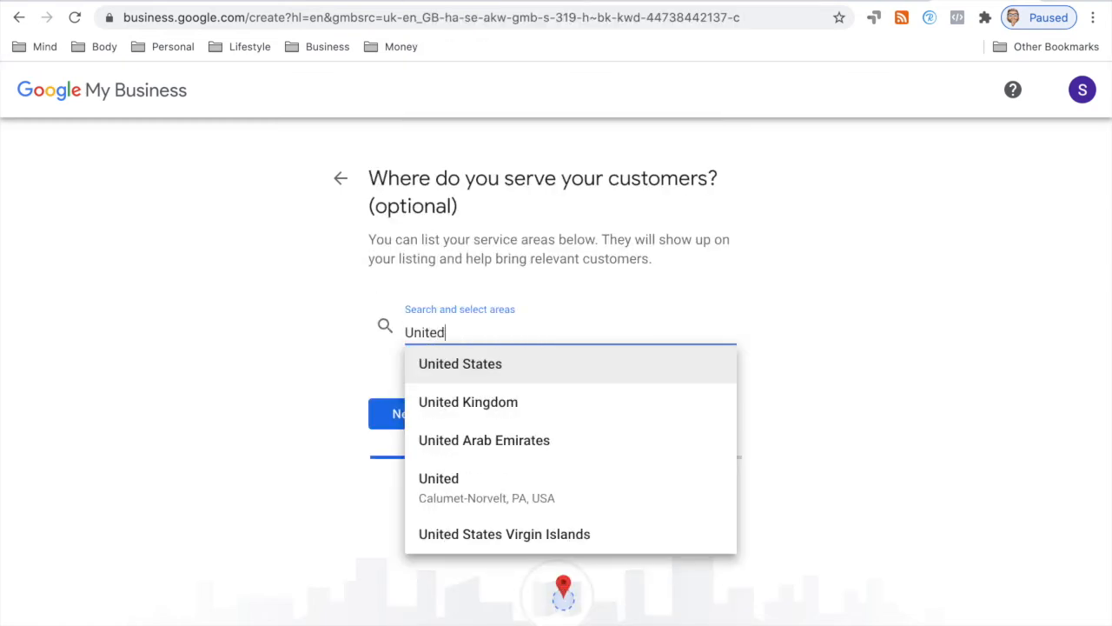
pyautogui.click(435, 392)
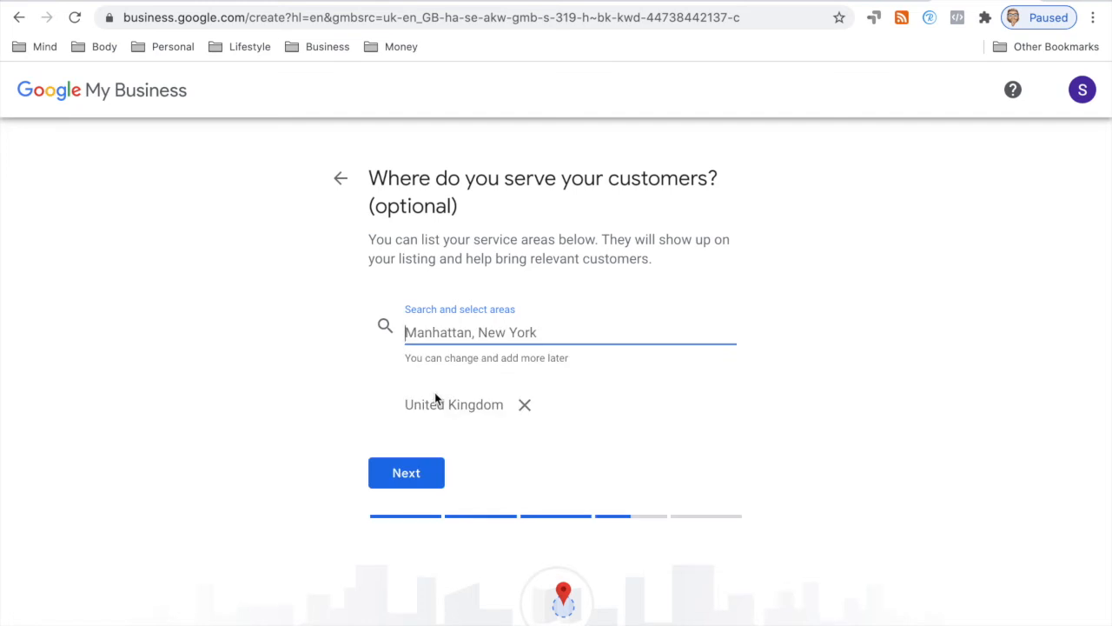
pyautogui.click(406, 476)
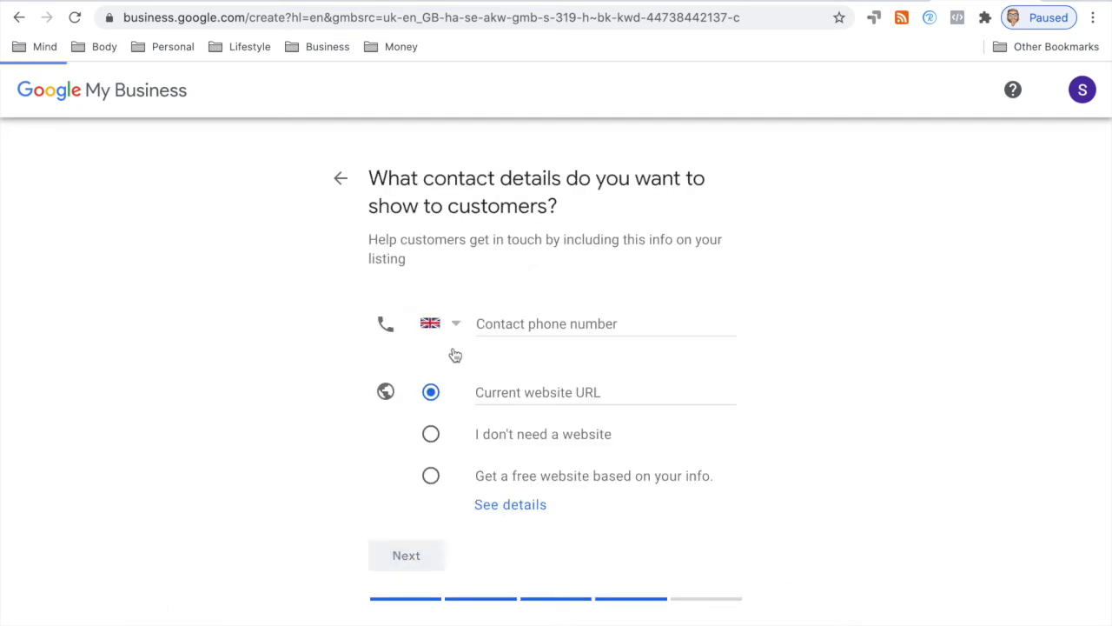
pyautogui.click(513, 319)
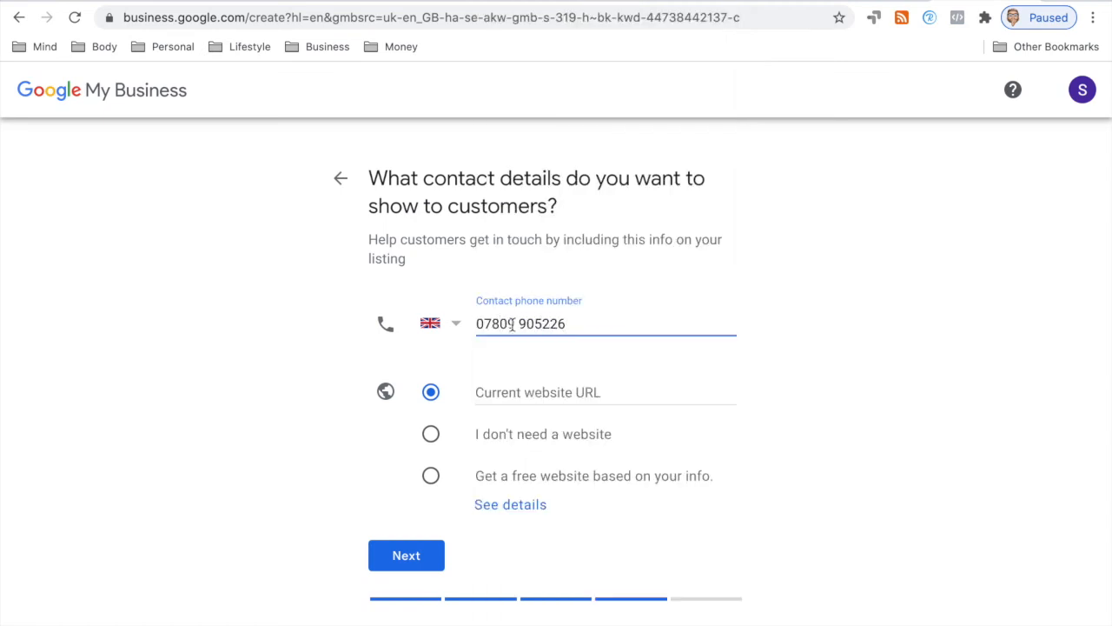
pyautogui.click(497, 387)
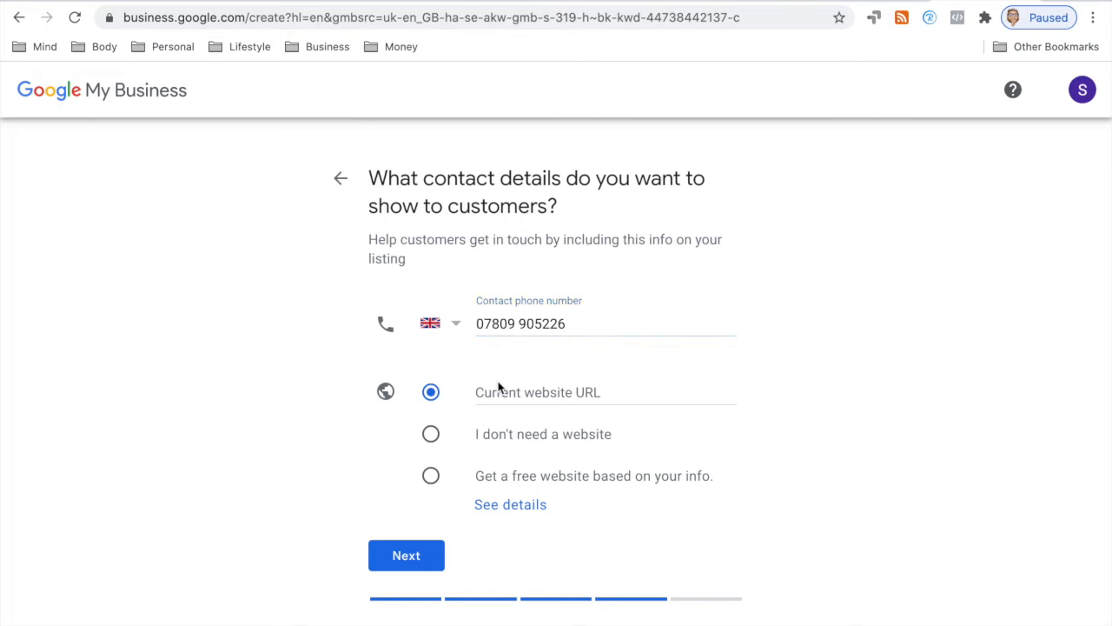
pyautogui.write('https://')
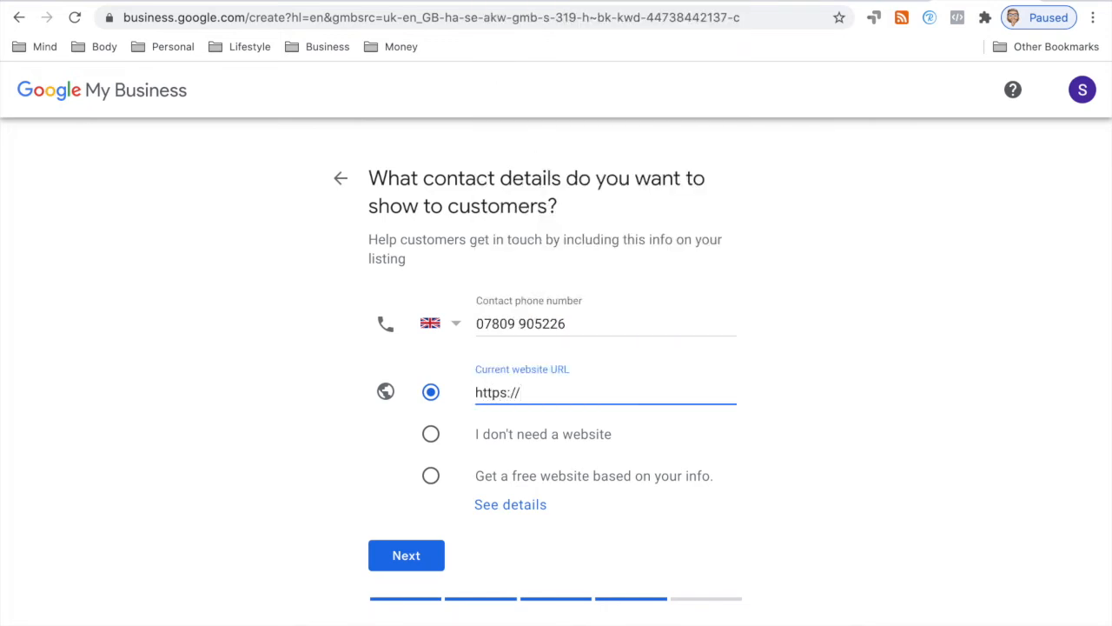
pyautogui.click(504, 394)
pyautogui.click(520, 392)
pyautogui.write('unifiedcommunications.technology')
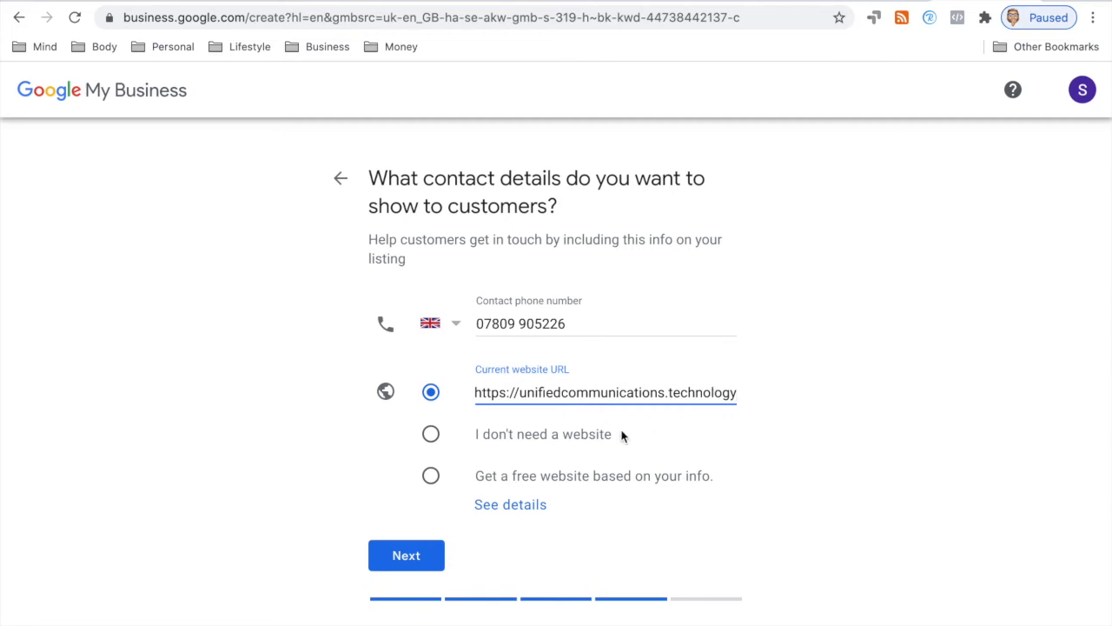
pyautogui.click(422, 559)
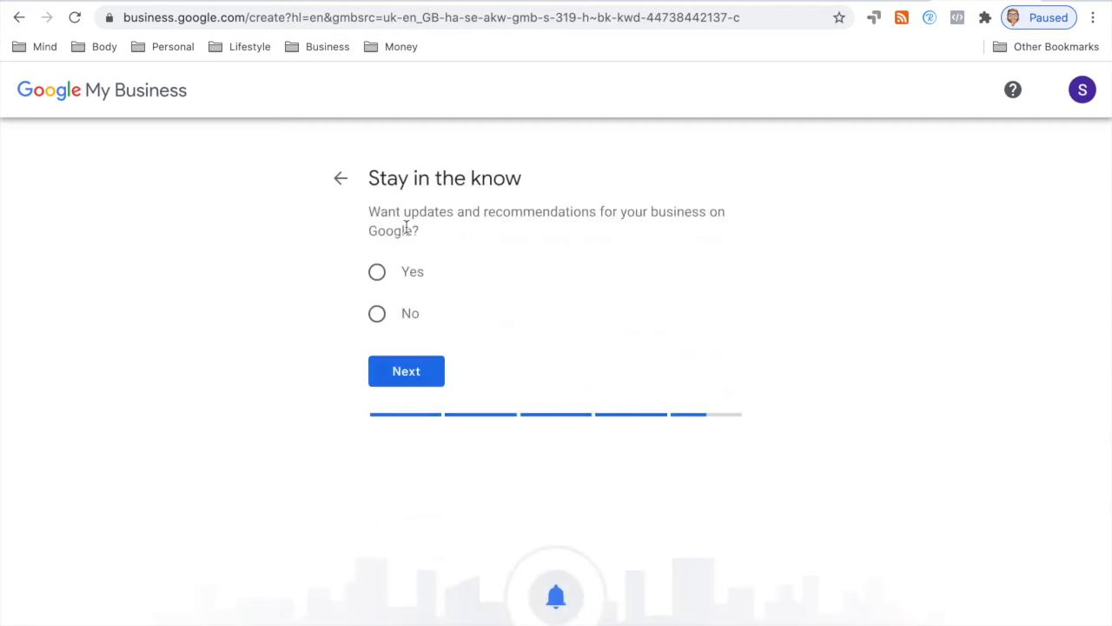
# Step: Opt in to updates and finish creating the 186Kloud listing
pyautogui.click(378, 273)
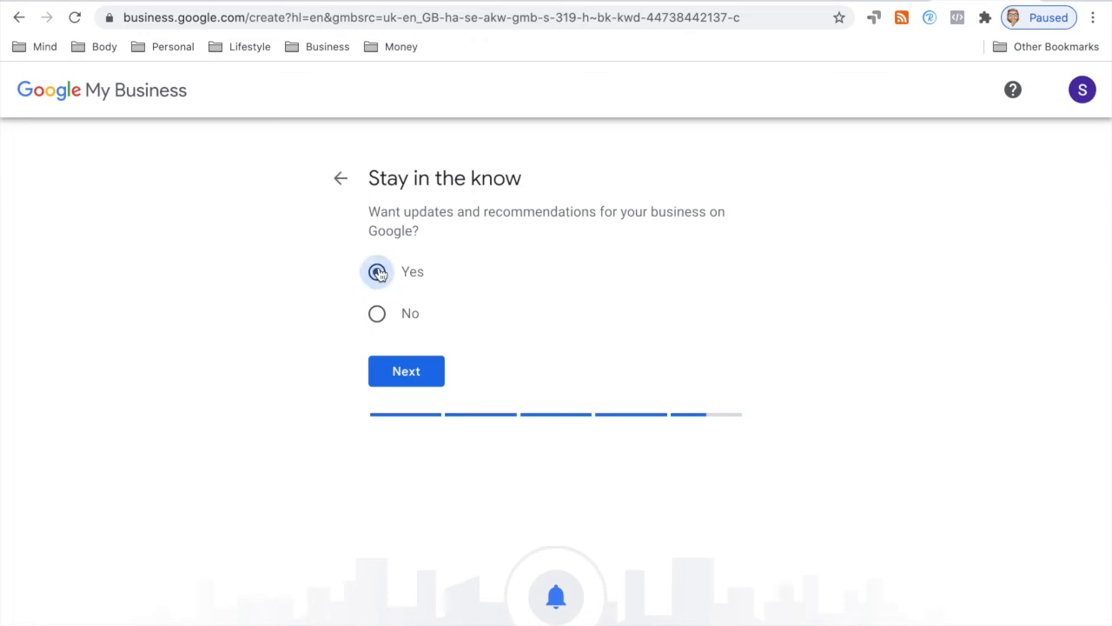
pyautogui.click(429, 365)
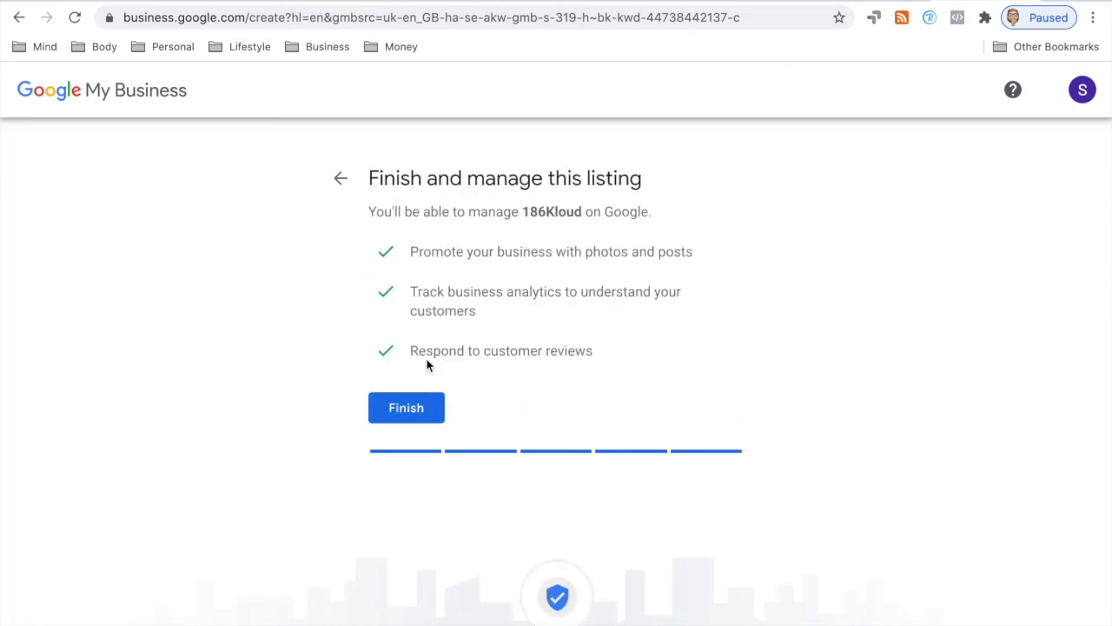
pyautogui.click(406, 405)
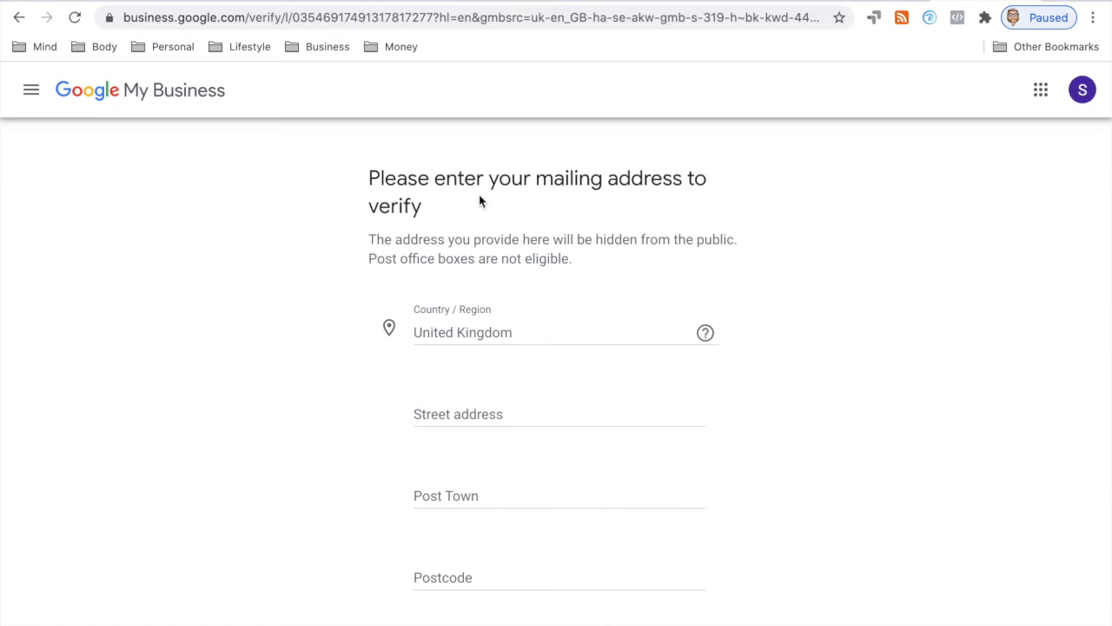
# Step: Autofill the saved mailing address and submit it for verification
pyautogui.click(454, 415)
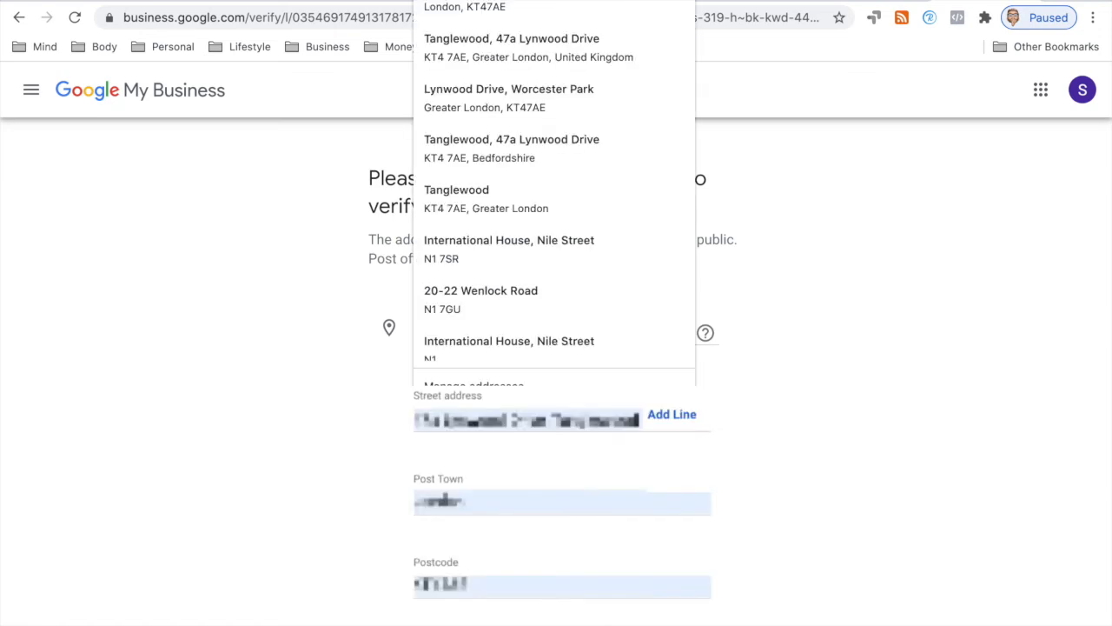
pyautogui.click(471, 8)
pyautogui.scroll(-1, 438, 354)
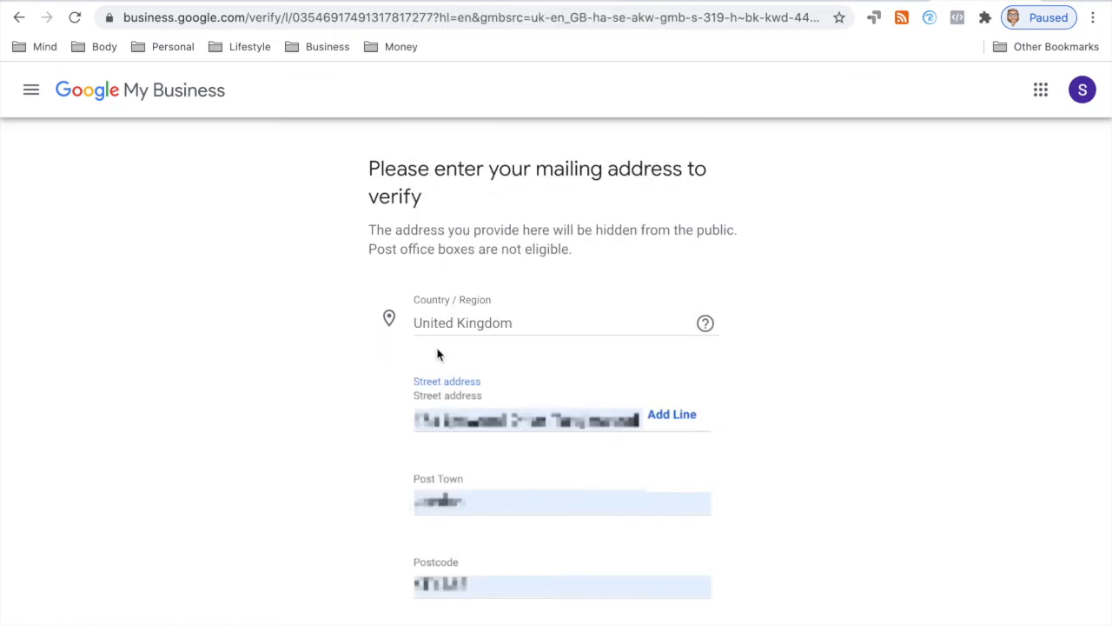
pyautogui.scroll(-5, 438, 355)
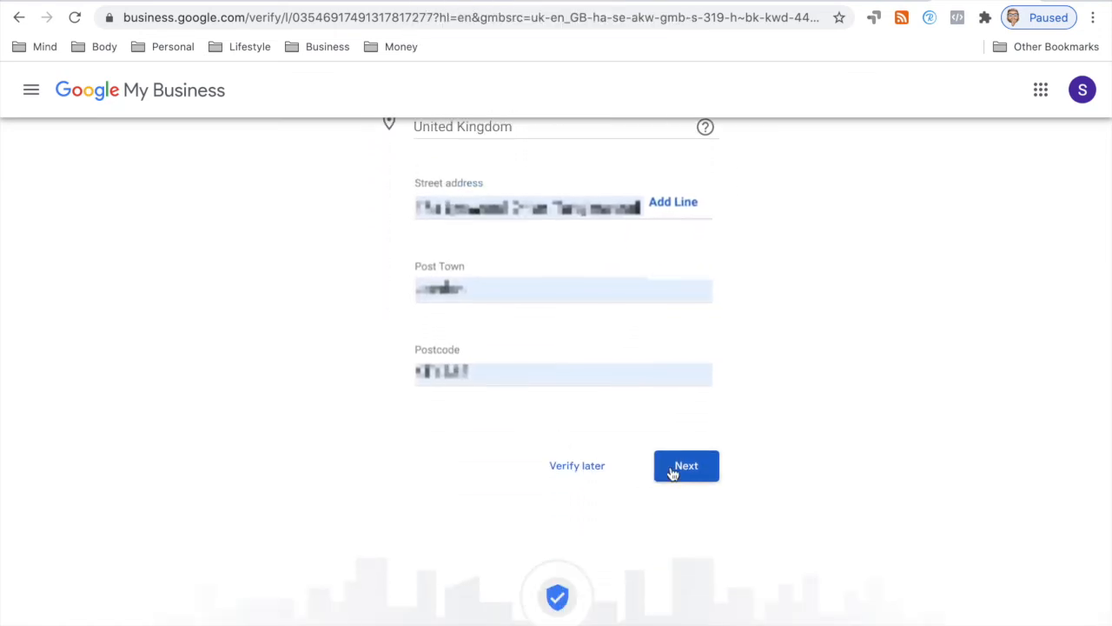
pyautogui.click(686, 467)
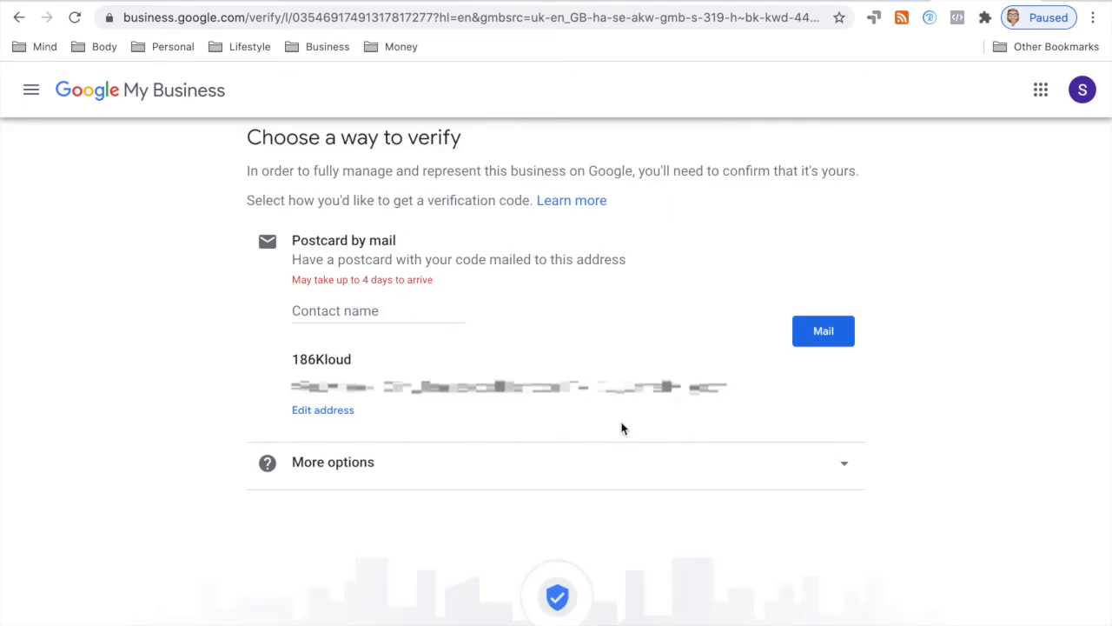
# Step: Enter the postcard contact's name and request the verification postcard by mail
pyautogui.click(389, 311)
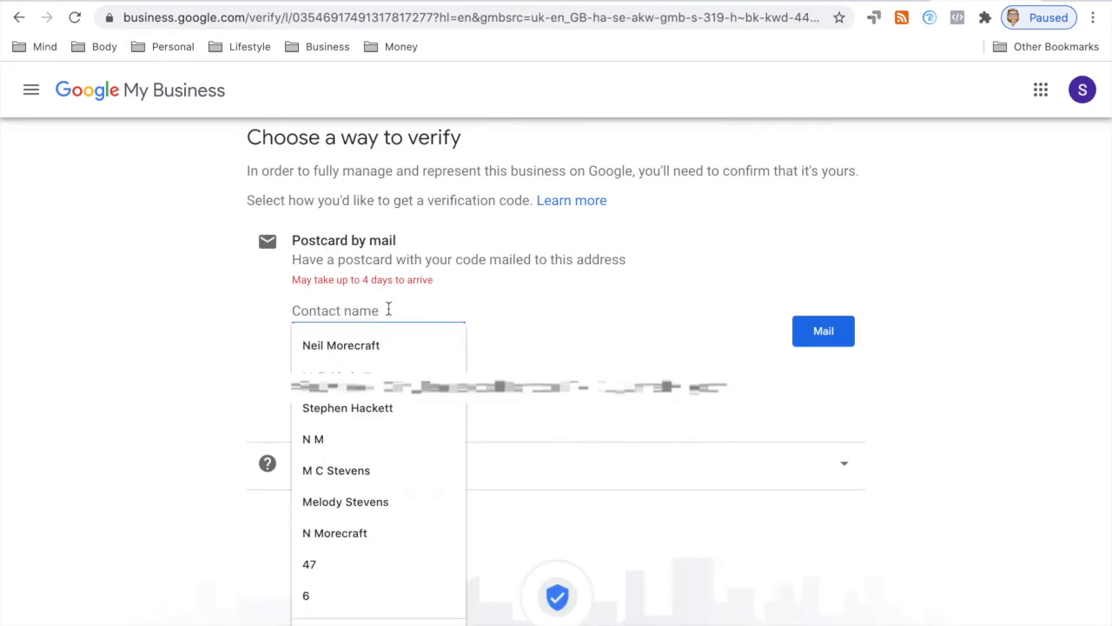
pyautogui.click(270, 318)
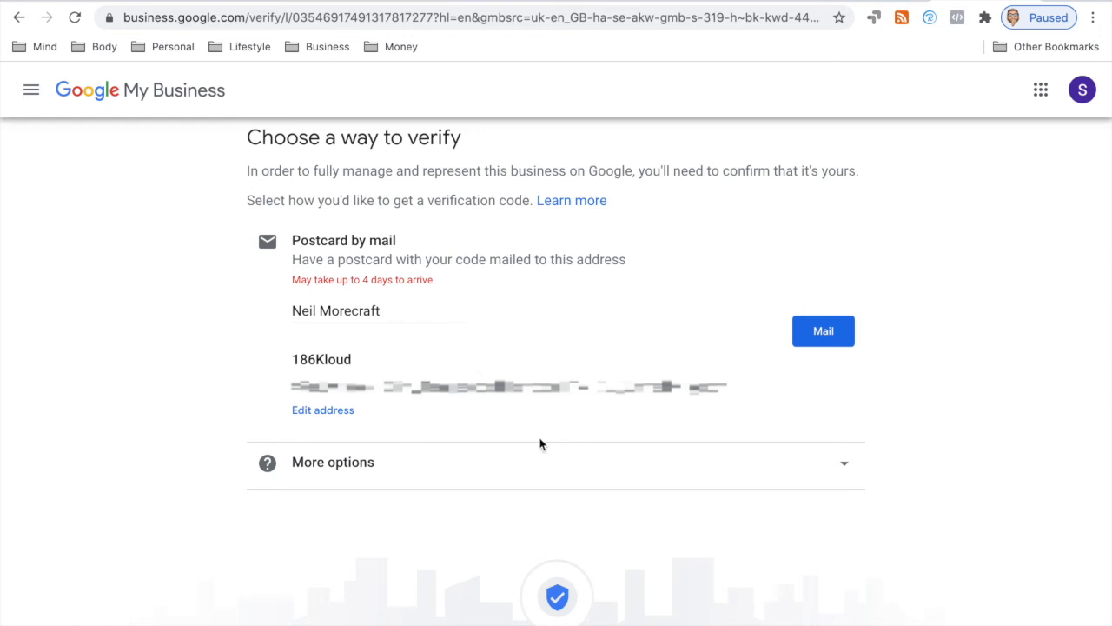
pyautogui.click(821, 338)
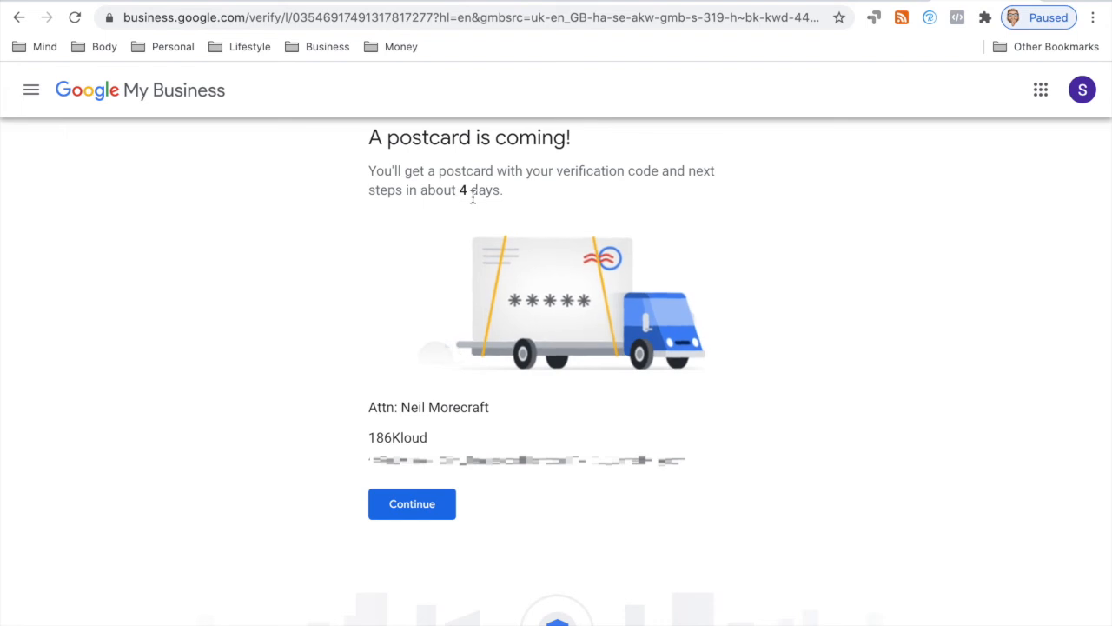
pyautogui.click(413, 509)
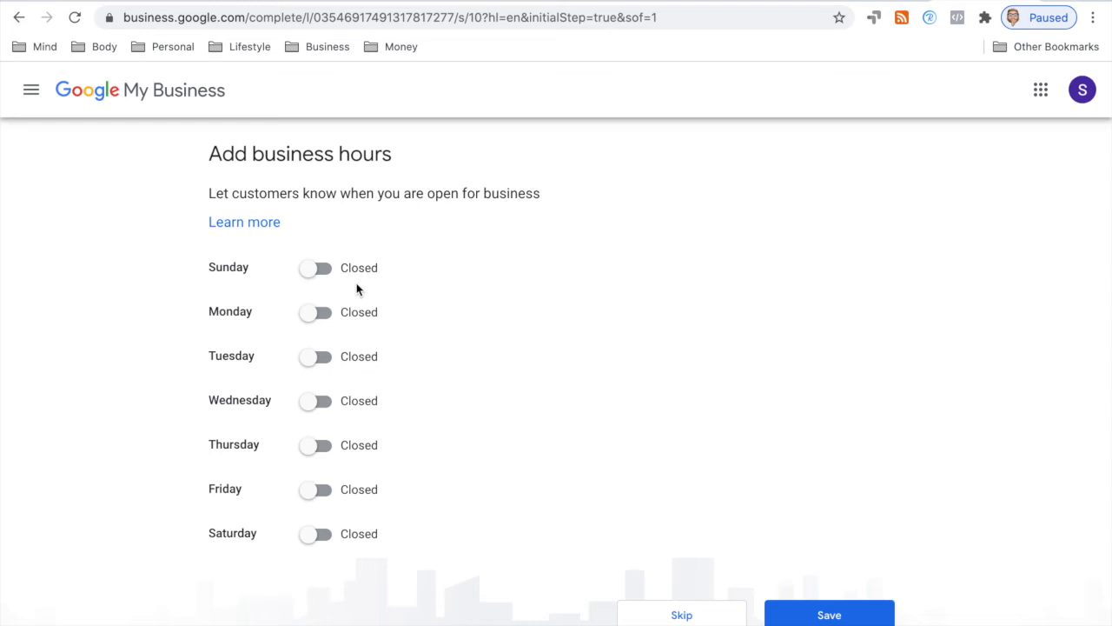
# Step: Mark the business open on every day from Sunday to Saturday
pyautogui.click(320, 269)
pyautogui.click(319, 315)
pyautogui.click(321, 359)
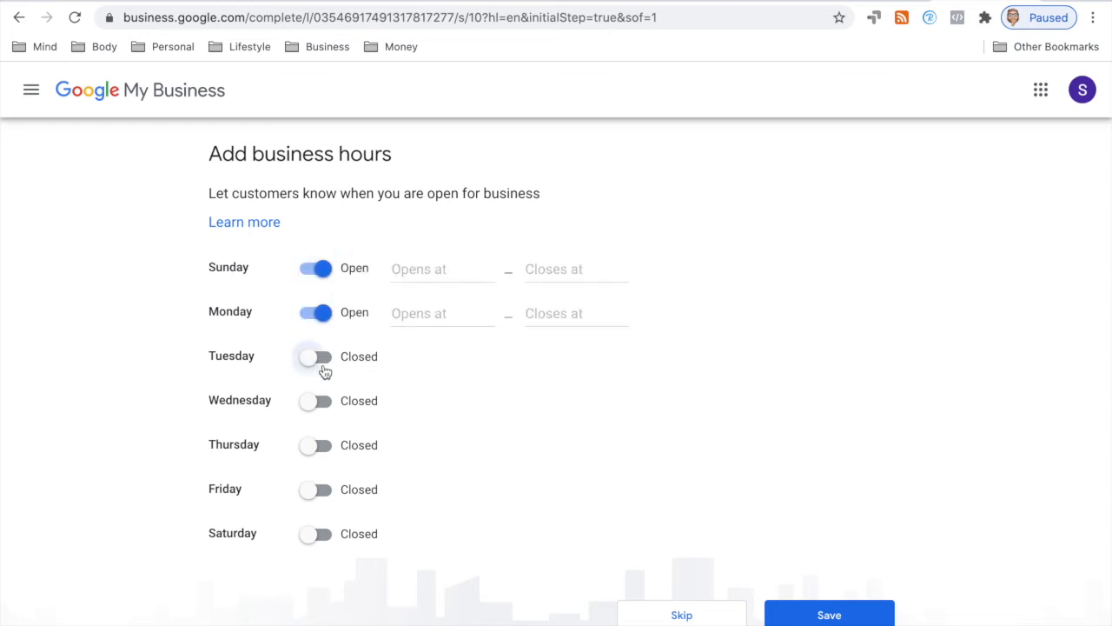
pyautogui.click(322, 404)
pyautogui.click(319, 446)
pyautogui.click(319, 490)
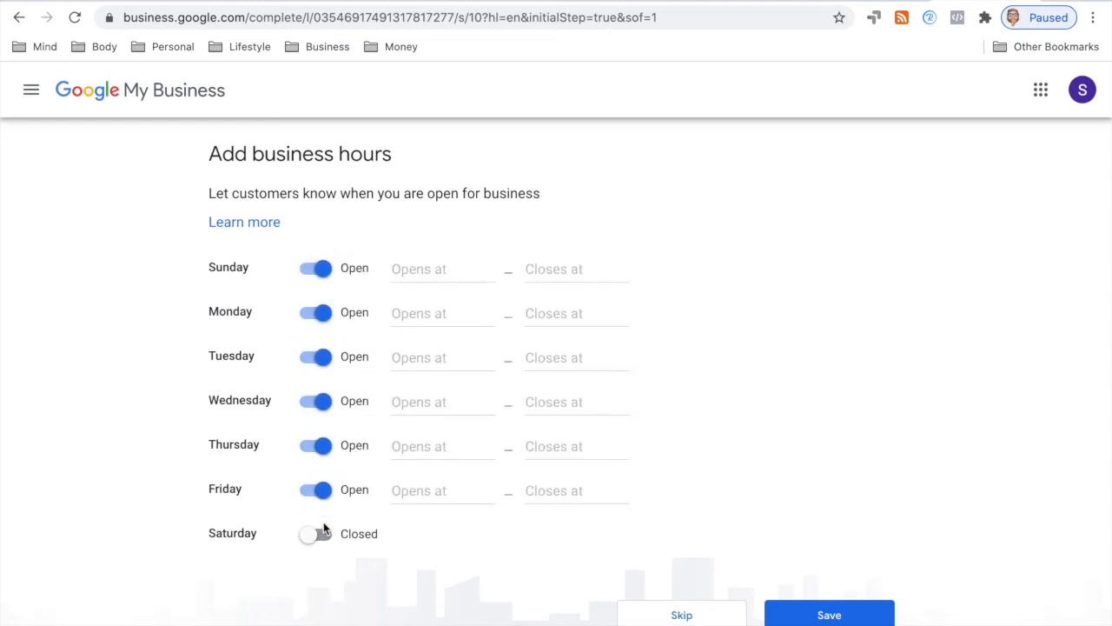
pyautogui.click(319, 534)
pyautogui.click(799, 612)
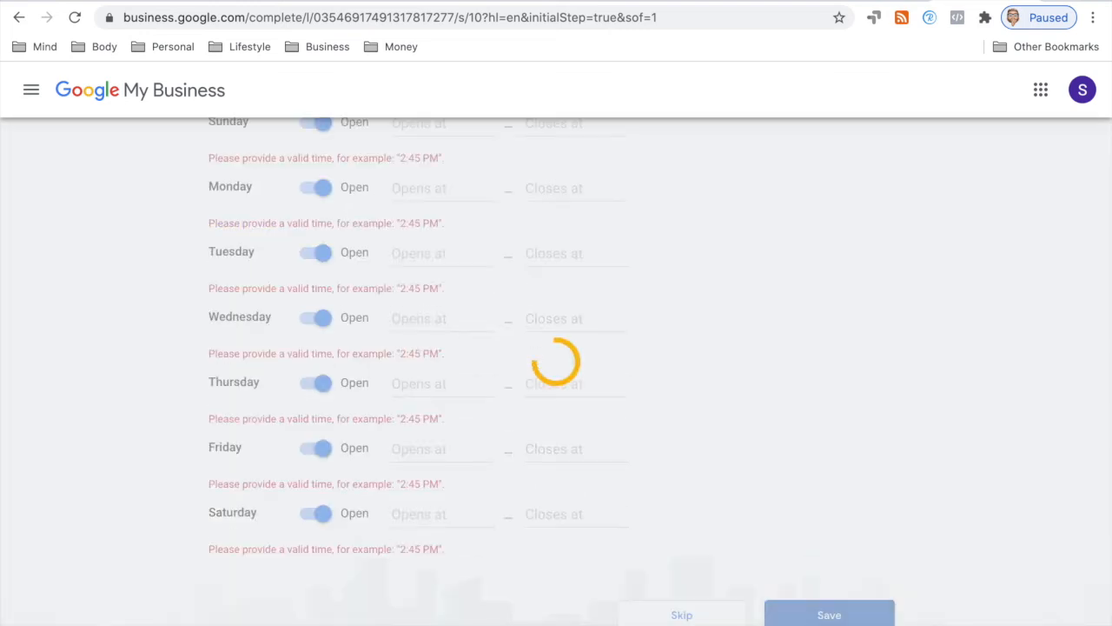
pyautogui.scroll(1, 449, 412)
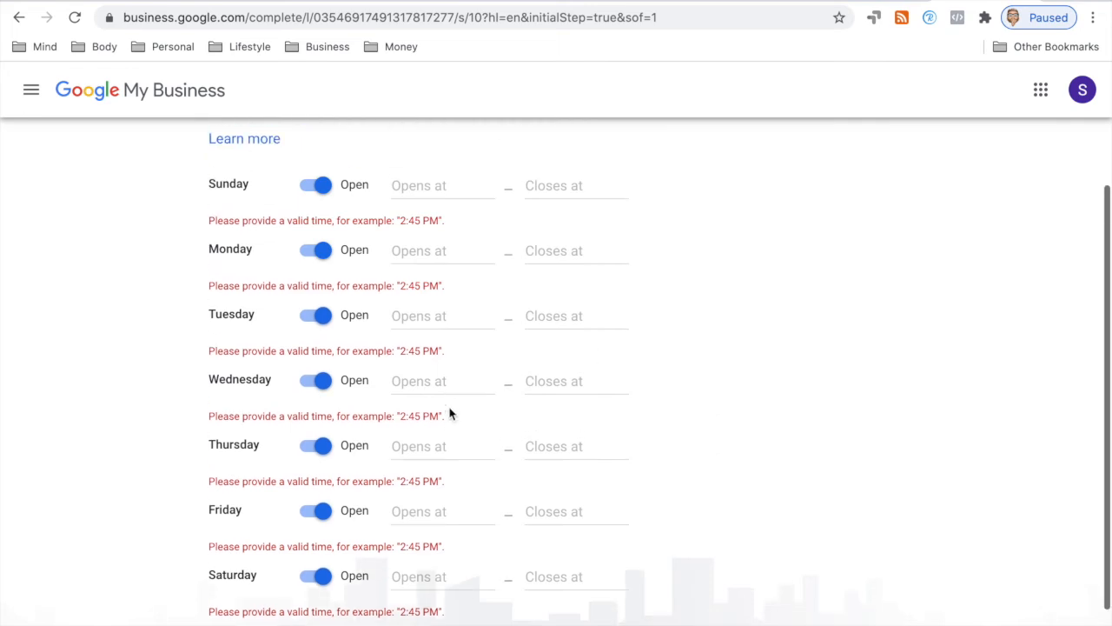
# Step: Set each day's hours to Open 24 hours and save the business hours
pyautogui.click(423, 186)
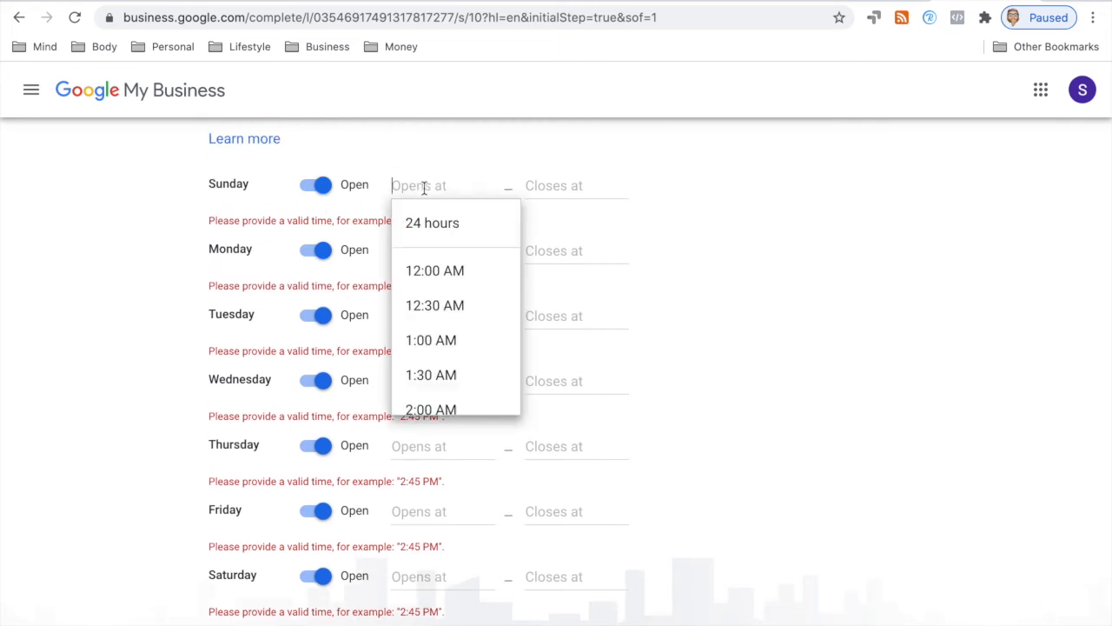
pyautogui.click(425, 229)
pyautogui.click(427, 250)
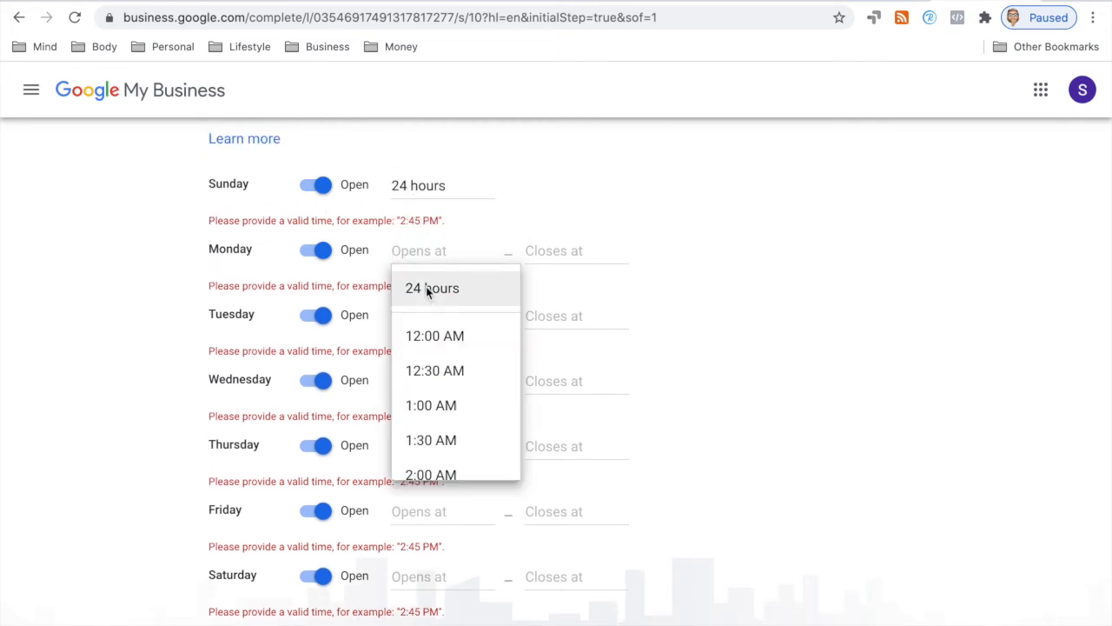
pyautogui.click(426, 287)
pyautogui.click(427, 316)
pyautogui.click(434, 353)
pyautogui.click(440, 381)
pyautogui.click(434, 418)
pyautogui.click(430, 443)
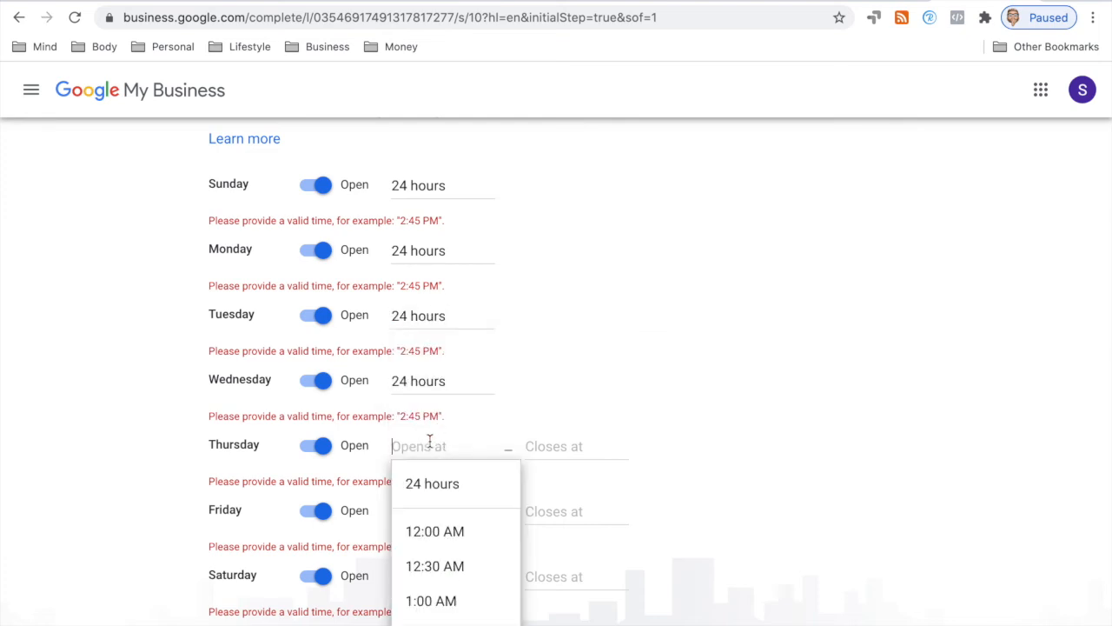
pyautogui.click(431, 487)
pyautogui.click(426, 506)
pyautogui.click(435, 545)
pyautogui.click(424, 582)
pyautogui.click(424, 608)
pyautogui.scroll(-2, 508, 514)
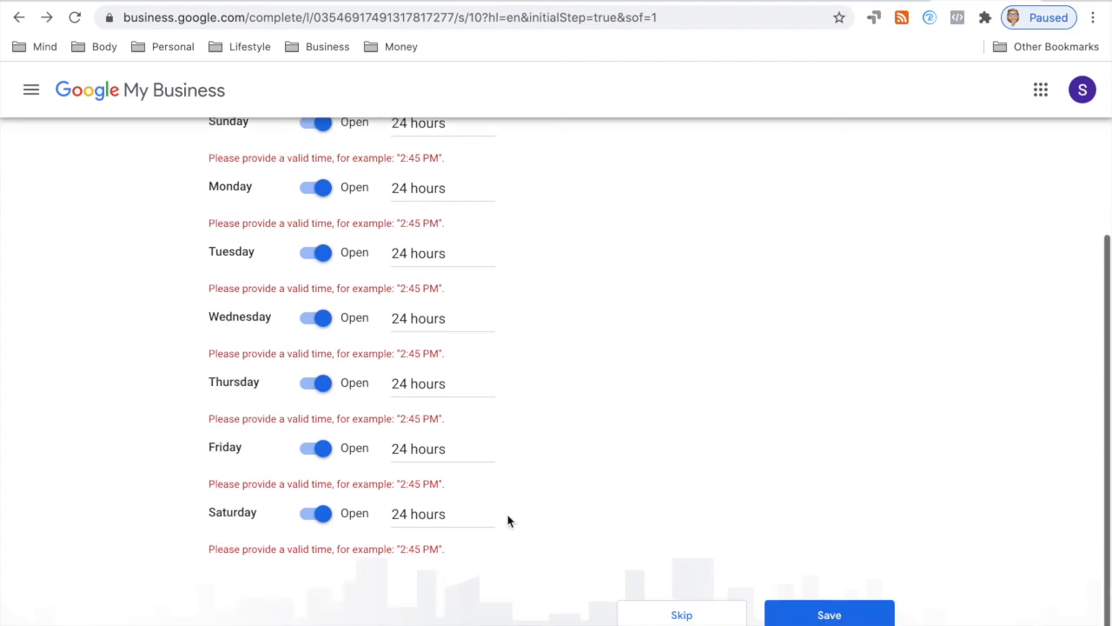
pyautogui.click(830, 613)
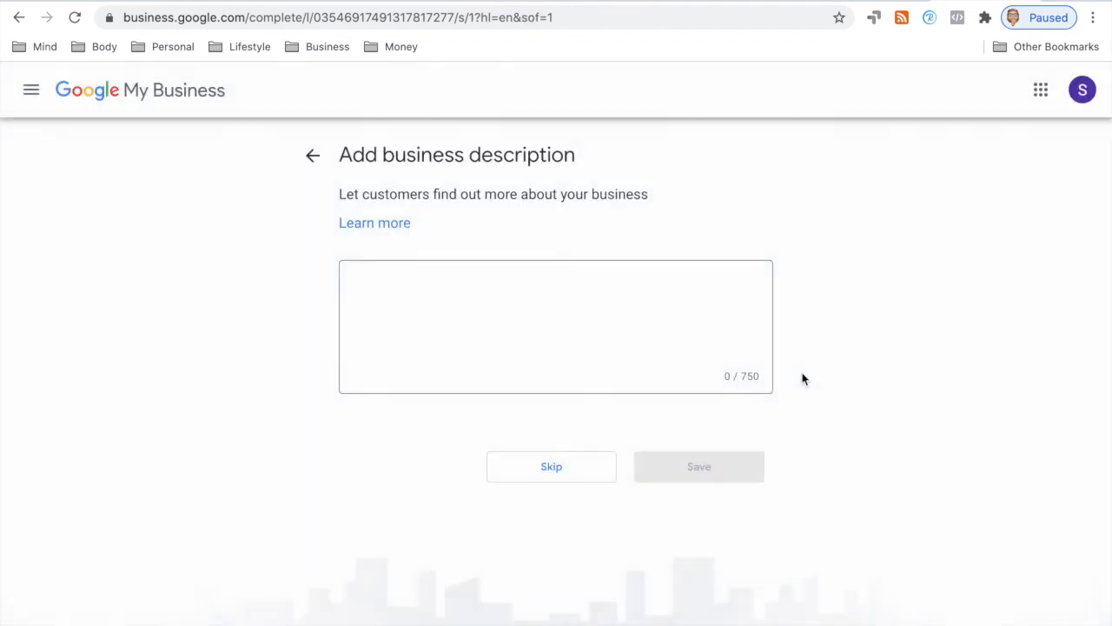
# Step: Look over the 186kloud.com homepage intro text for the business description
pyautogui.click(559, 308)
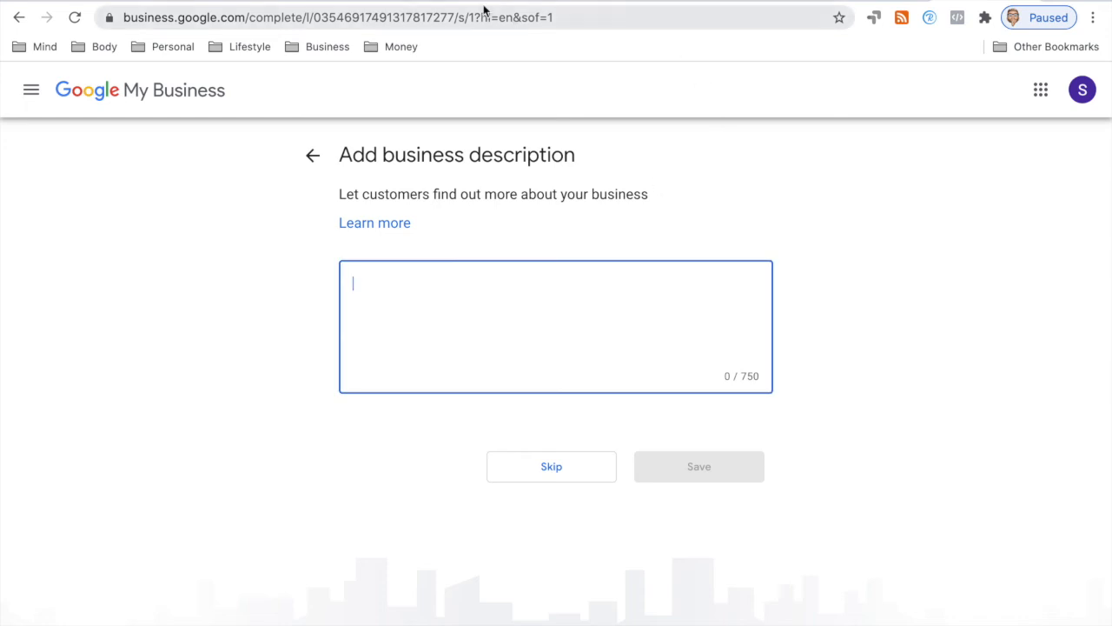
pyautogui.click(678, 2)
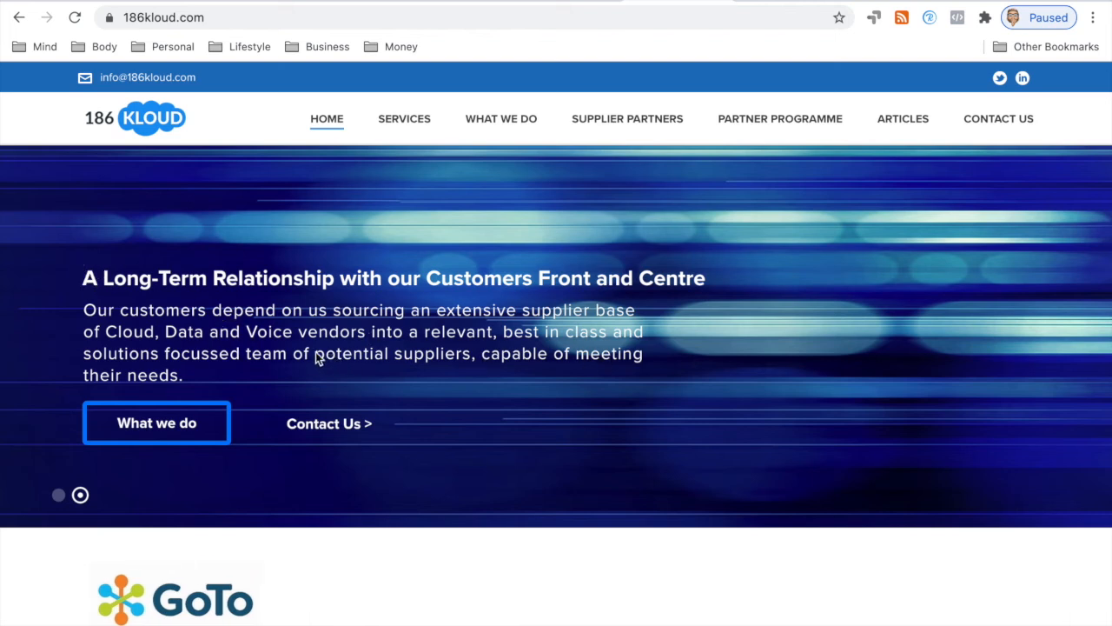
pyautogui.rightClick(214, 361)
pyautogui.click(219, 312)
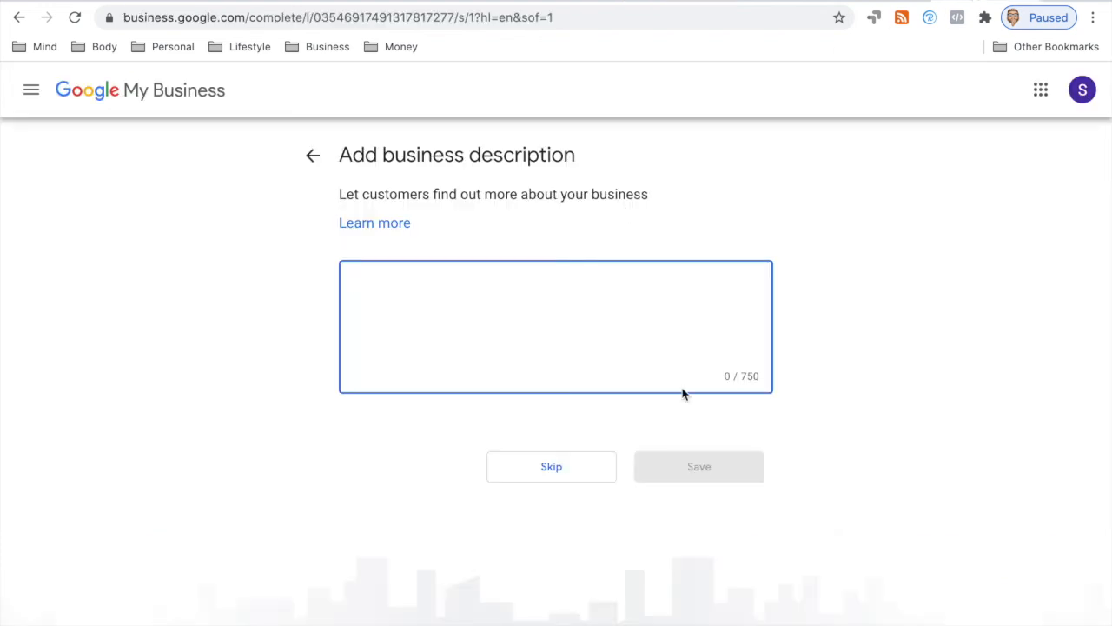
# Step: Skip the description and photos steps and continue to the 186Kloud dashboard
pyautogui.click(581, 468)
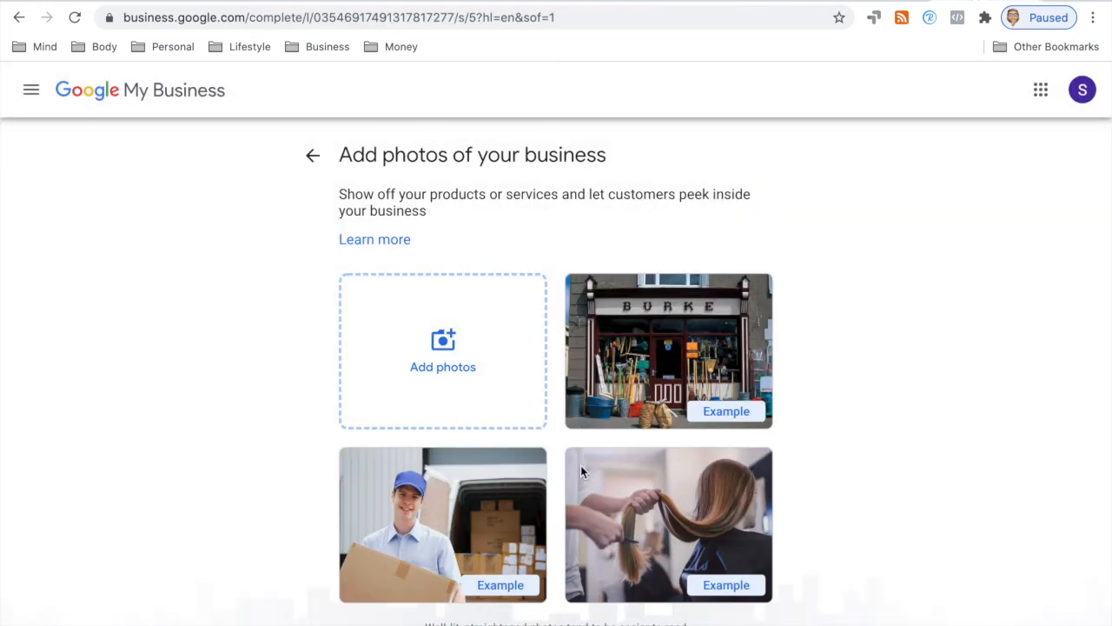
pyautogui.scroll(-1, 615, 333)
pyautogui.click(554, 614)
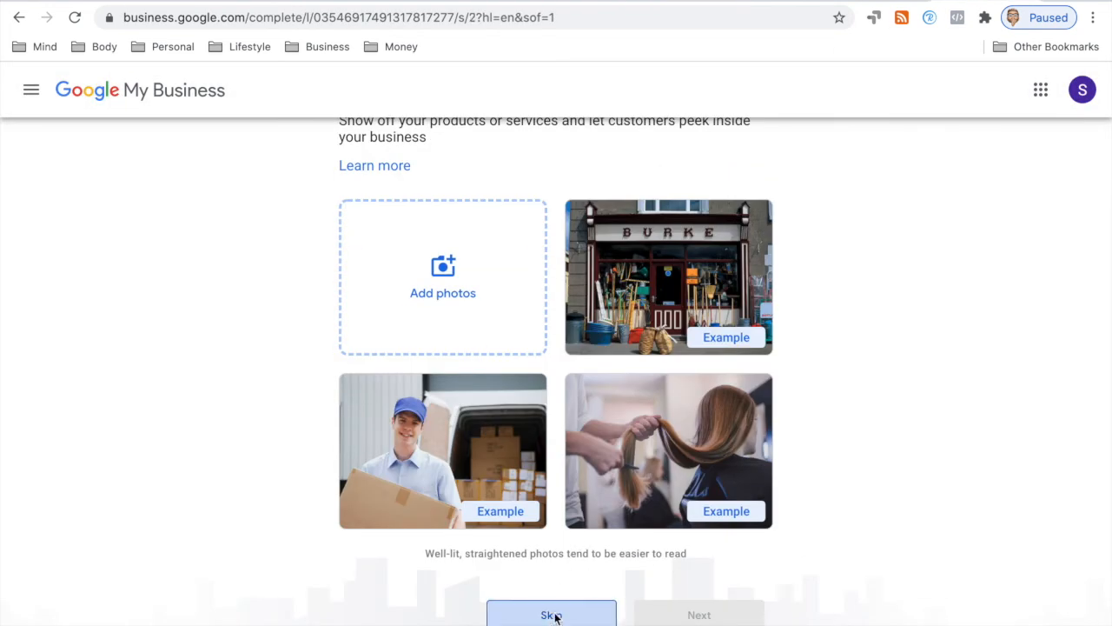
pyautogui.click(686, 387)
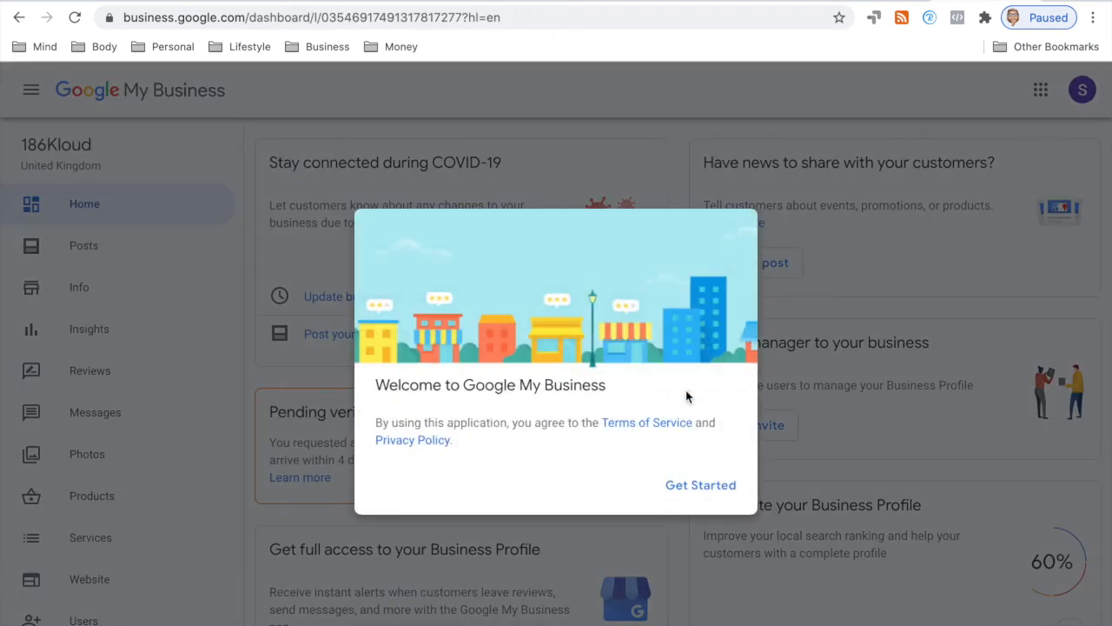
# Step: Dismiss the welcome message and browse the listing's Info and Photos pages
pyautogui.click(700, 485)
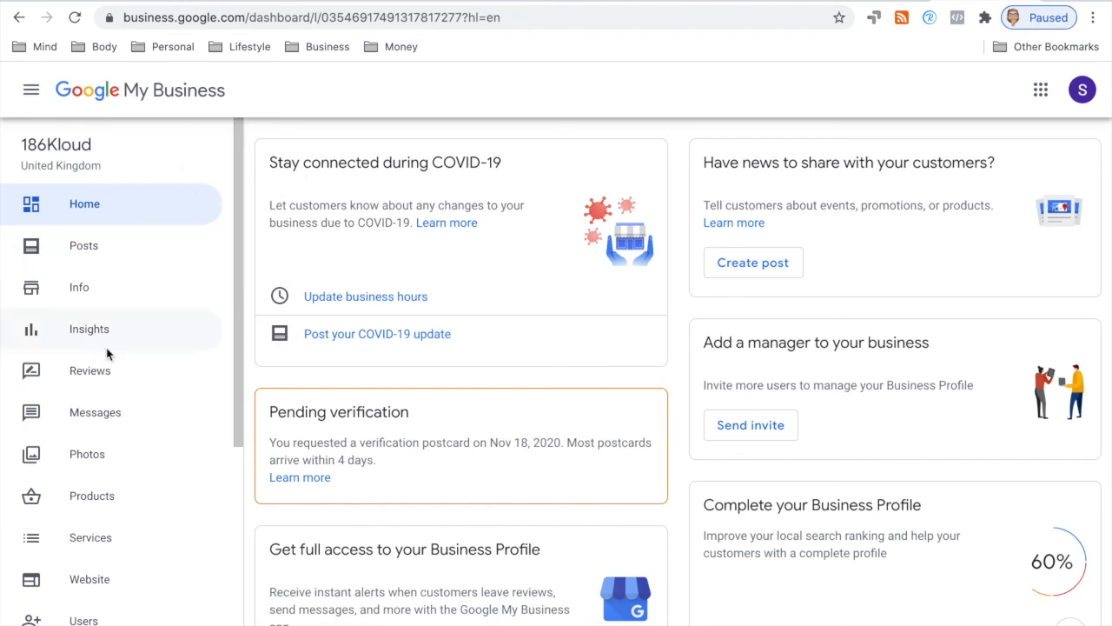
pyautogui.scroll(-1, 107, 353)
pyautogui.scroll(-1, 104, 358)
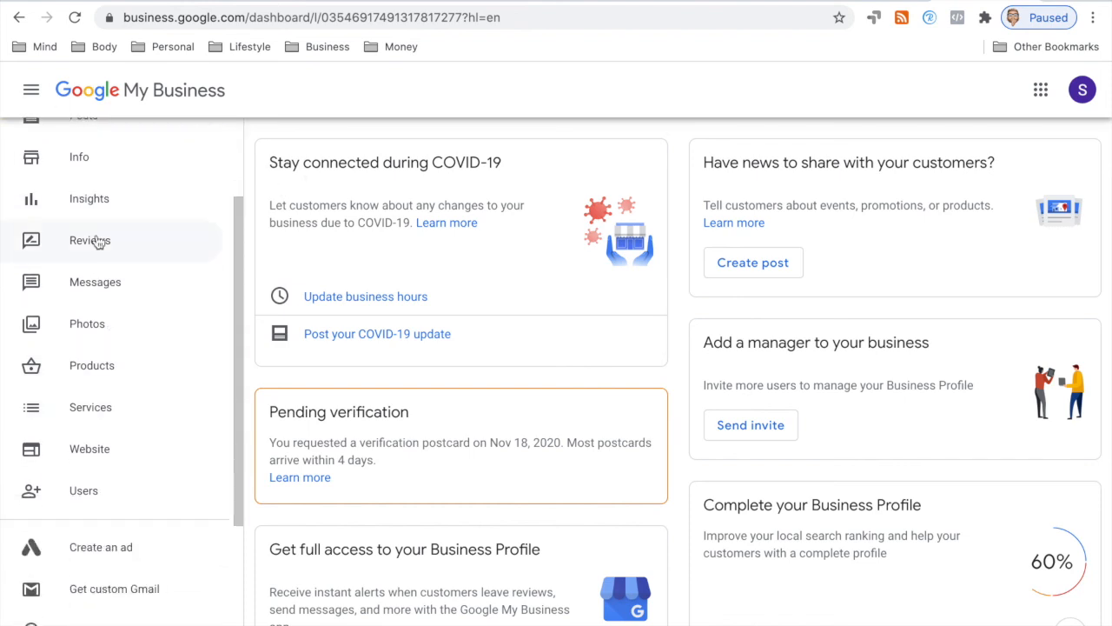
pyautogui.scroll(2, 99, 240)
pyautogui.click(83, 287)
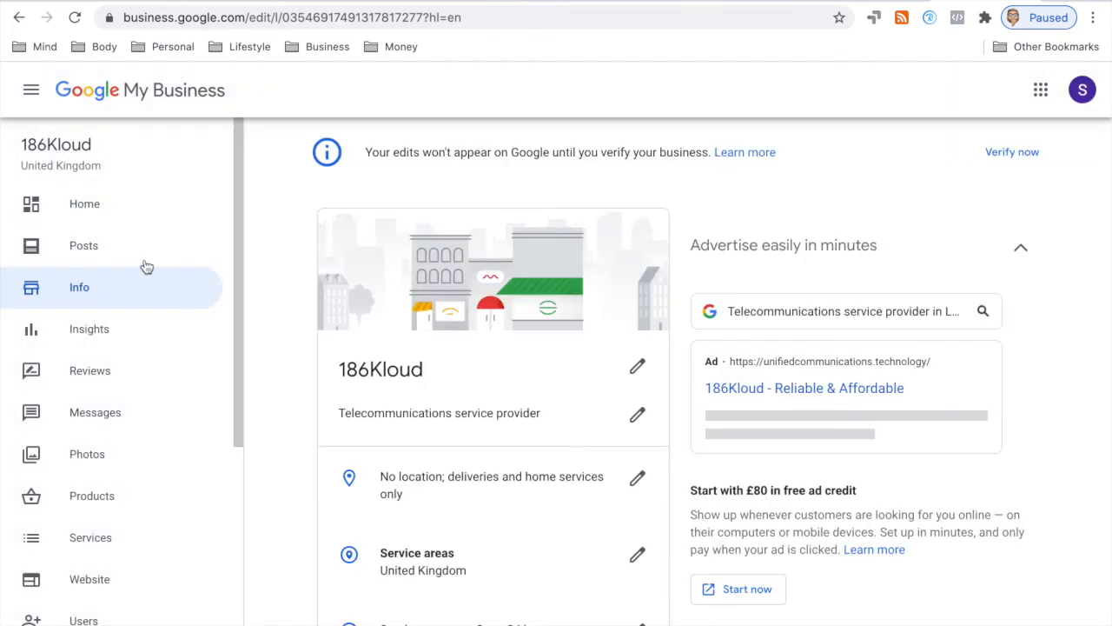
pyautogui.click(87, 454)
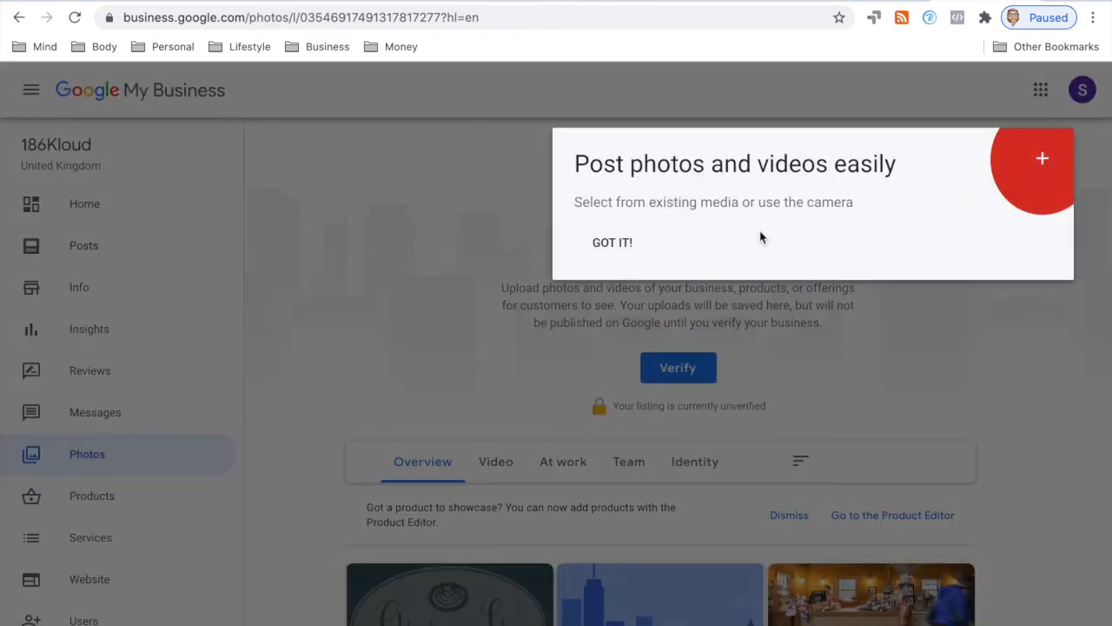
# Step: Close the Post photos and videos dialog without posting, then open a blank tab
pyautogui.click(1041, 159)
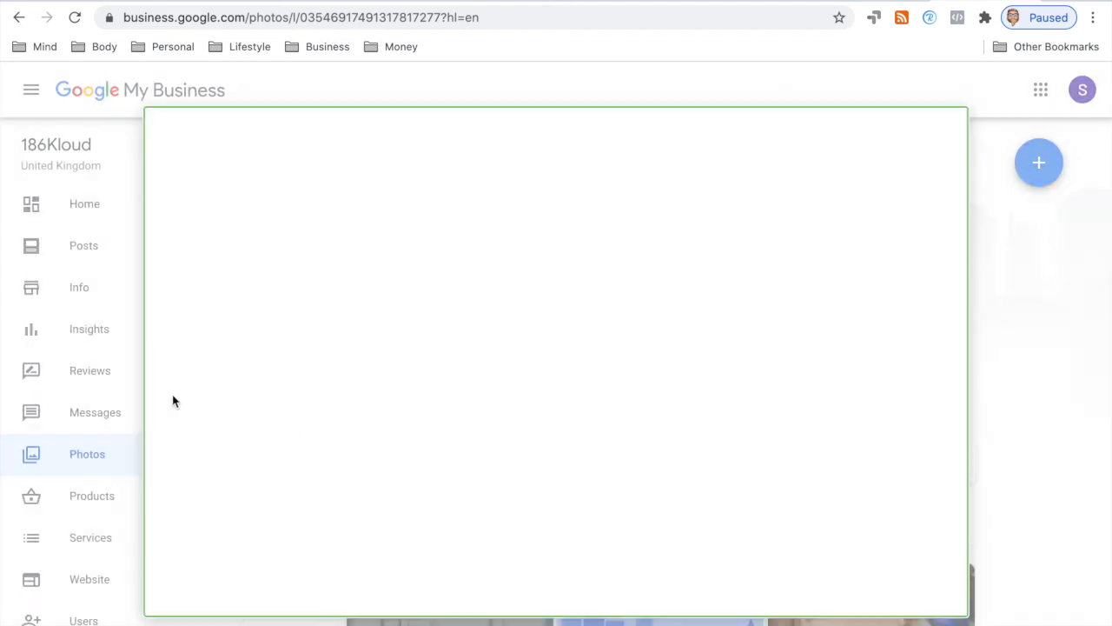
pyautogui.click(950, 132)
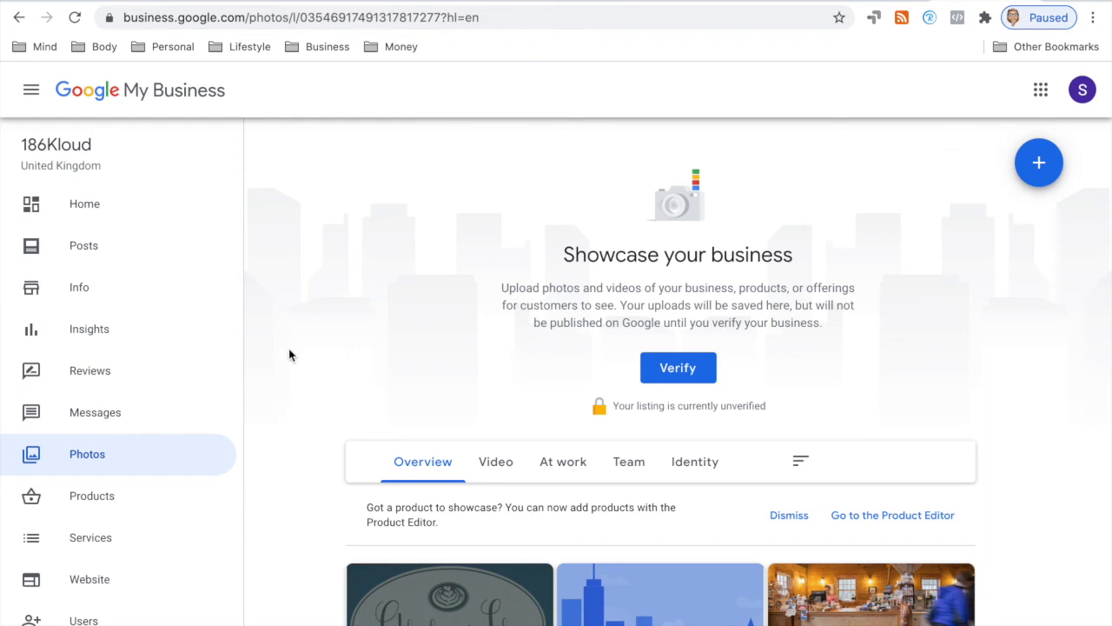
pyautogui.scroll(-1, 144, 404)
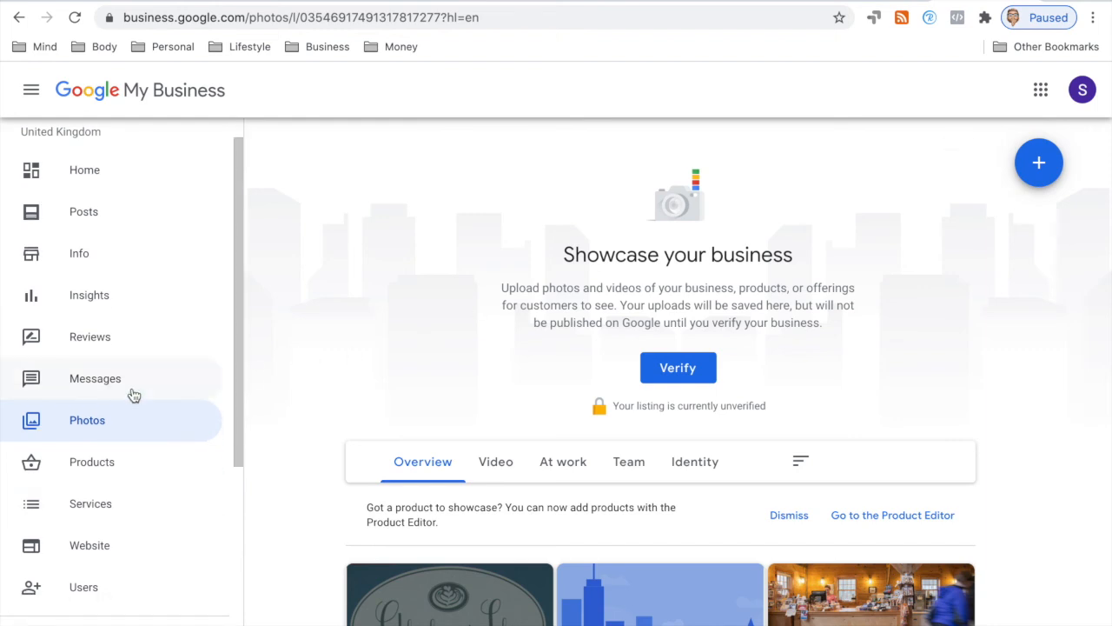
pyautogui.scroll(1, 132, 396)
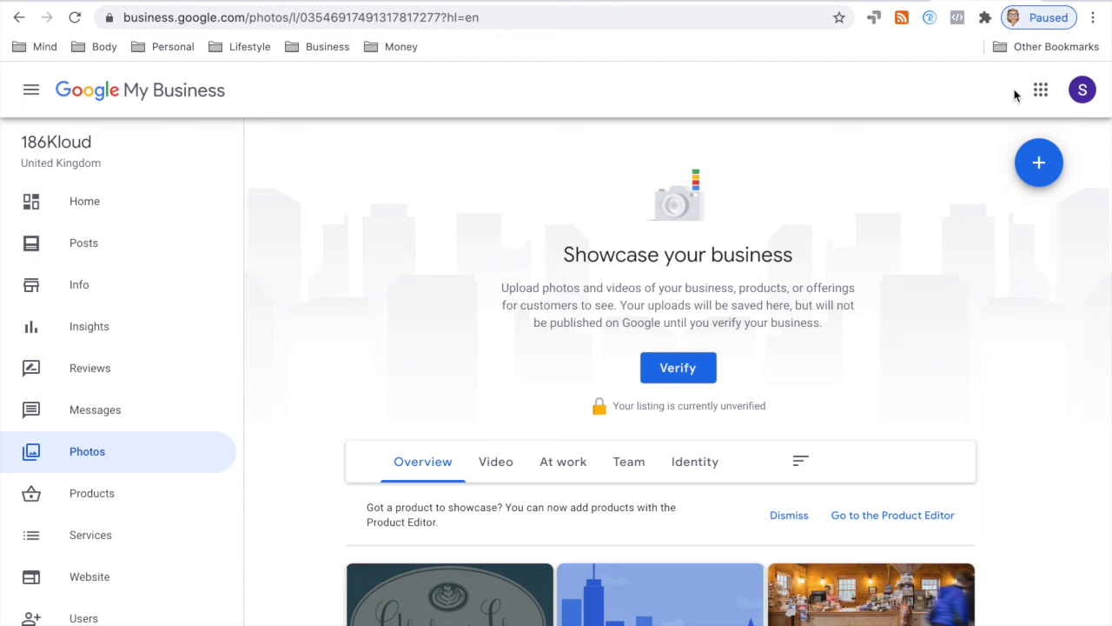
pyautogui.click(1057, 1)
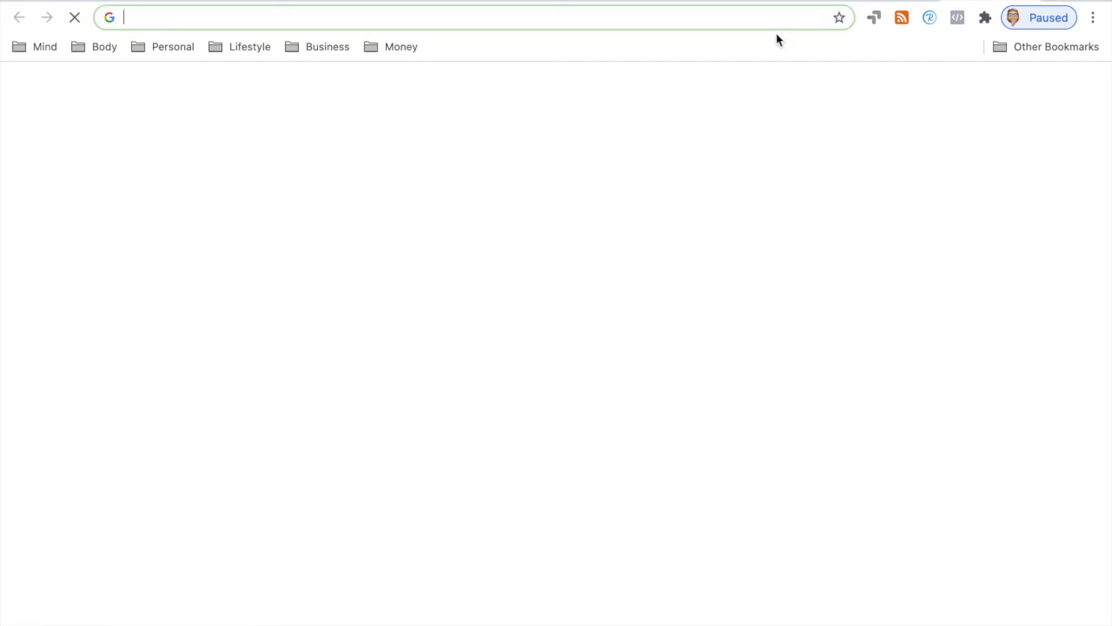
# Step: Search Google for 'search console' and start Google Search Console from its Tools page
pyautogui.click(551, 342)
pyautogui.write('sera')
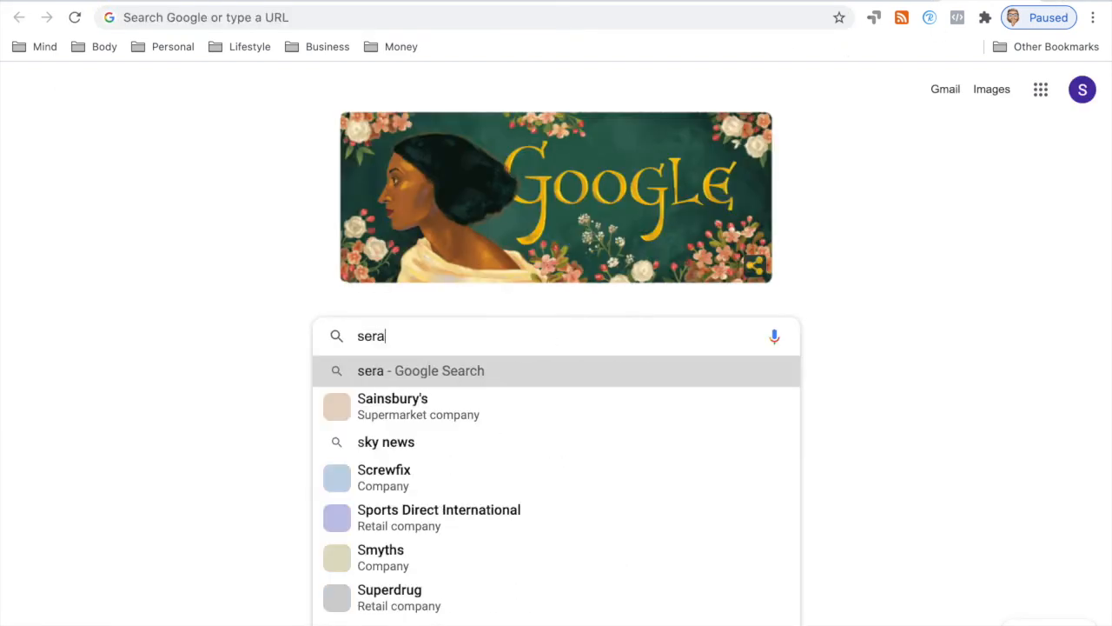
pyautogui.write('ch con')
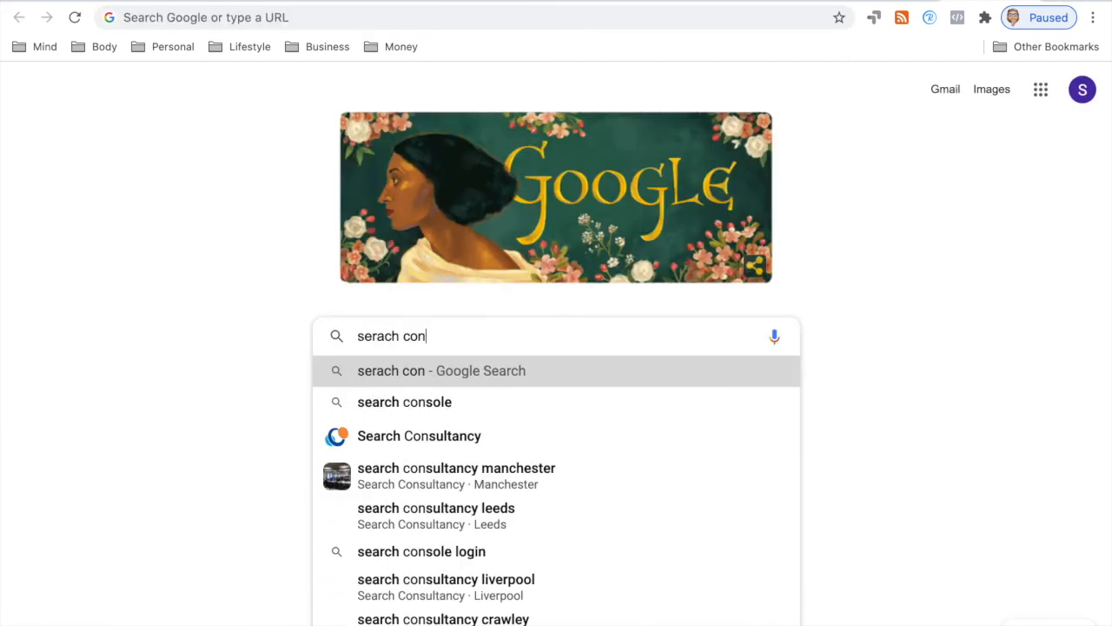
pyautogui.click(464, 408)
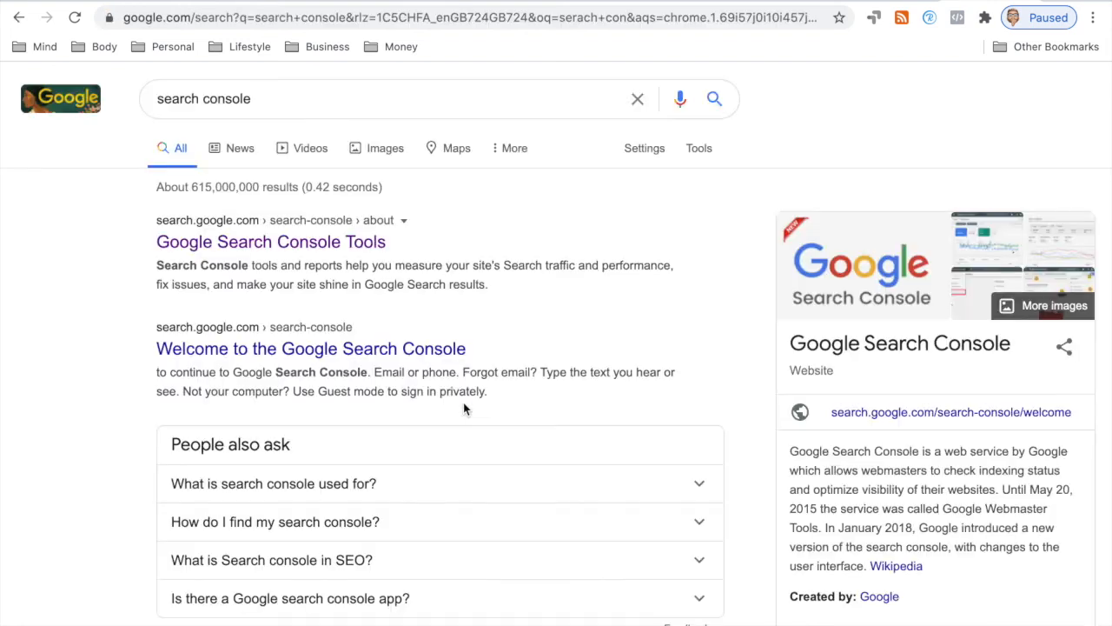
pyautogui.click(329, 247)
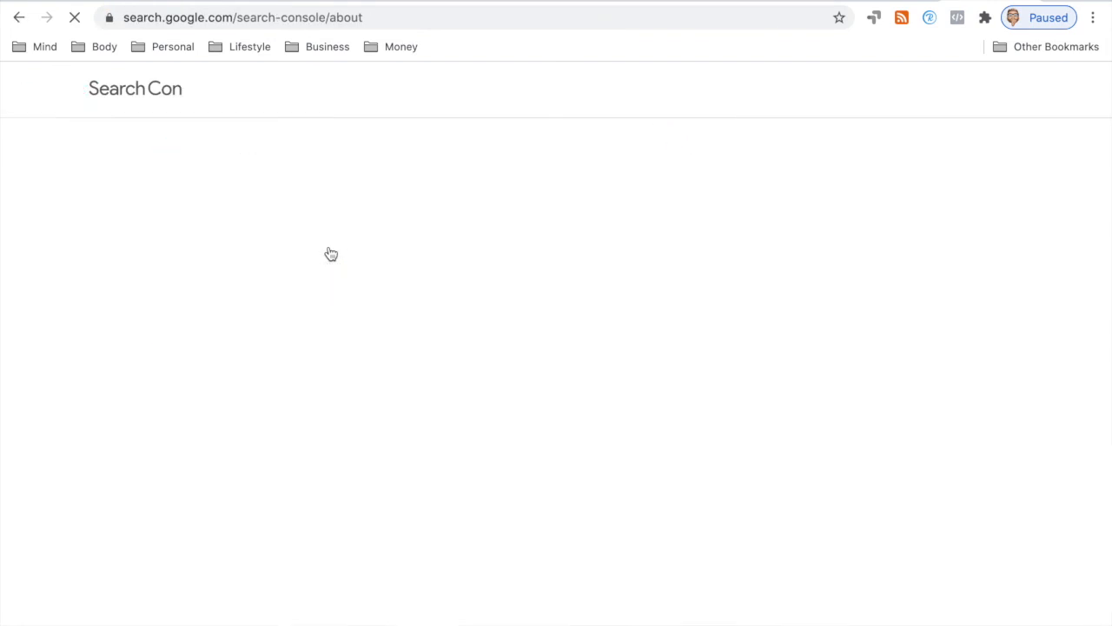
pyautogui.click(207, 447)
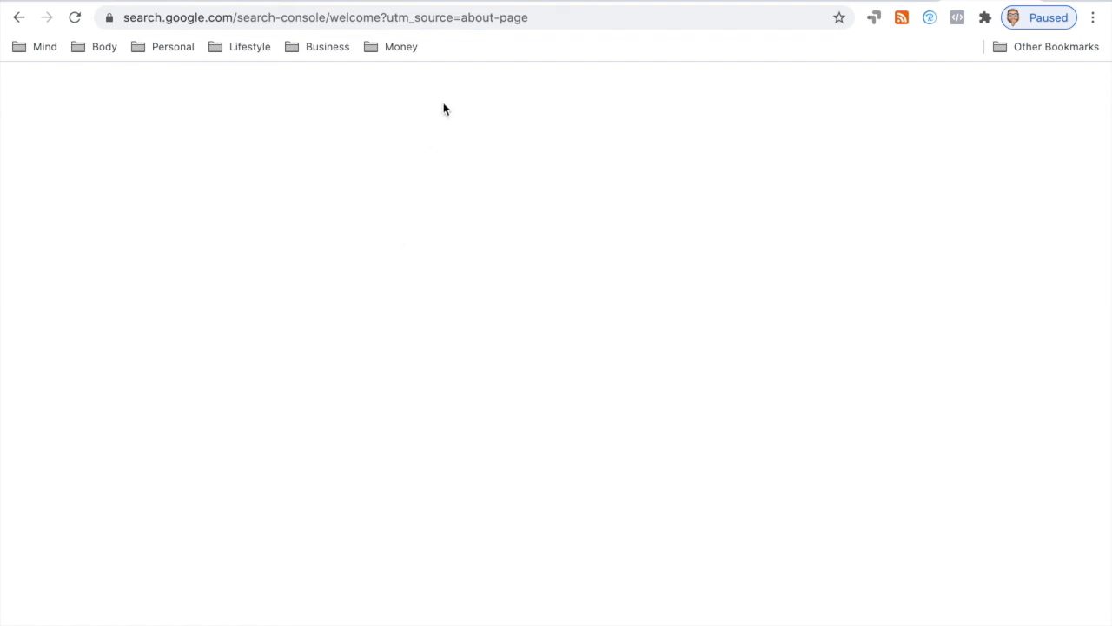
pyautogui.click(536, 19)
pyautogui.press('Right')
pyautogui.press('Return')
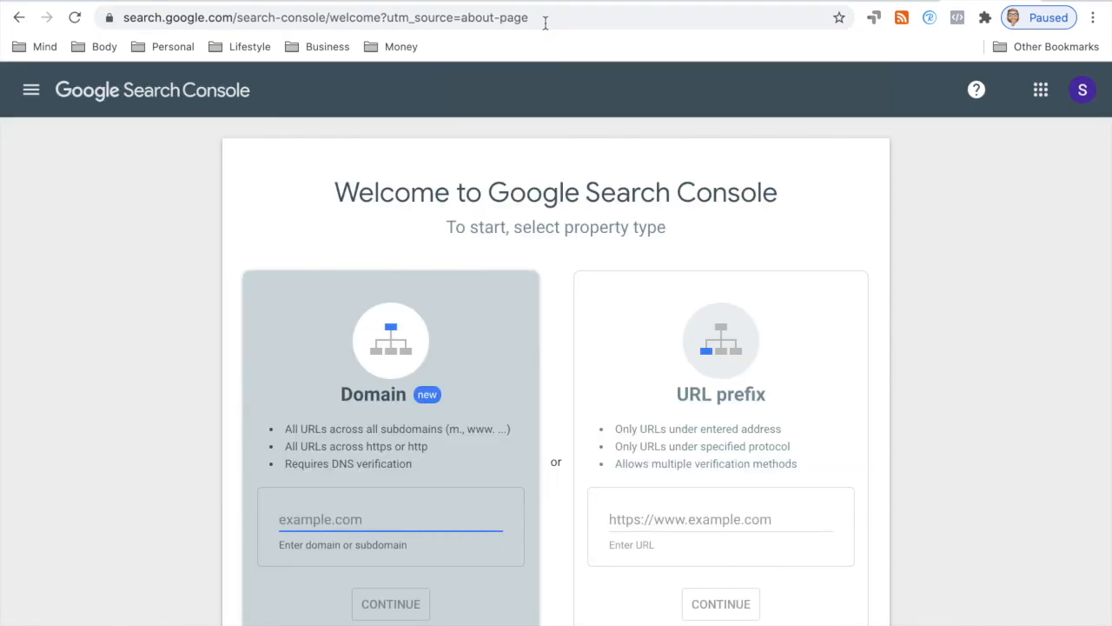
pyautogui.write('https://unified')
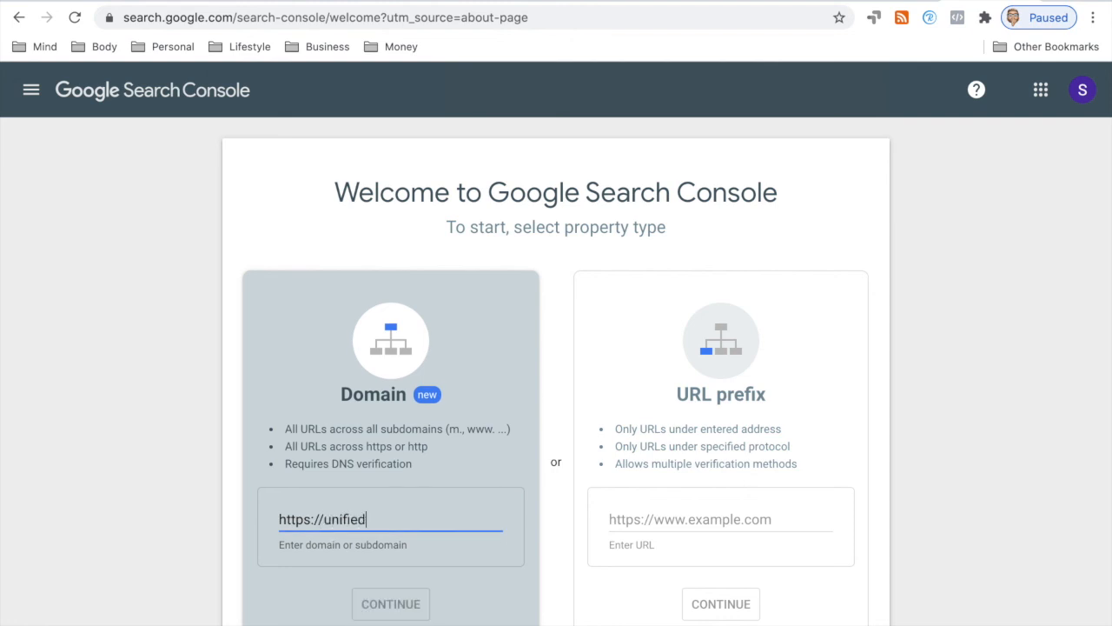
pyautogui.write('communications.')
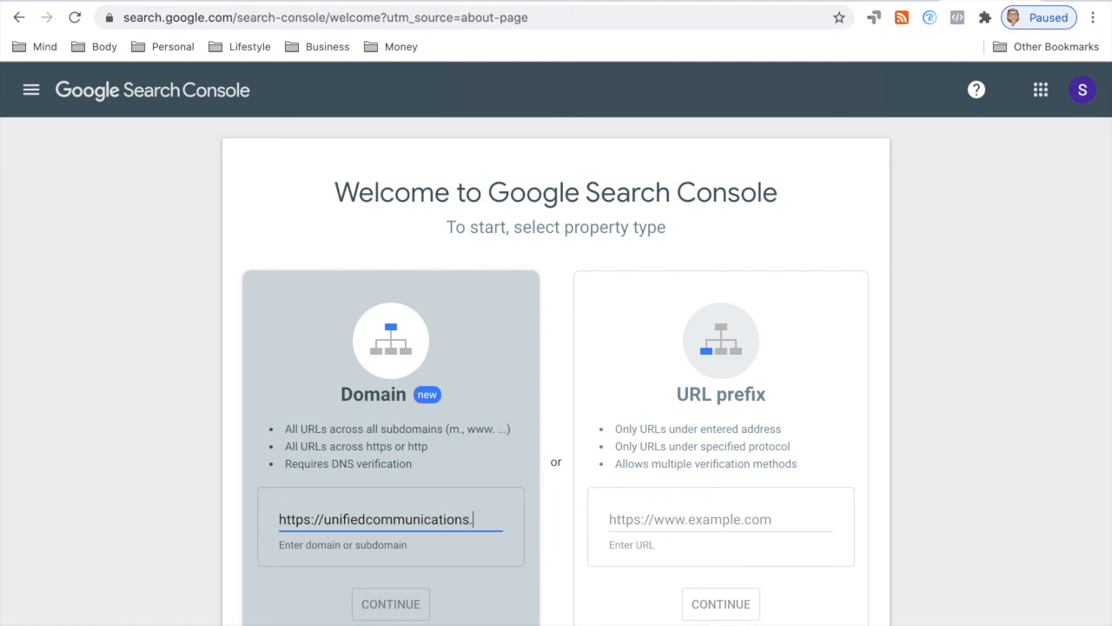
pyautogui.write('technology')
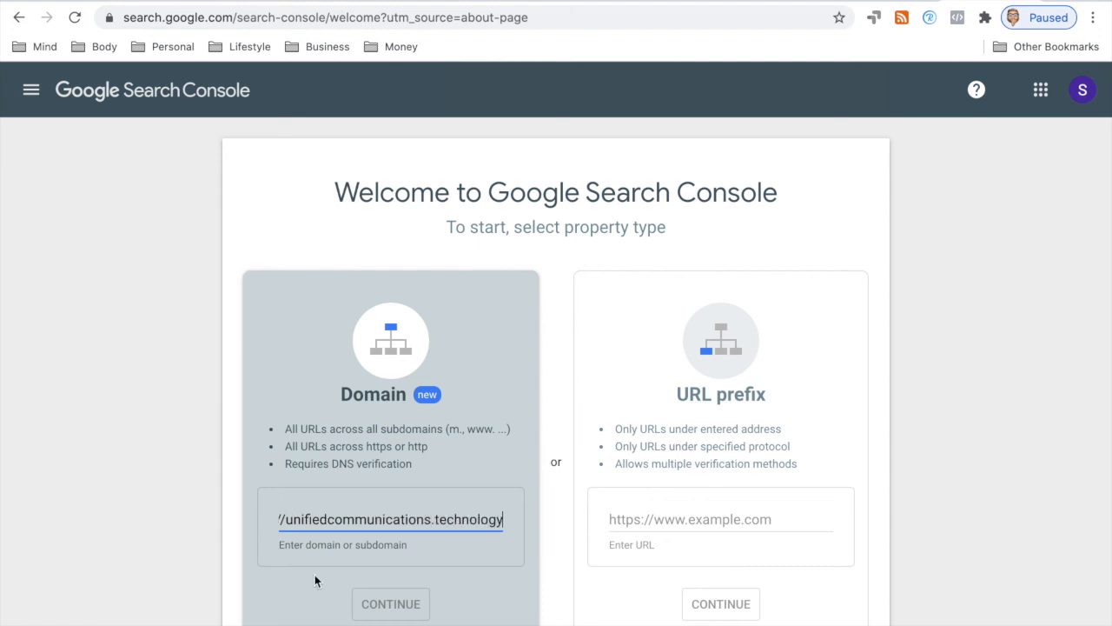
pyautogui.click(381, 565)
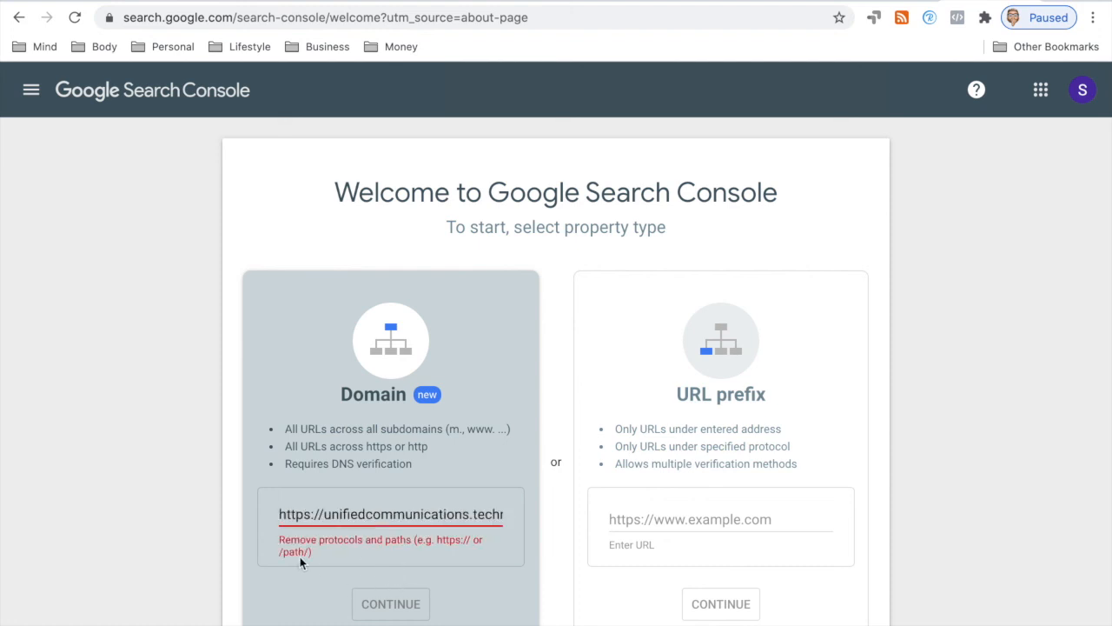
pyautogui.click(321, 517)
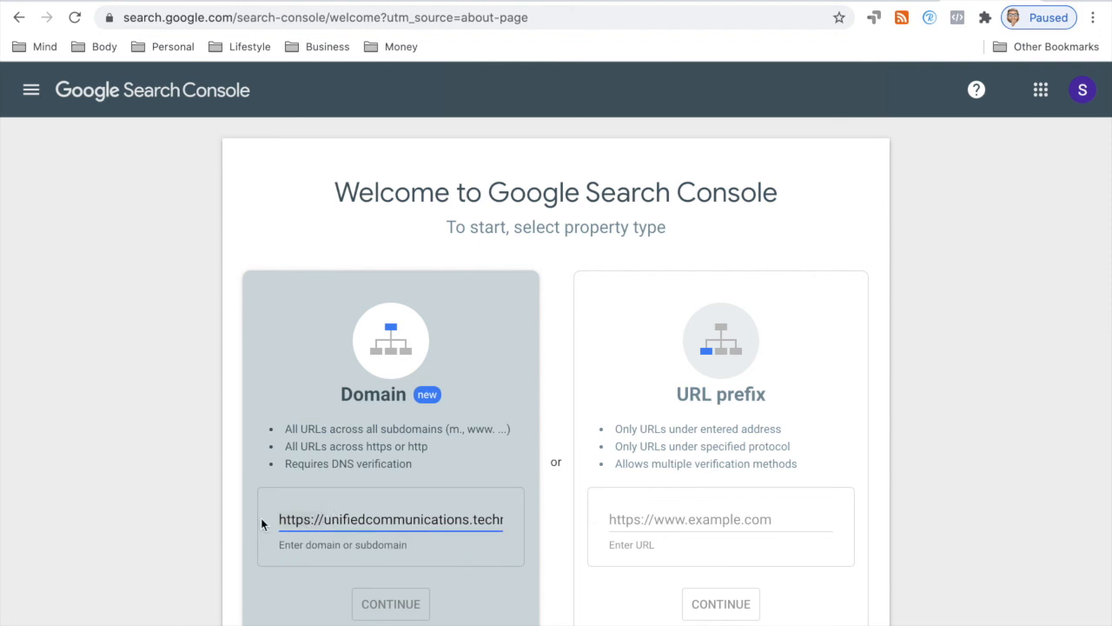
pyautogui.press('BackSpace')
pyautogui.press('BackSpace')
pyautogui.press('BackSpace')
pyautogui.press('BackSpace')
pyautogui.press('BackSpace')
pyautogui.press('BackSpace')
pyautogui.press('BackSpace')
pyautogui.press('BackSpace')
pyautogui.click(393, 603)
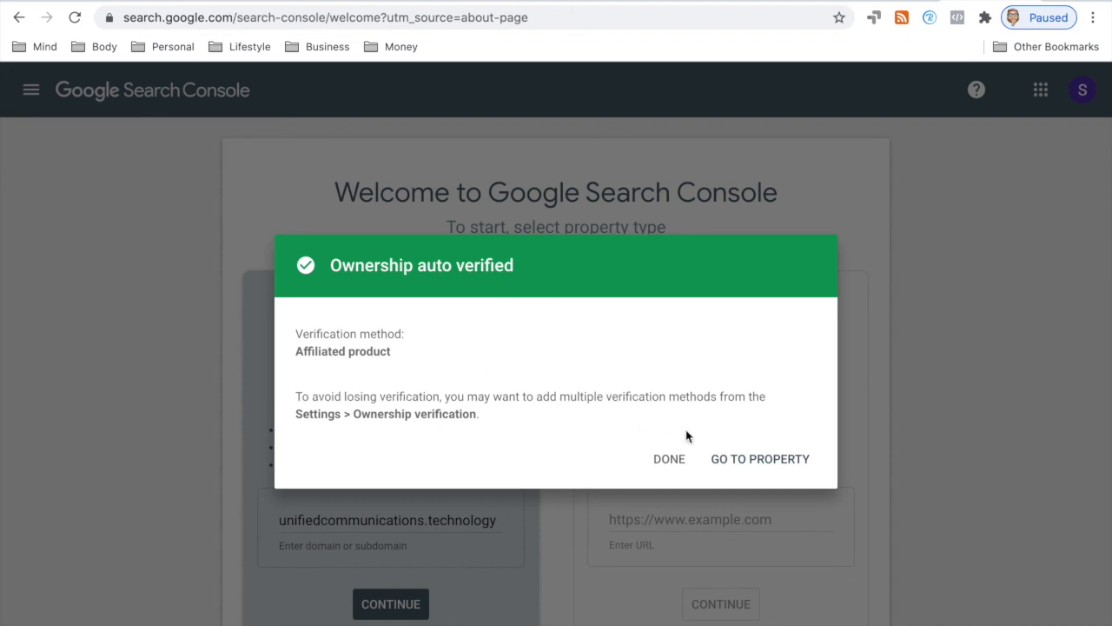
# Step: Go to the unifiedcommunications.technology property and open its Performance report
pyautogui.click(736, 462)
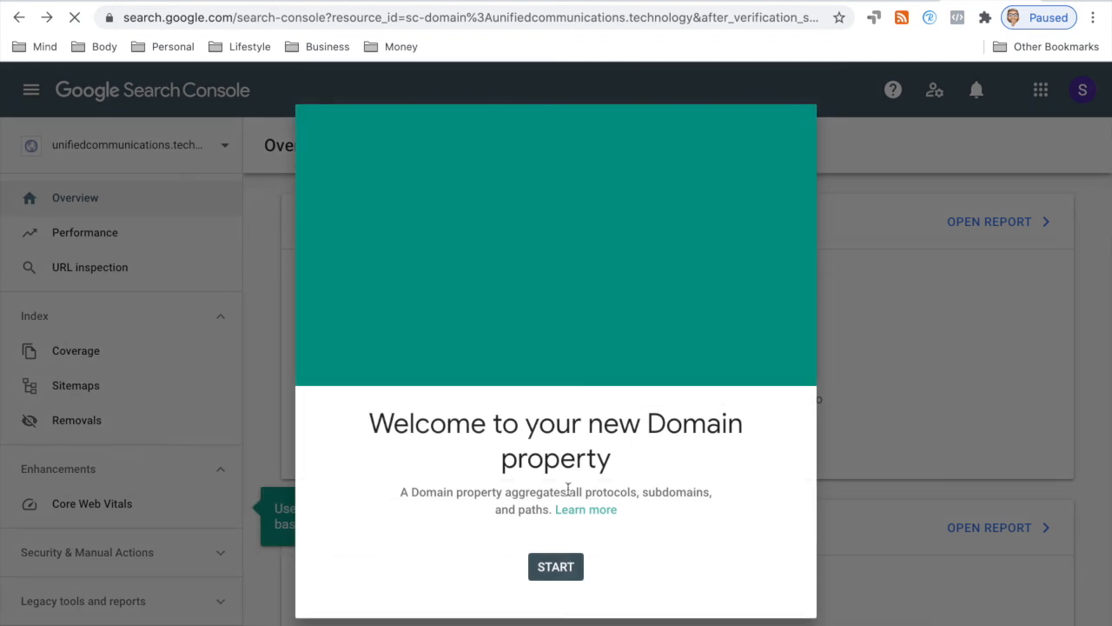
pyautogui.click(567, 569)
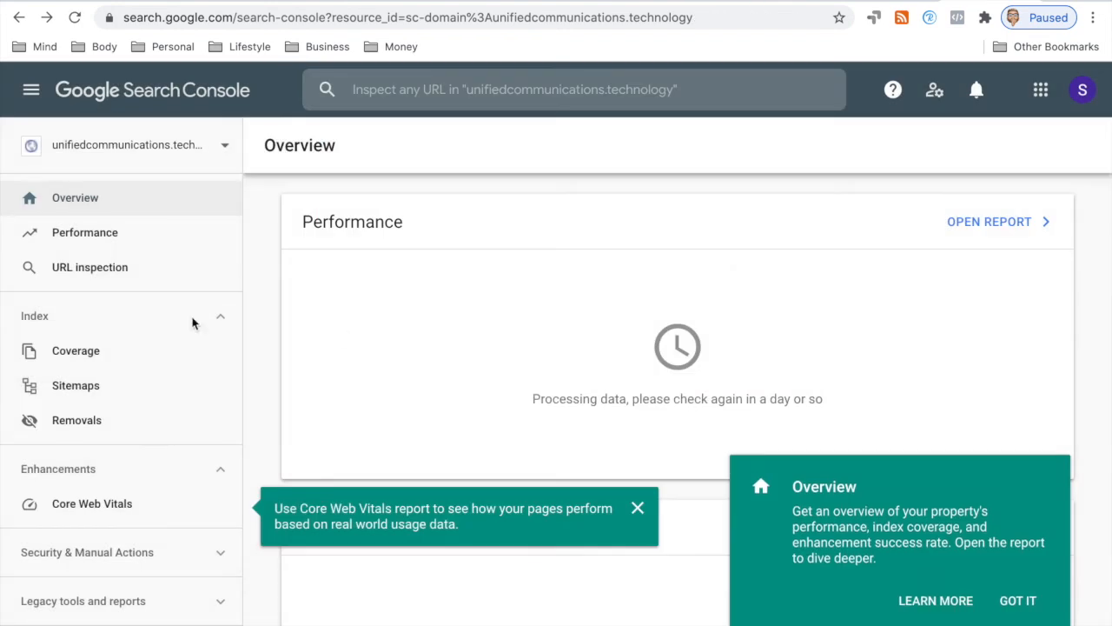
pyautogui.click(98, 233)
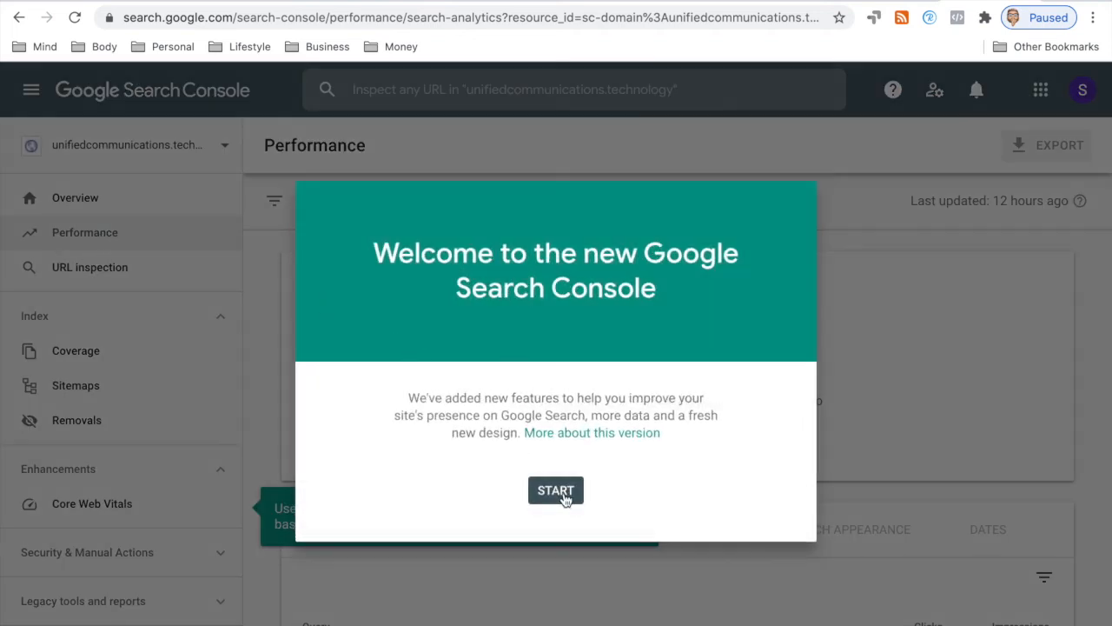
pyautogui.click(556, 491)
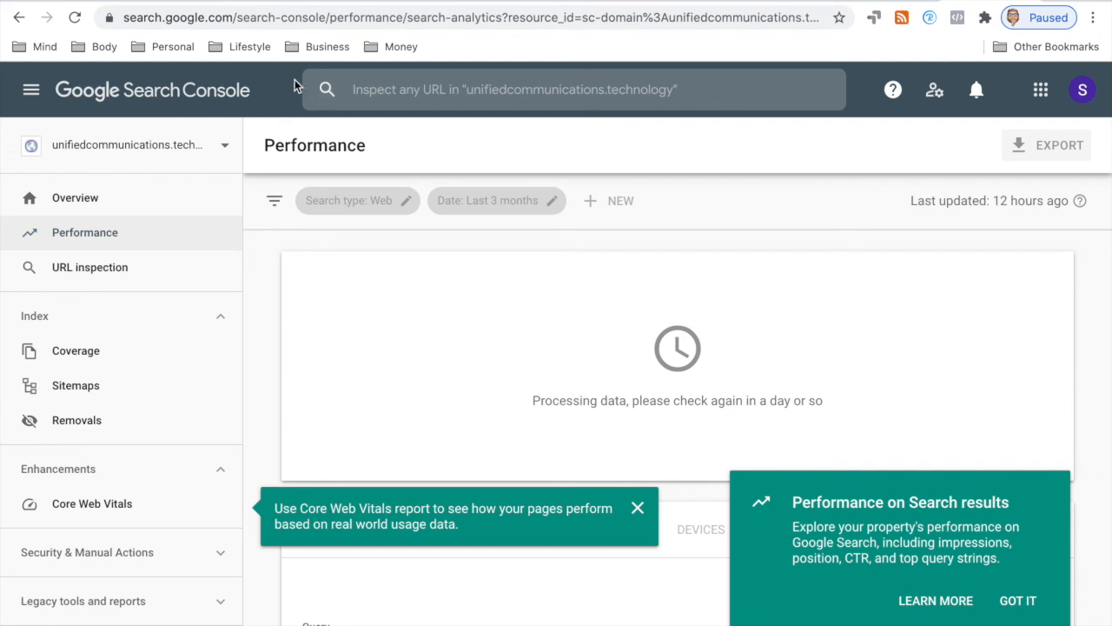
# Step: Show the Business bookmark folder's subfolders, then return to the full-screen PowerPoint agenda slide
pyautogui.click(317, 48)
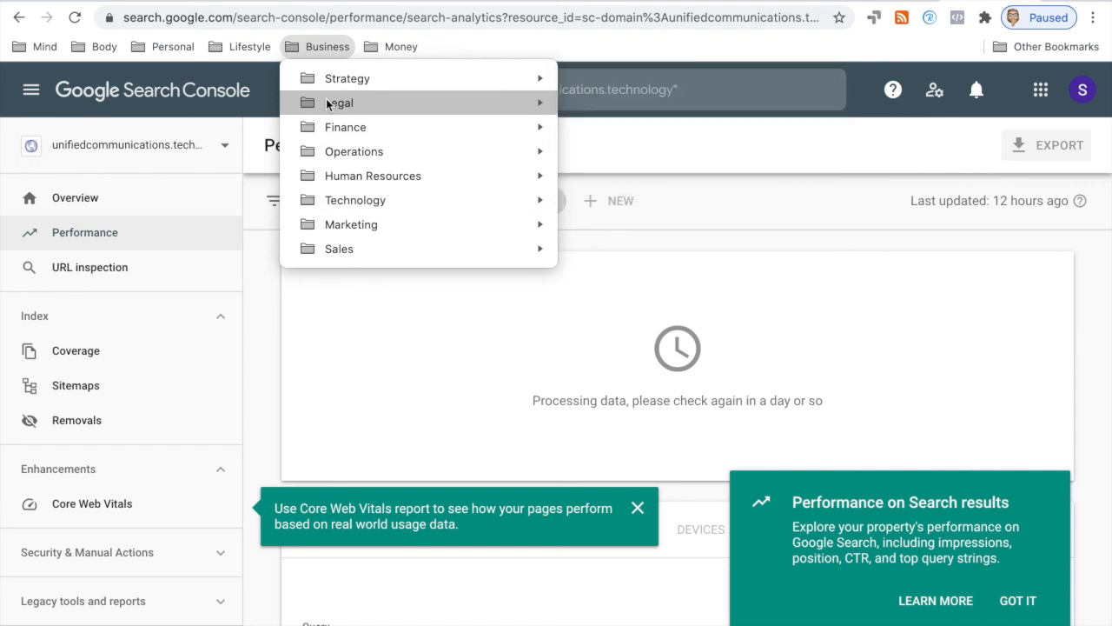
pyautogui.moveTo(330, 82)
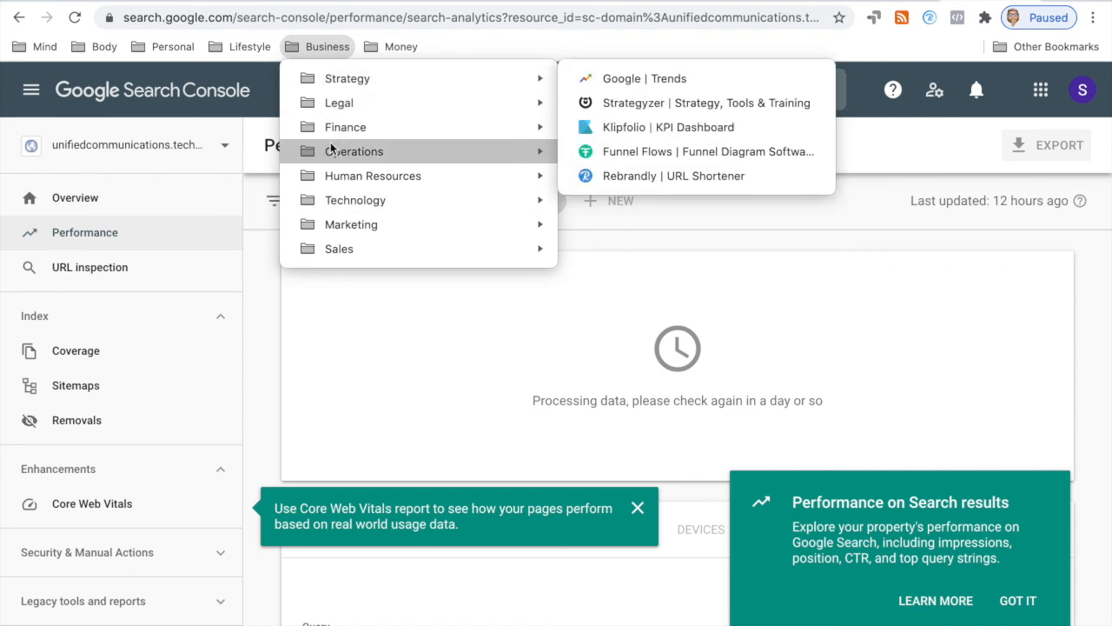
pyautogui.moveTo(332, 149)
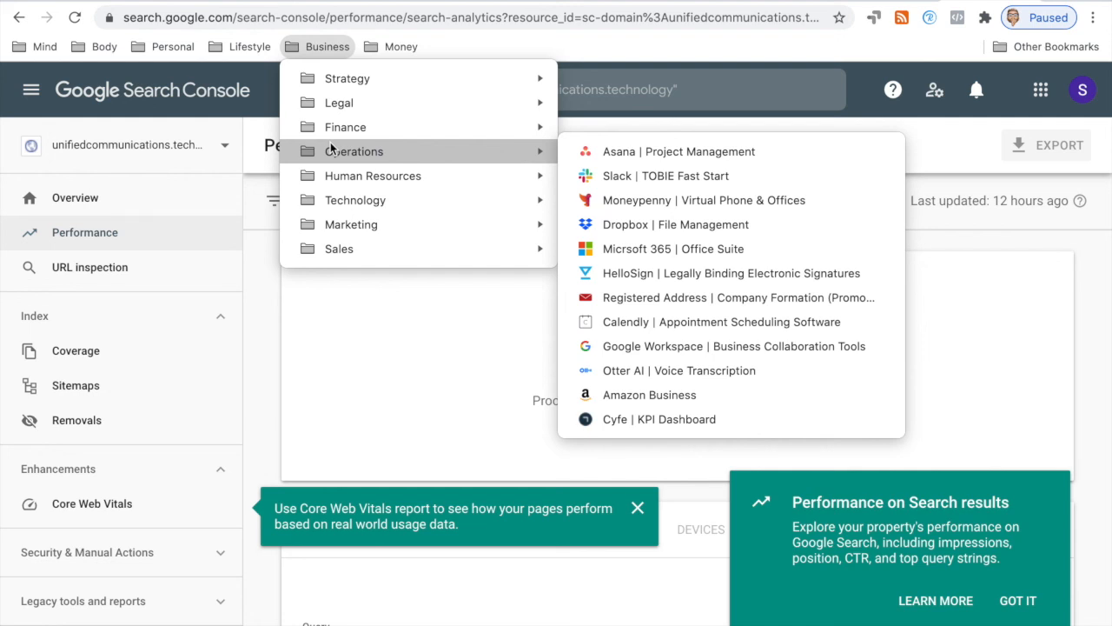
pyautogui.moveTo(385, 175)
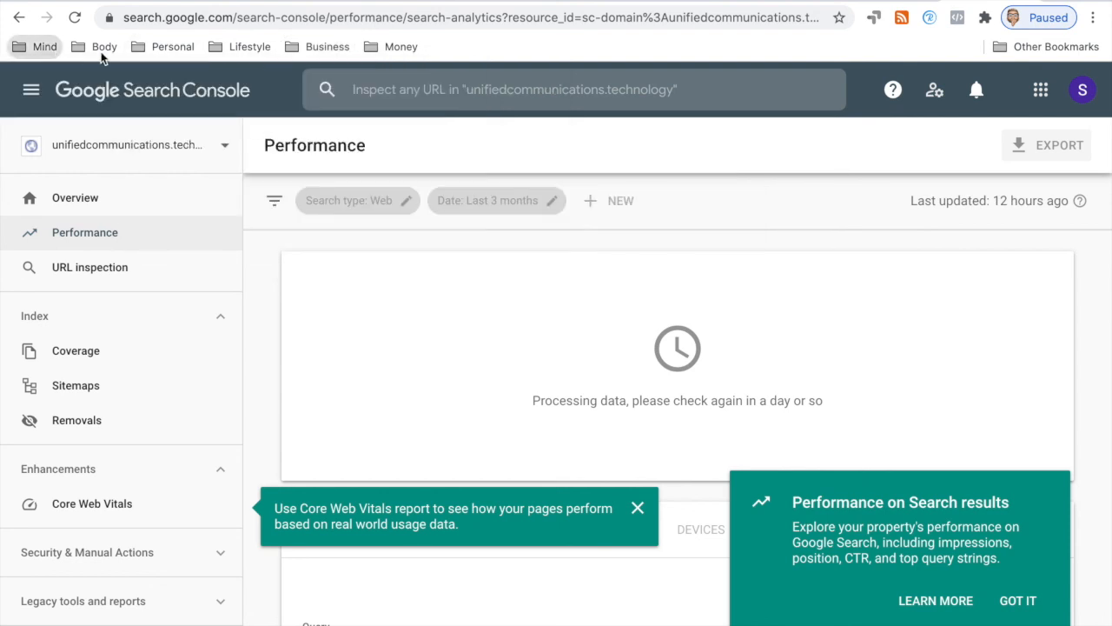
pyautogui.moveTo(157, 59)
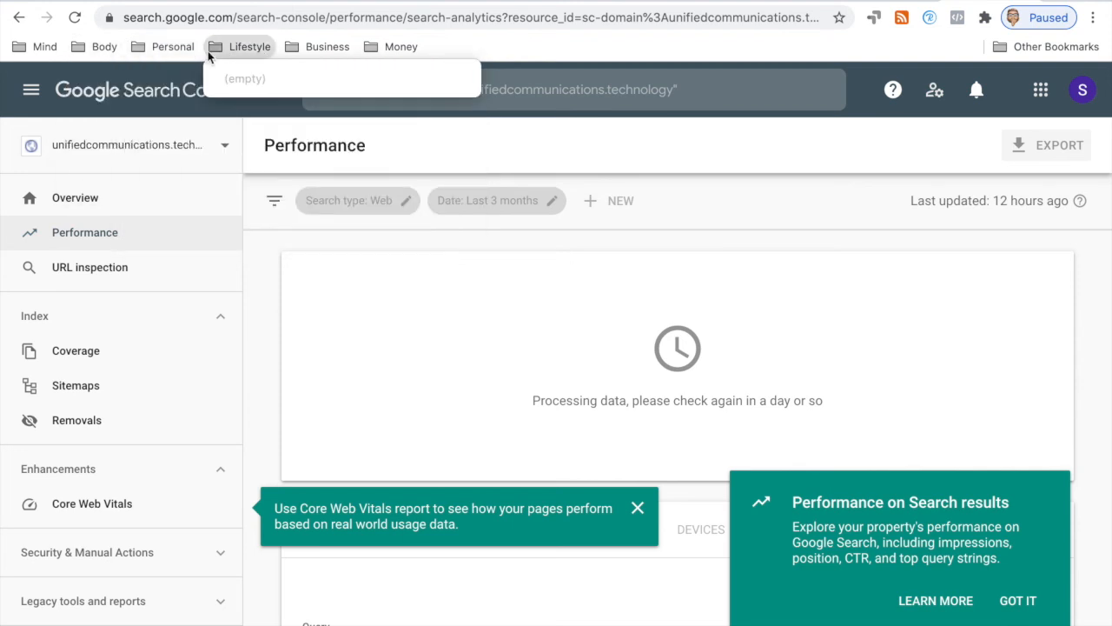
pyautogui.moveTo(311, 56)
pyautogui.moveTo(352, 201)
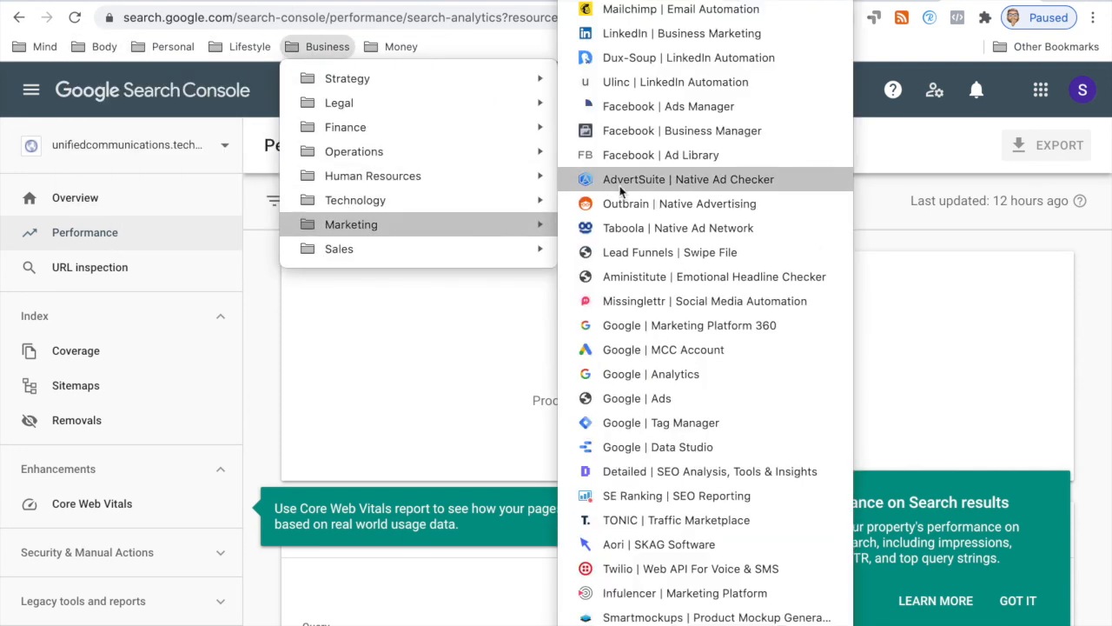
pyautogui.scroll(-5, 622, 156)
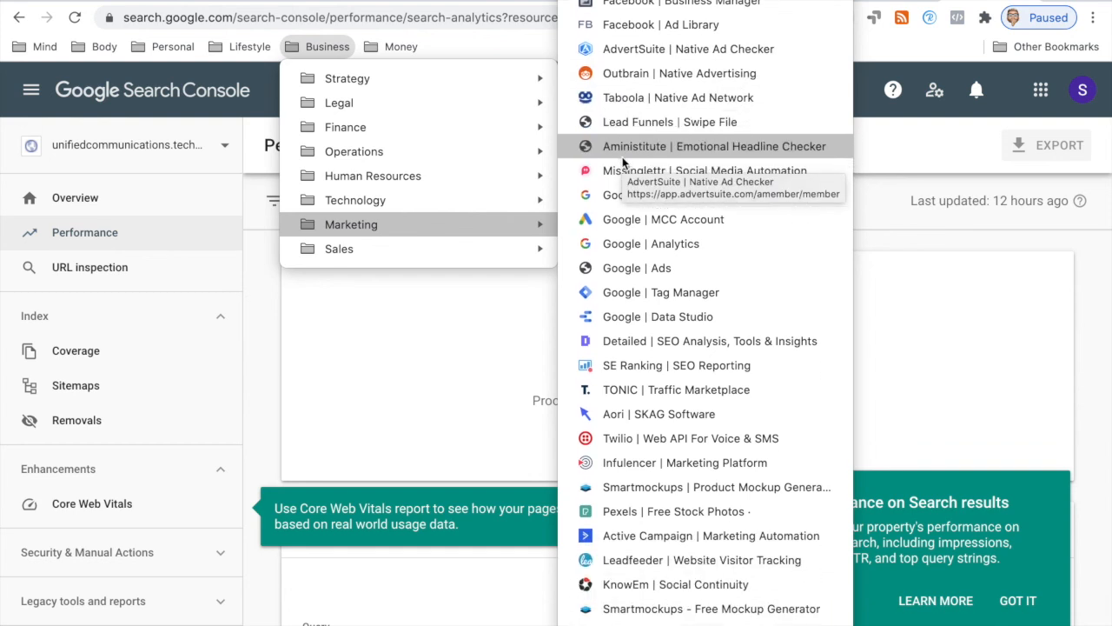
pyautogui.moveTo(409, 250)
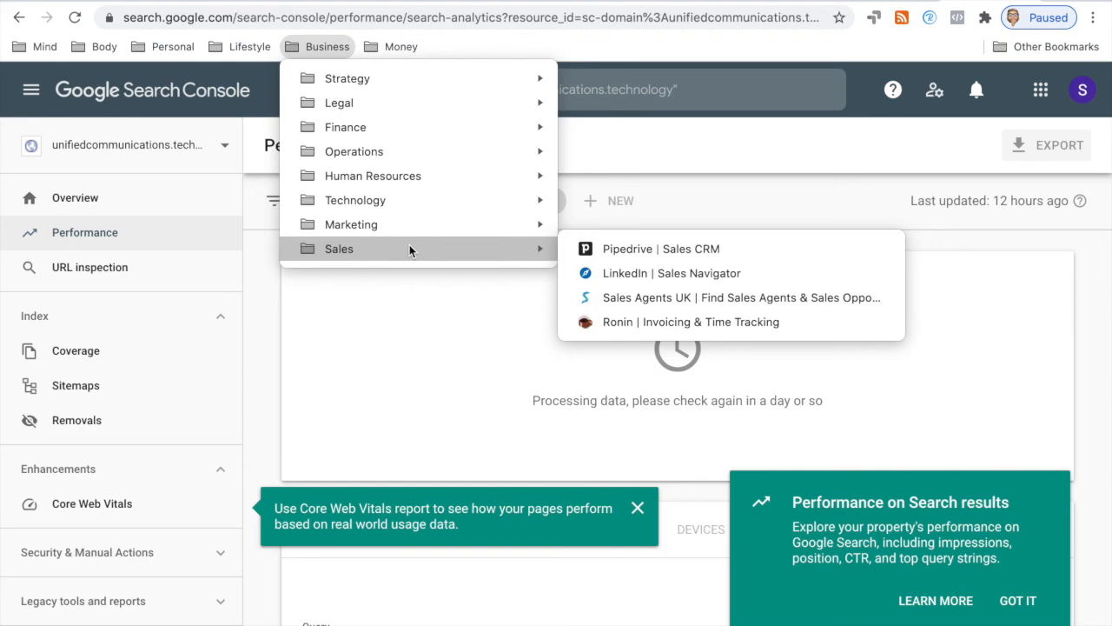
pyautogui.hotkey('ctrl', 'Up')
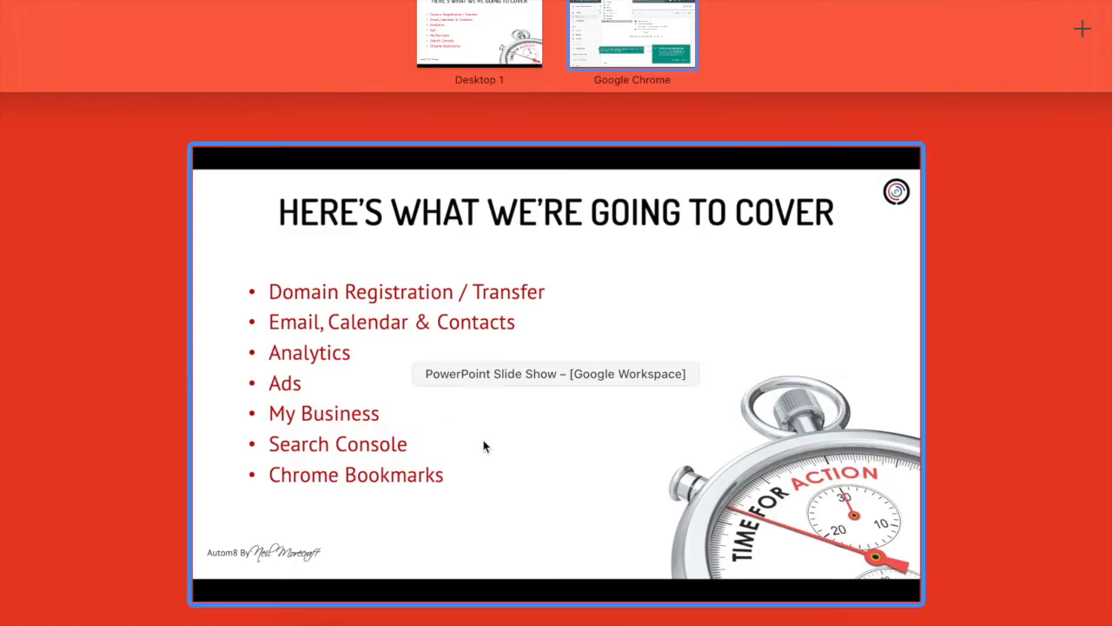
pyautogui.click(521, 412)
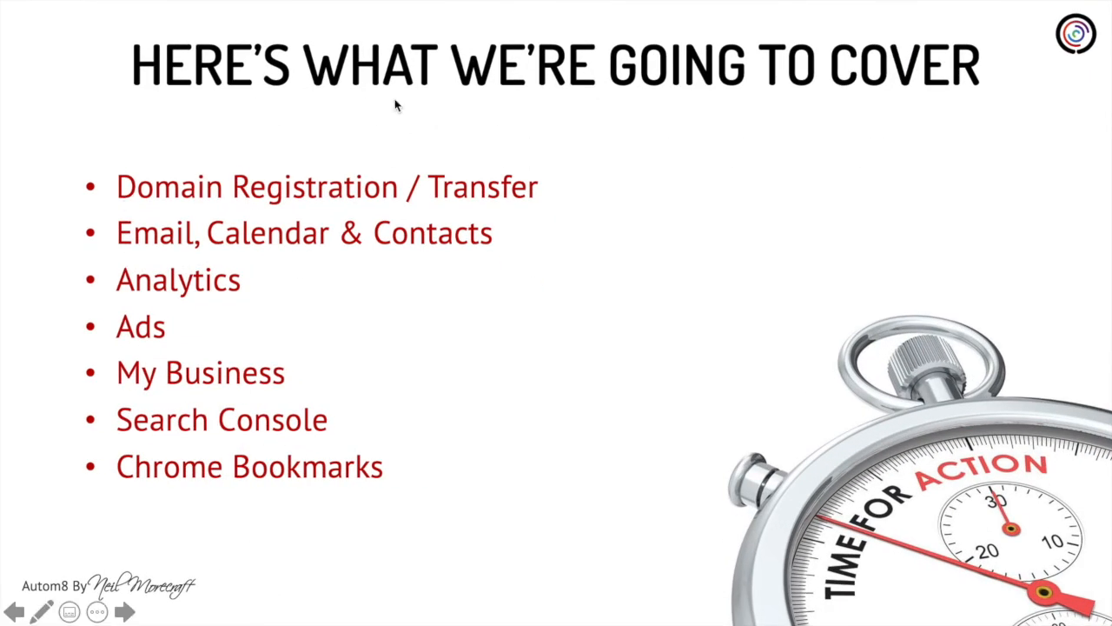